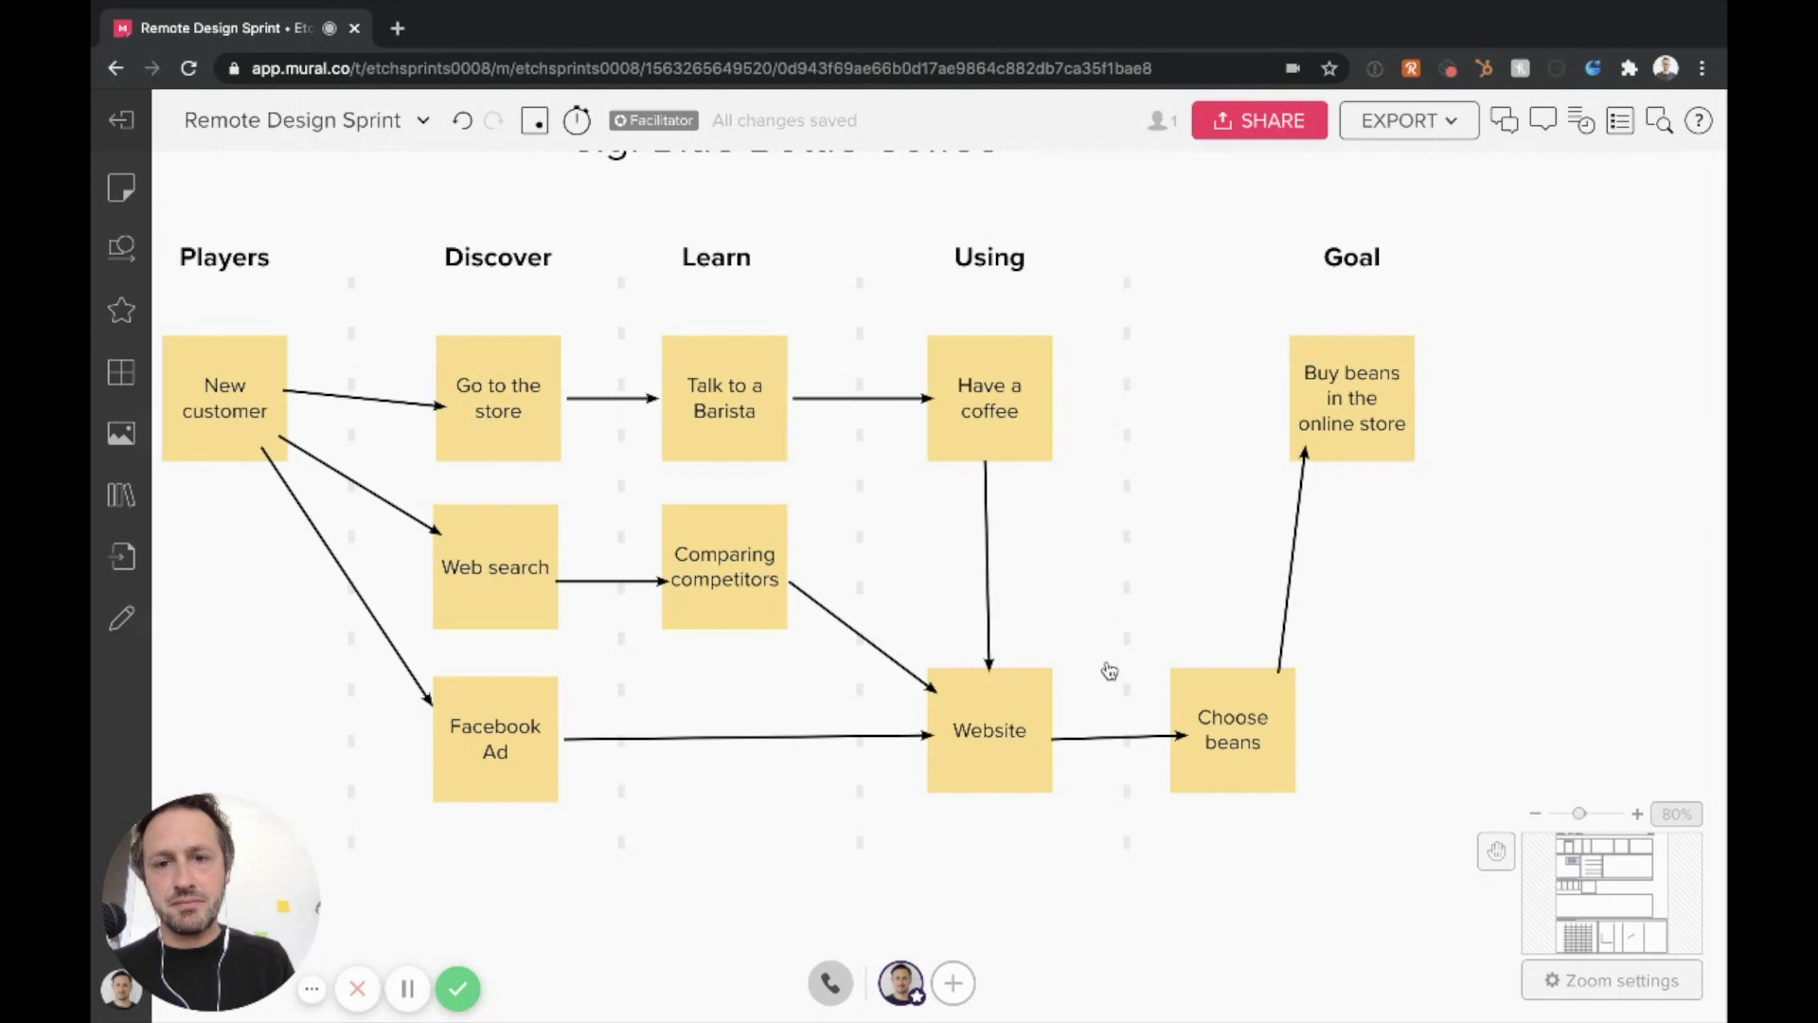
# Examine the blank map template below the coffee example, from the Goal column back to Players
pyautogui.scroll(-4, 1110, 670)
pyautogui.hscroll(-5, 1110, 671)
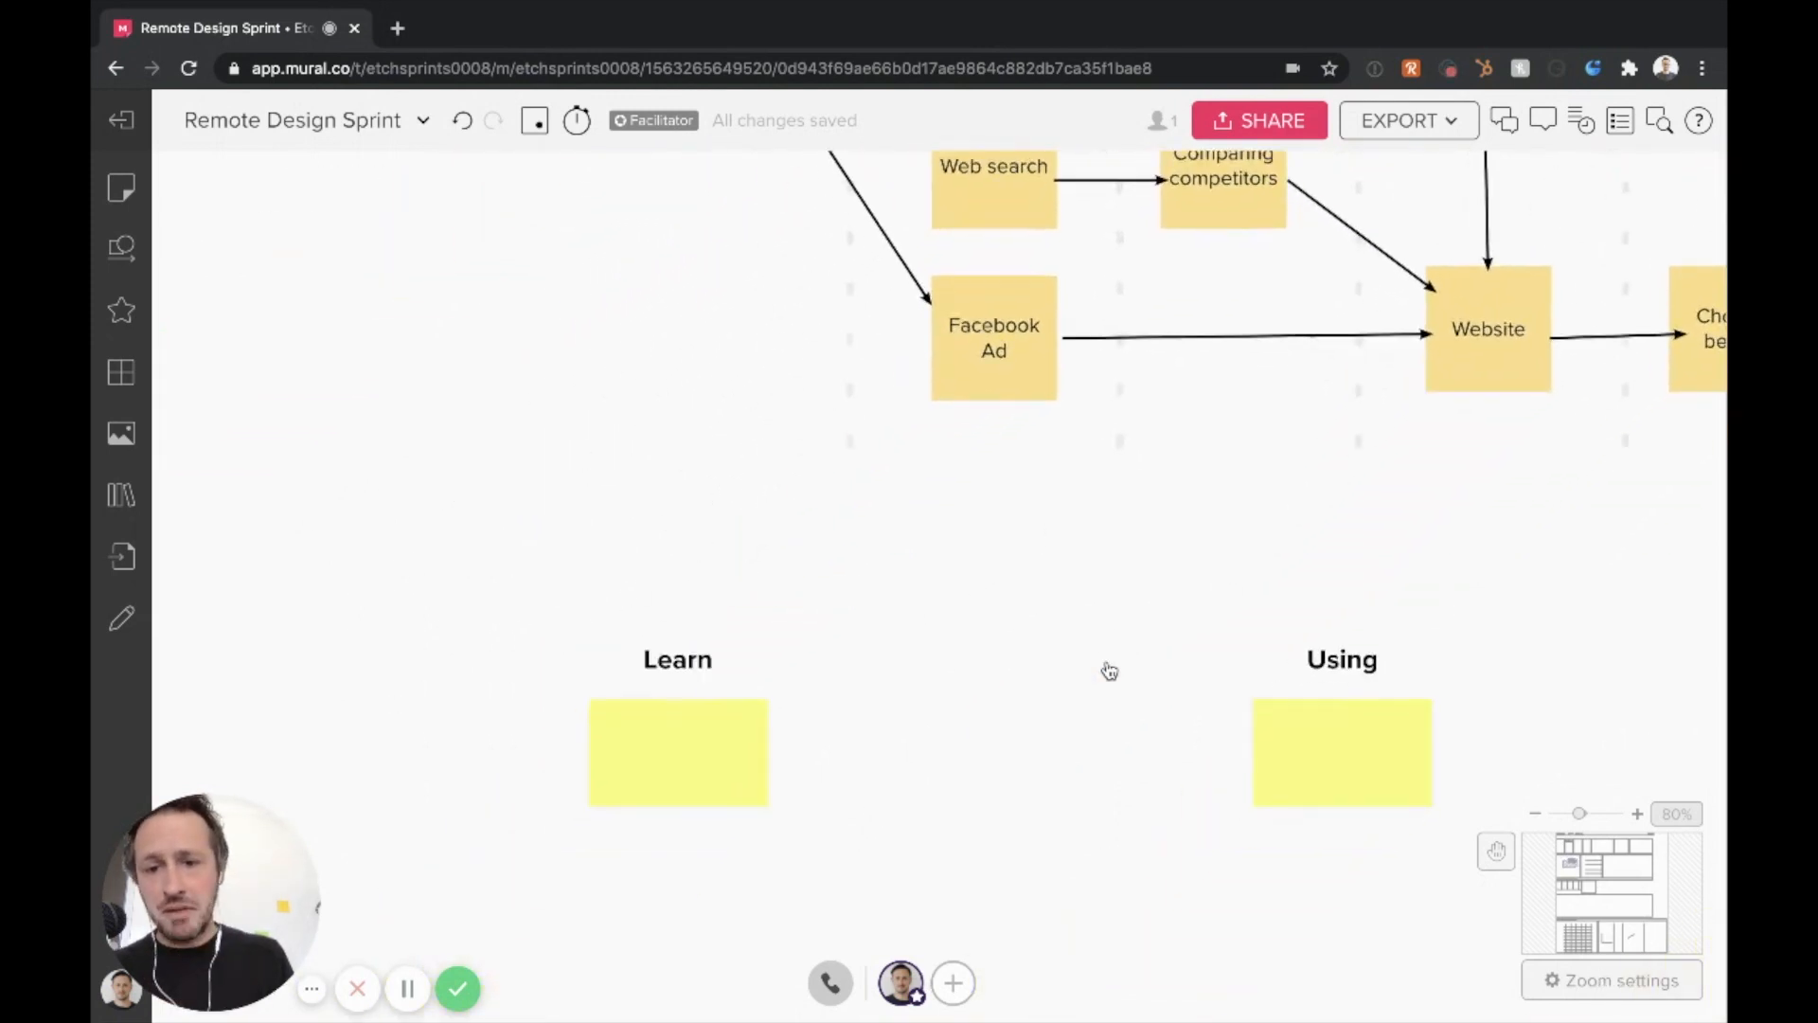
pyautogui.hscroll(-3, 1110, 670)
pyautogui.scroll(-3, 1110, 670)
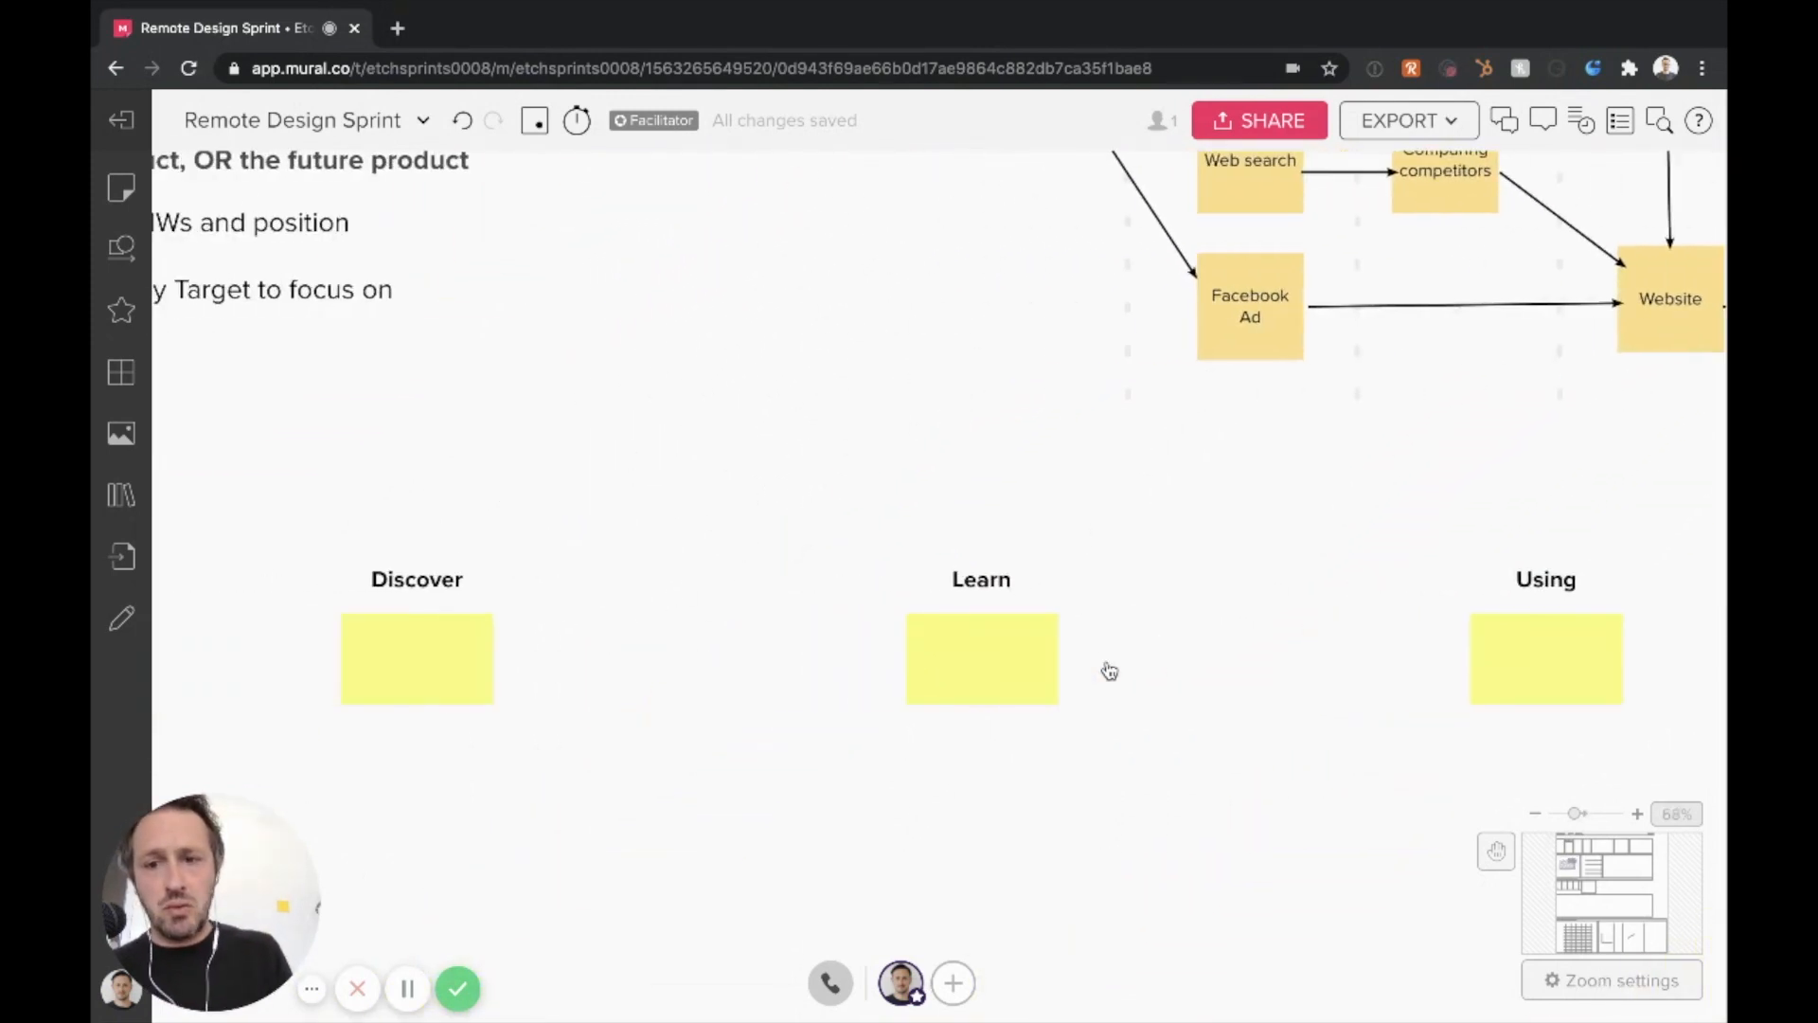
pyautogui.hscroll(8, 1110, 671)
pyautogui.scroll(-2, 1110, 671)
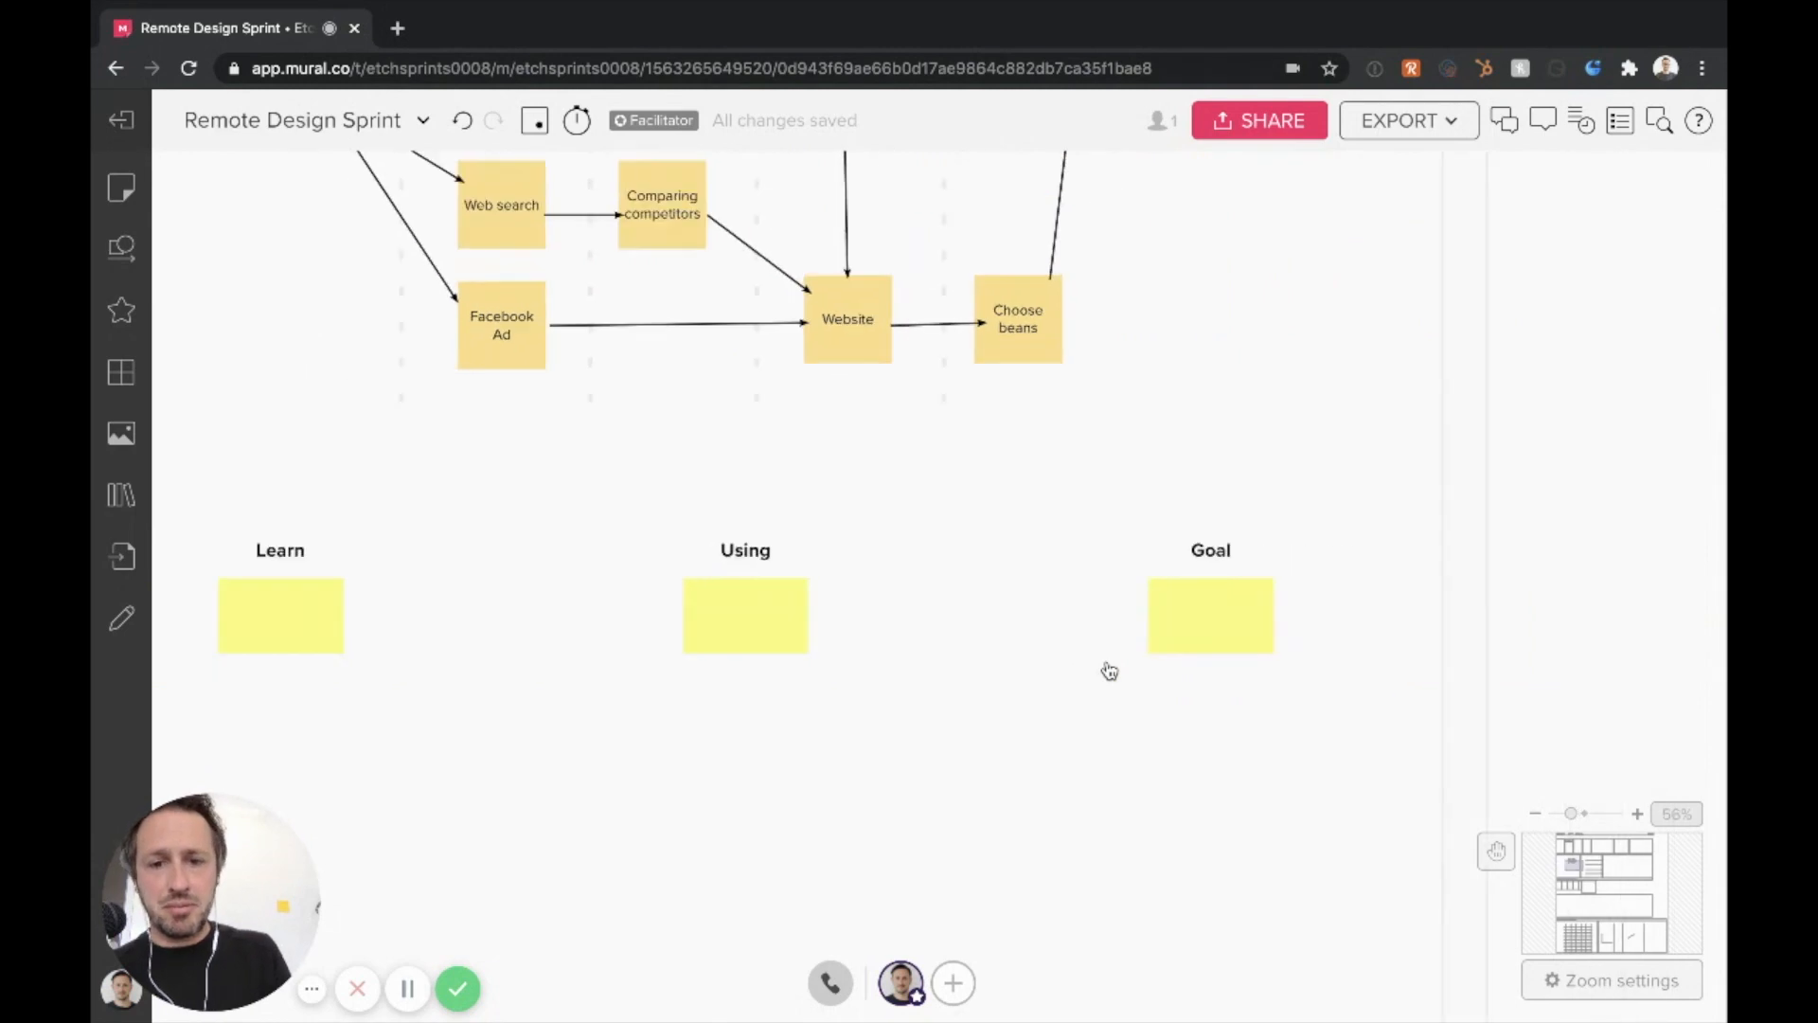
pyautogui.hscroll(-7, 1110, 671)
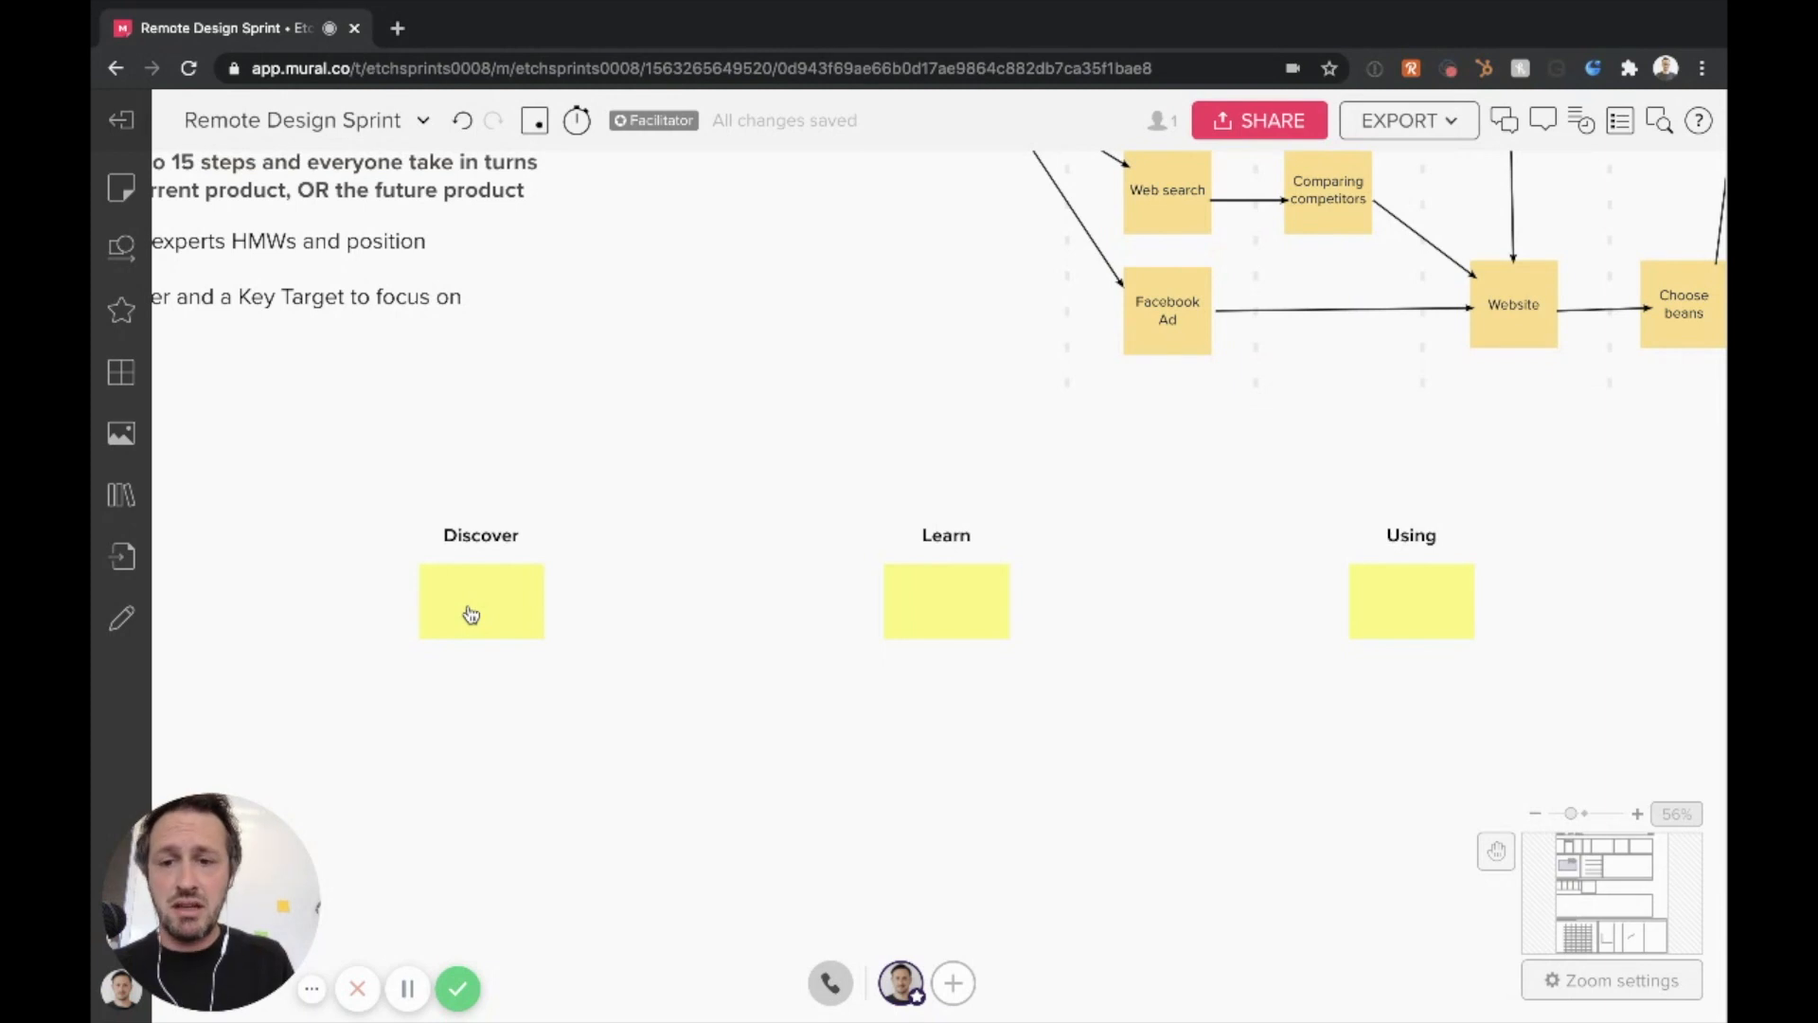
pyautogui.hscroll(-6, 471, 614)
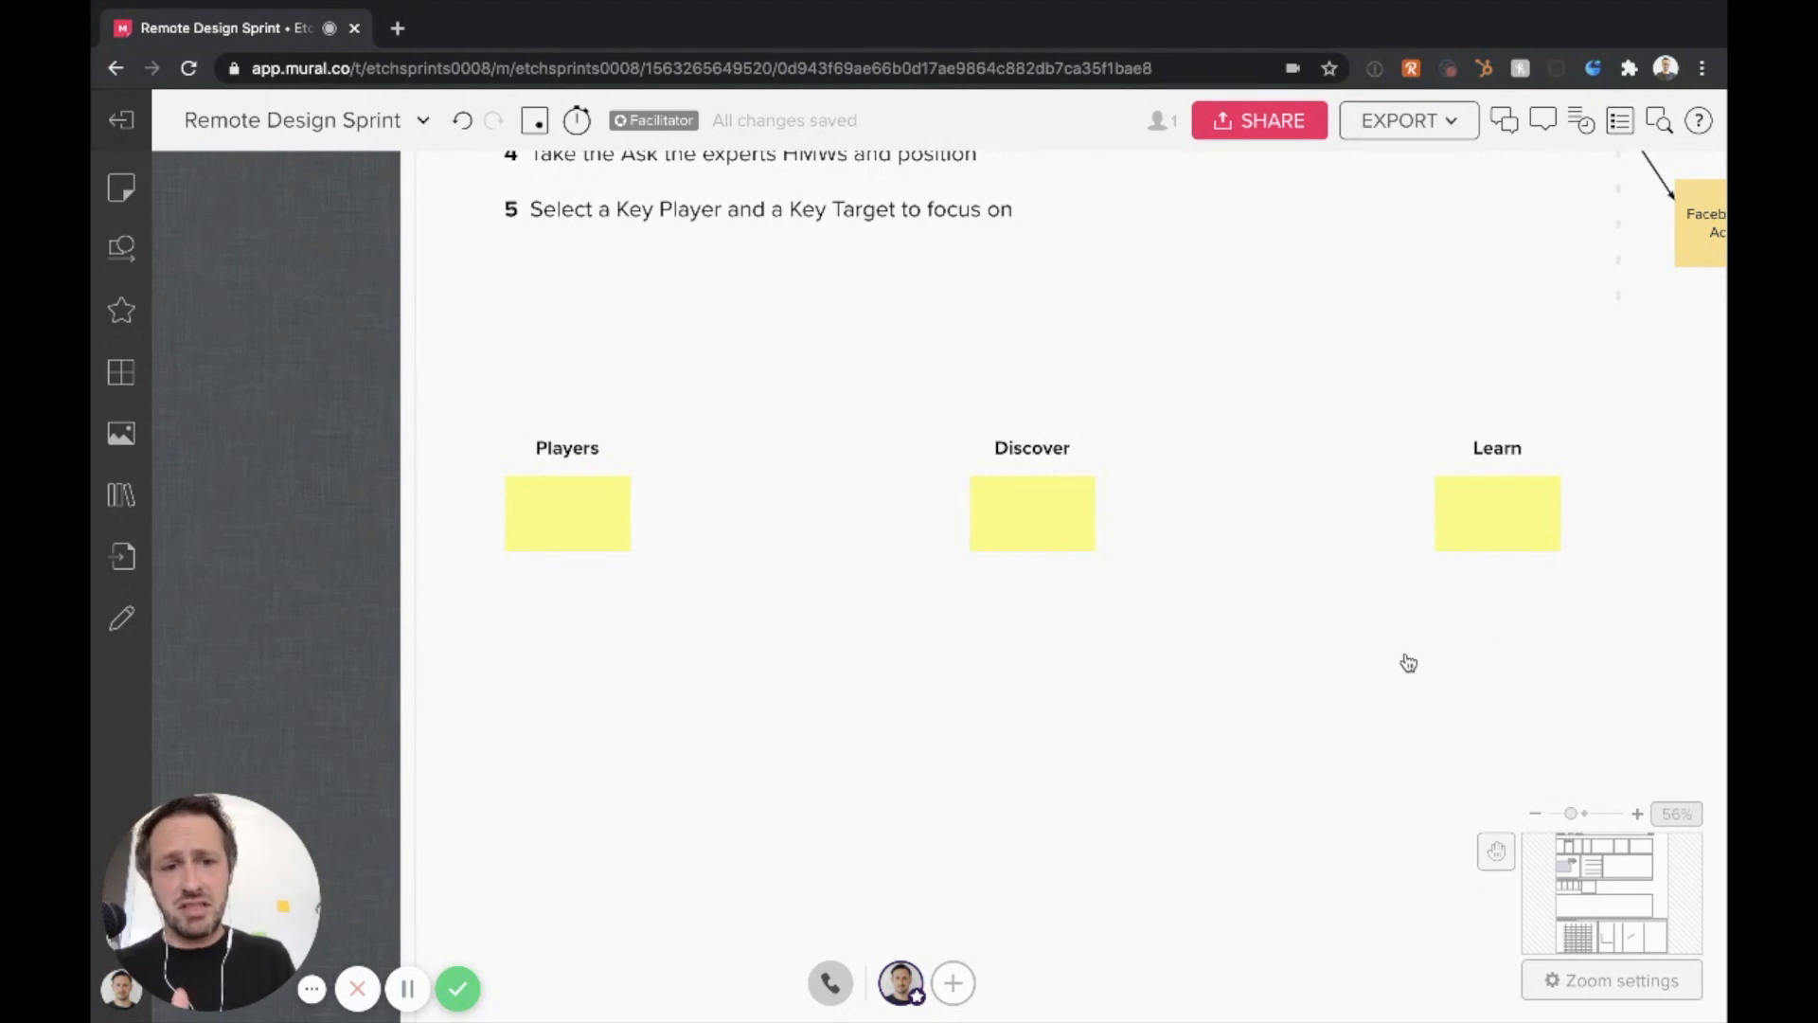
pyautogui.hscroll(3, 1409, 663)
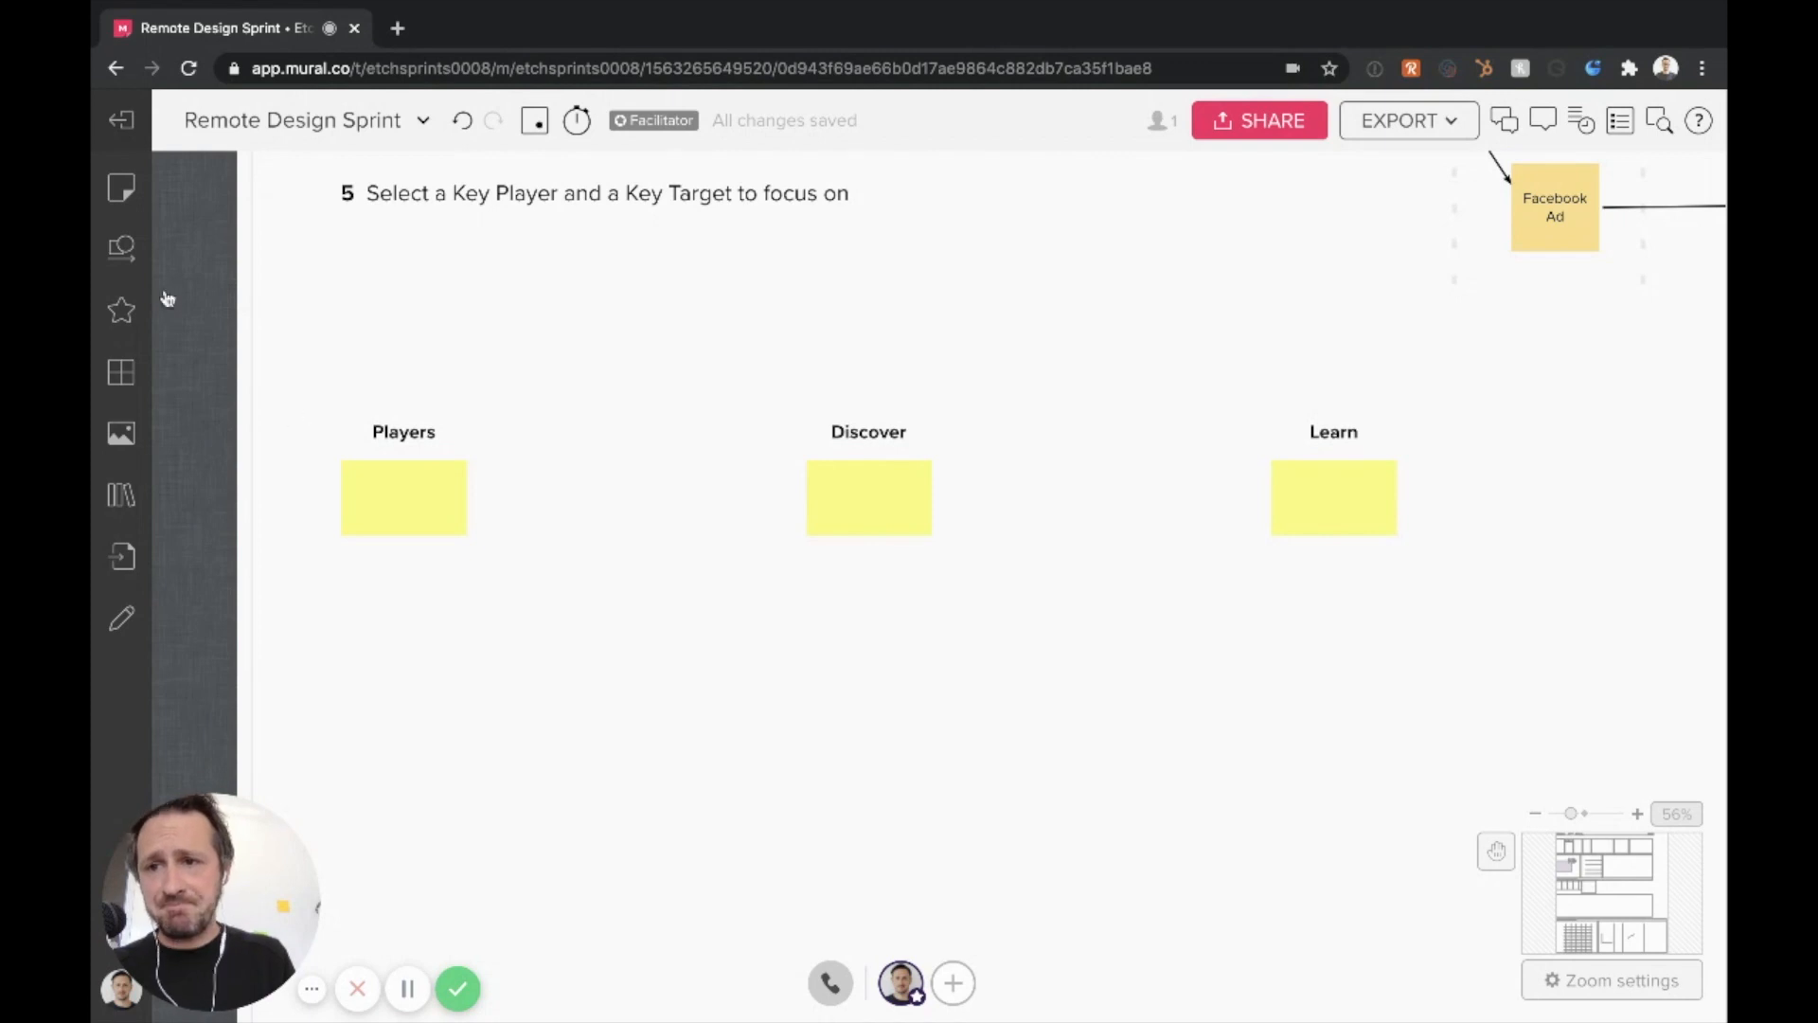
# Place a straight arrow between the Players and Discover notes and give it the thickest line weight
pyautogui.click(122, 248)
pyautogui.moveTo(345, 269); pyautogui.dragTo(1062, 580)
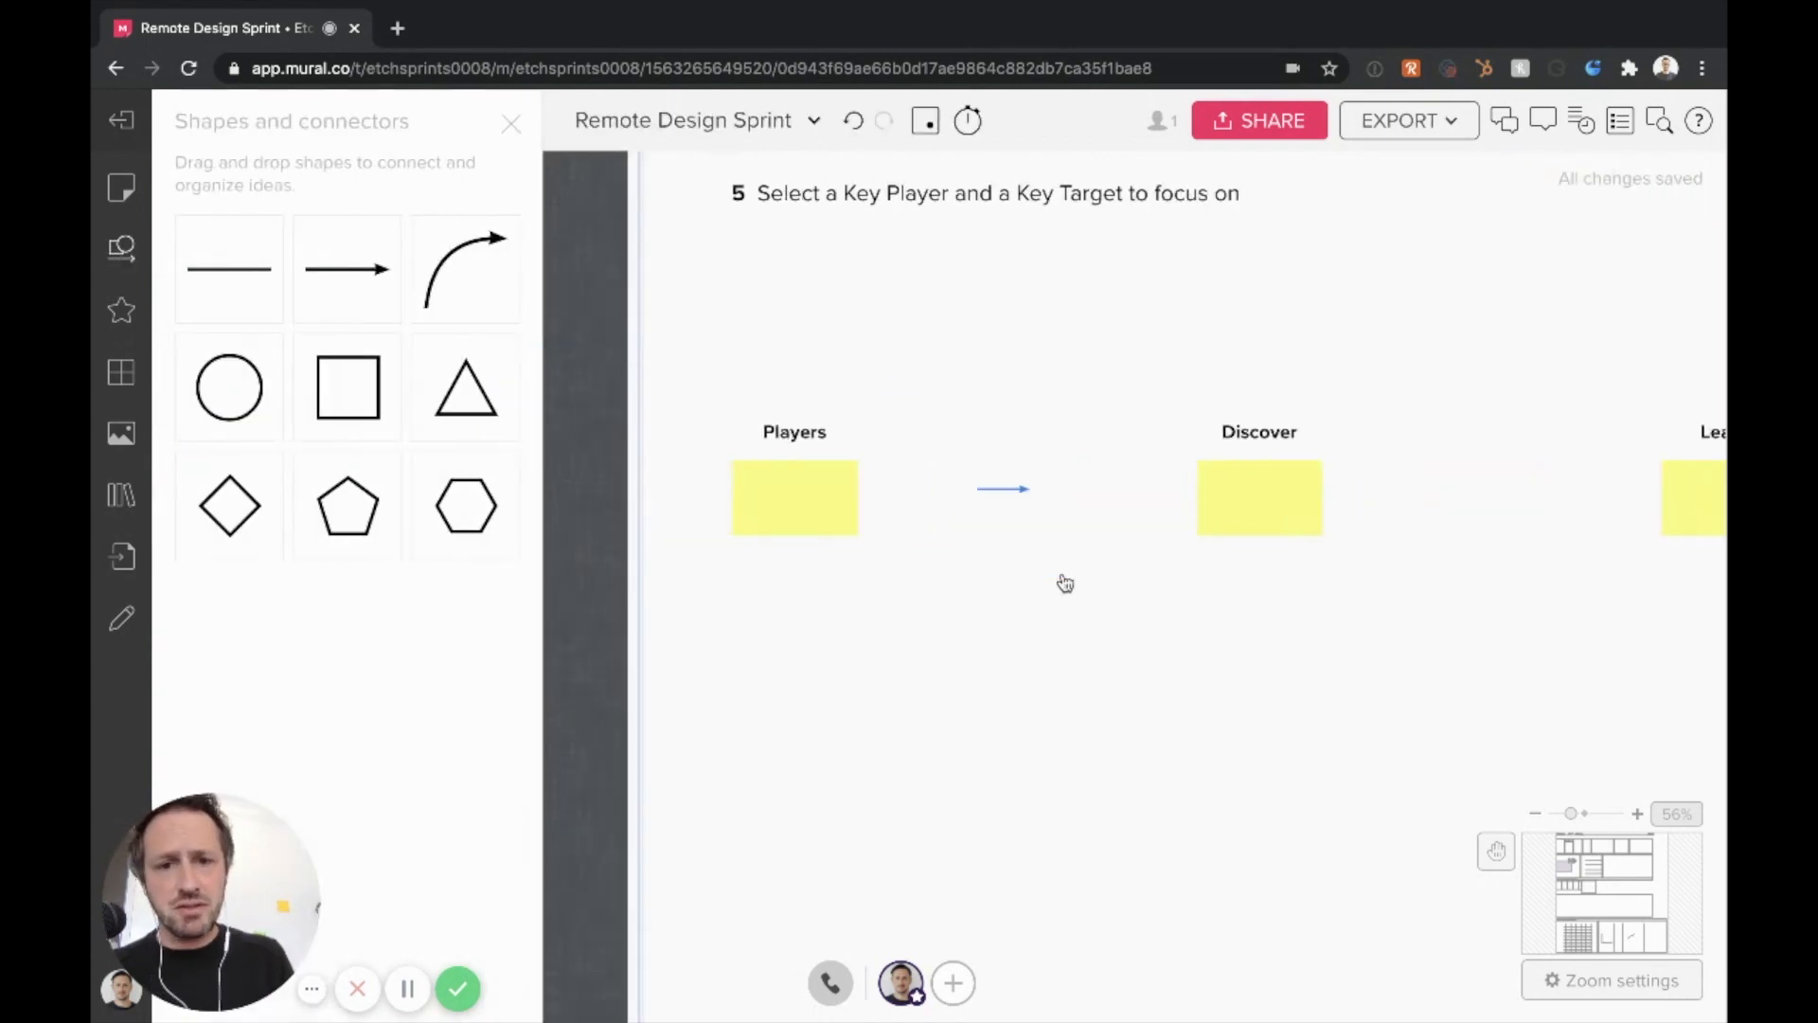
pyautogui.click(1274, 449)
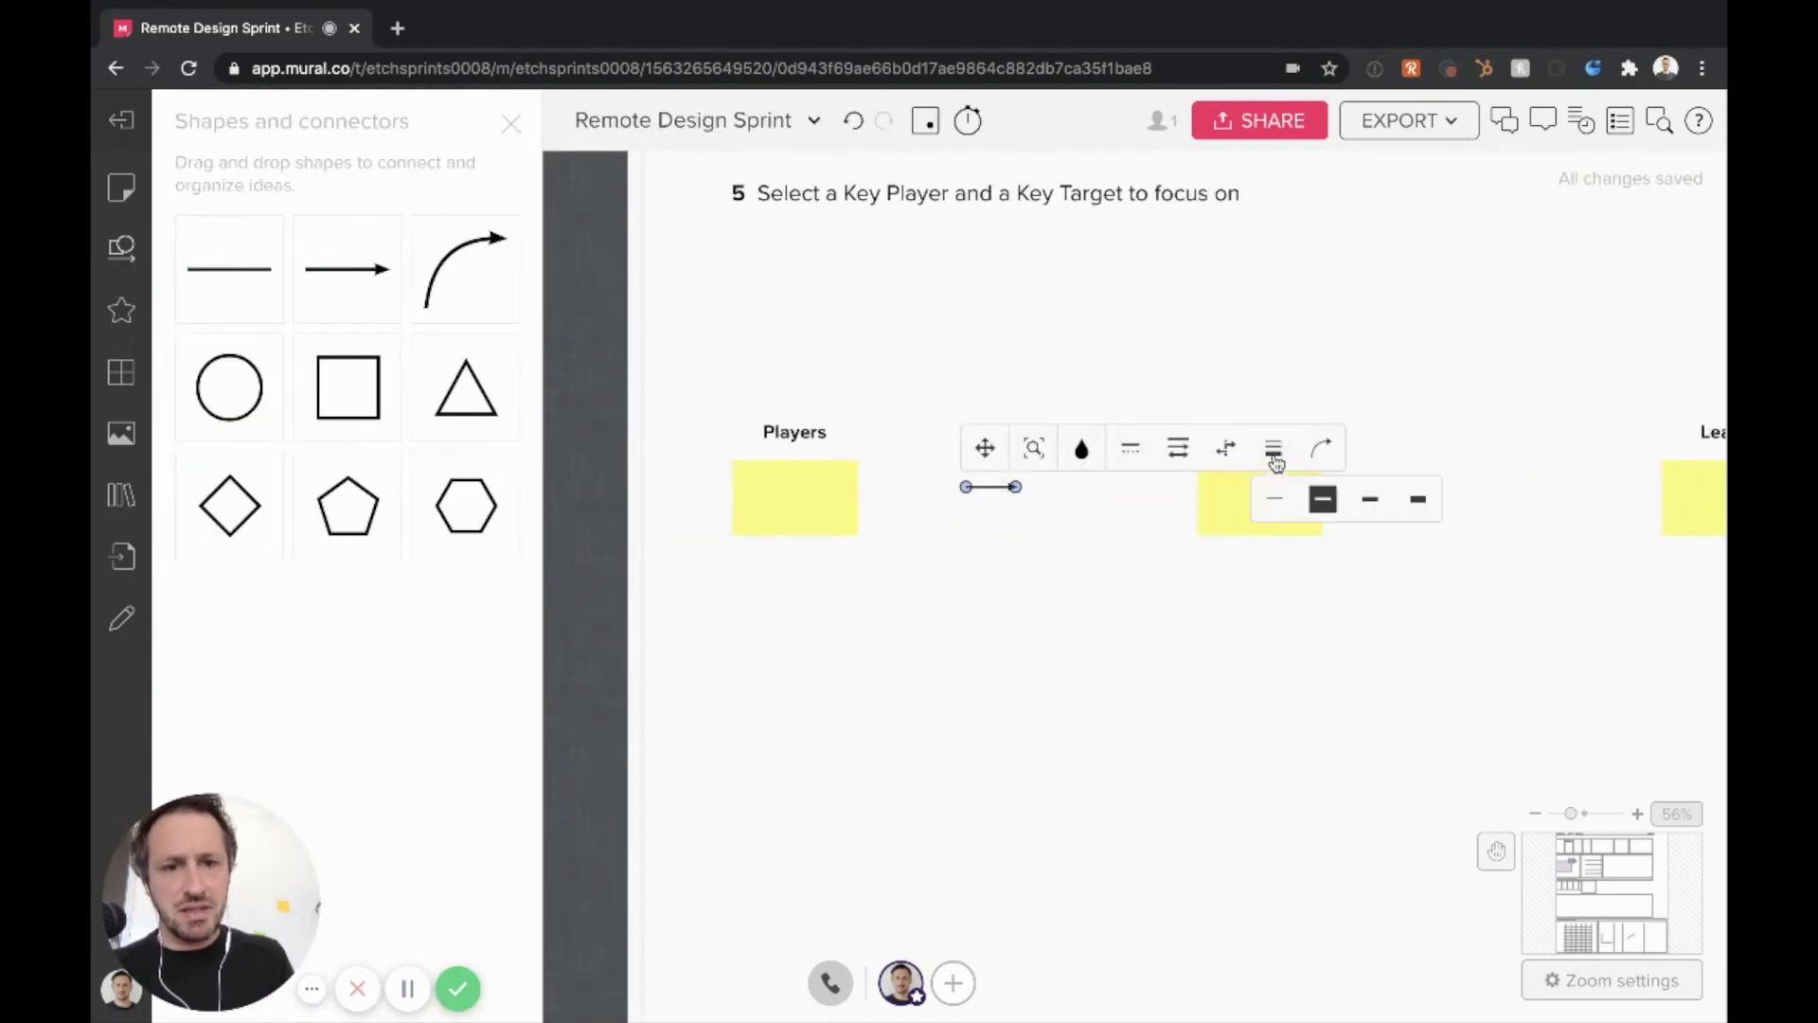
pyautogui.click(1418, 500)
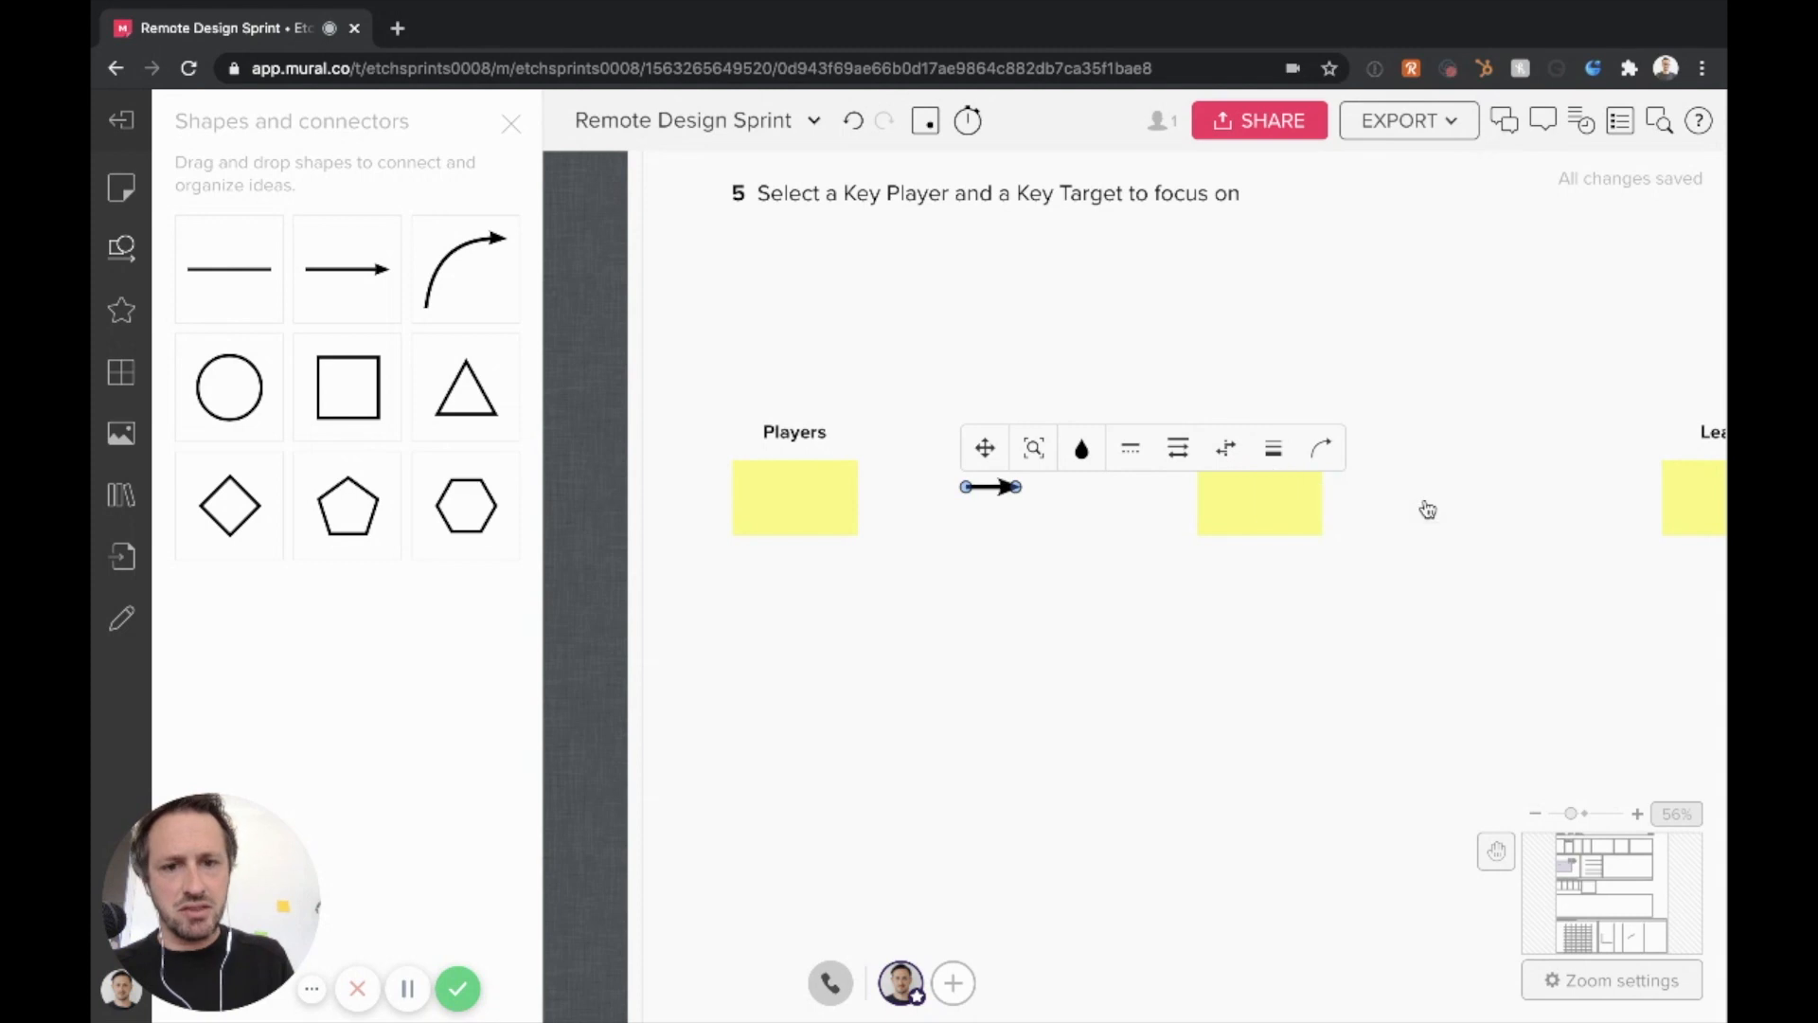
pyautogui.click(511, 124)
# Lengthen the thick arrow to span more of the gap between the Players and Discover notes
pyautogui.moveTo(575, 486); pyautogui.dragTo(668, 487)
pyautogui.click(621, 491)
pyautogui.click(717, 645)
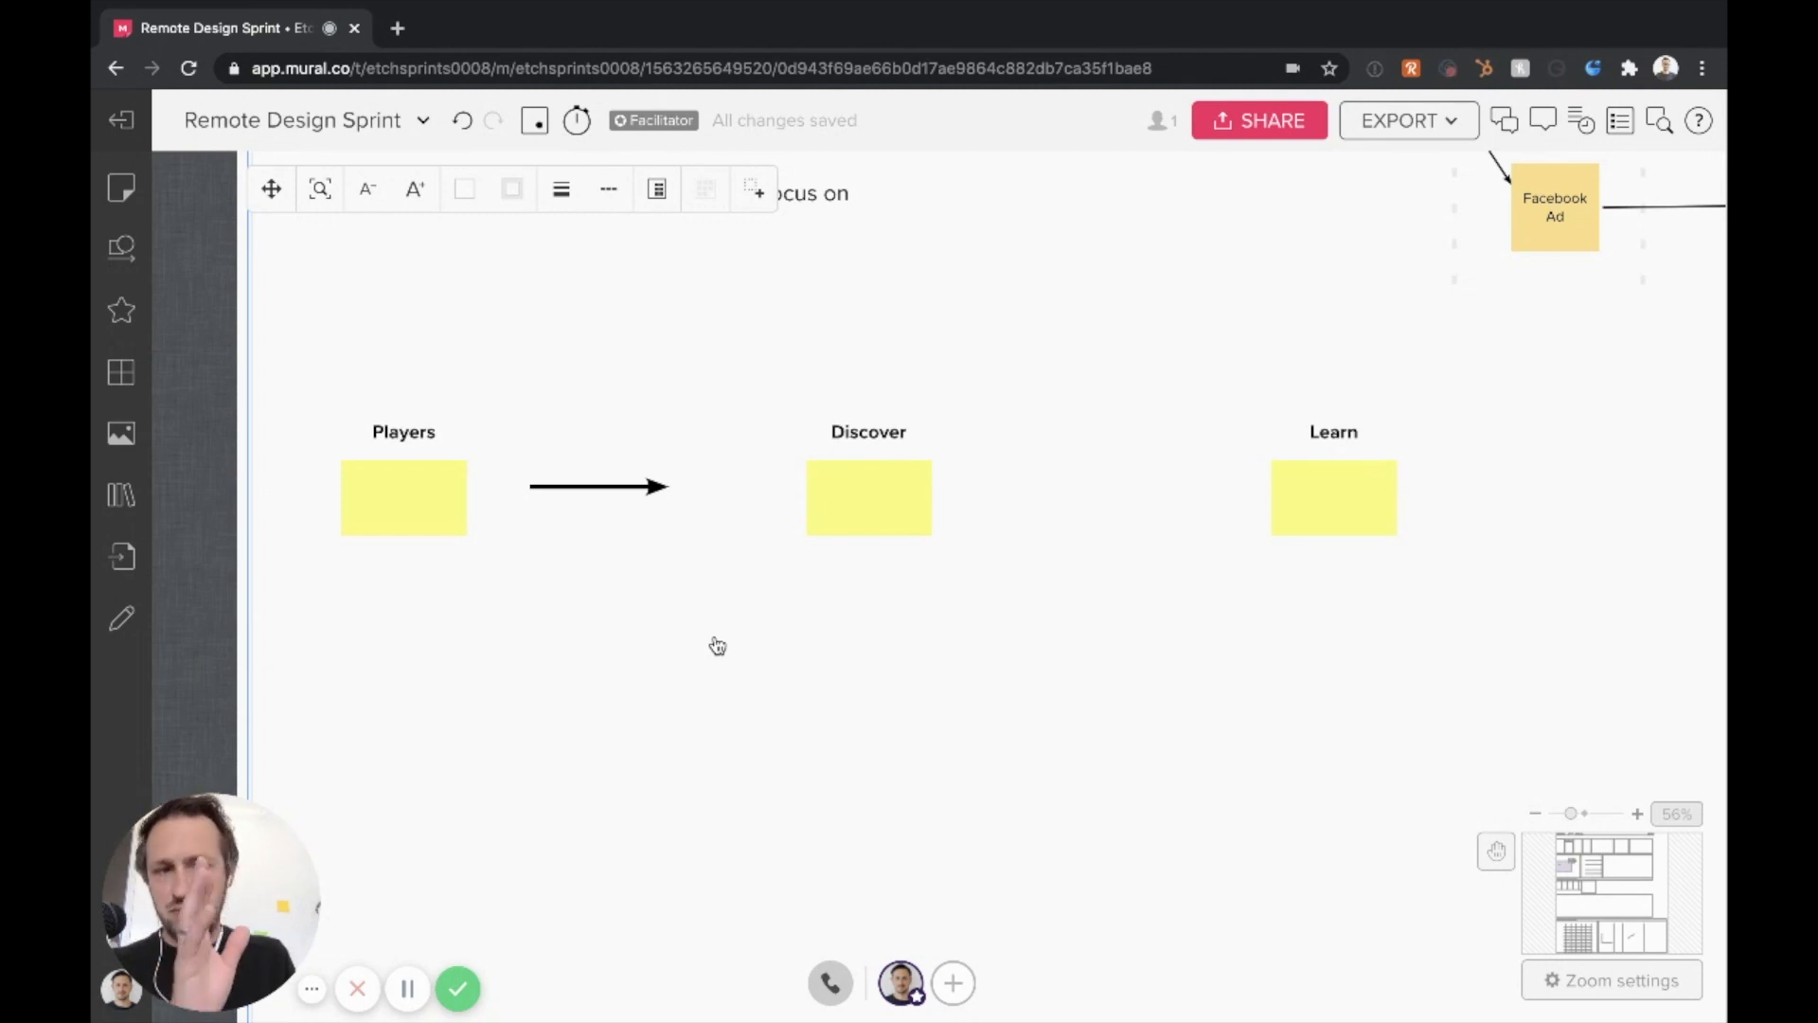
# Label the Discover note "Facebook ad" and add a sticky note reading "Tweet" beneath it
pyautogui.doubleClick(856, 502)
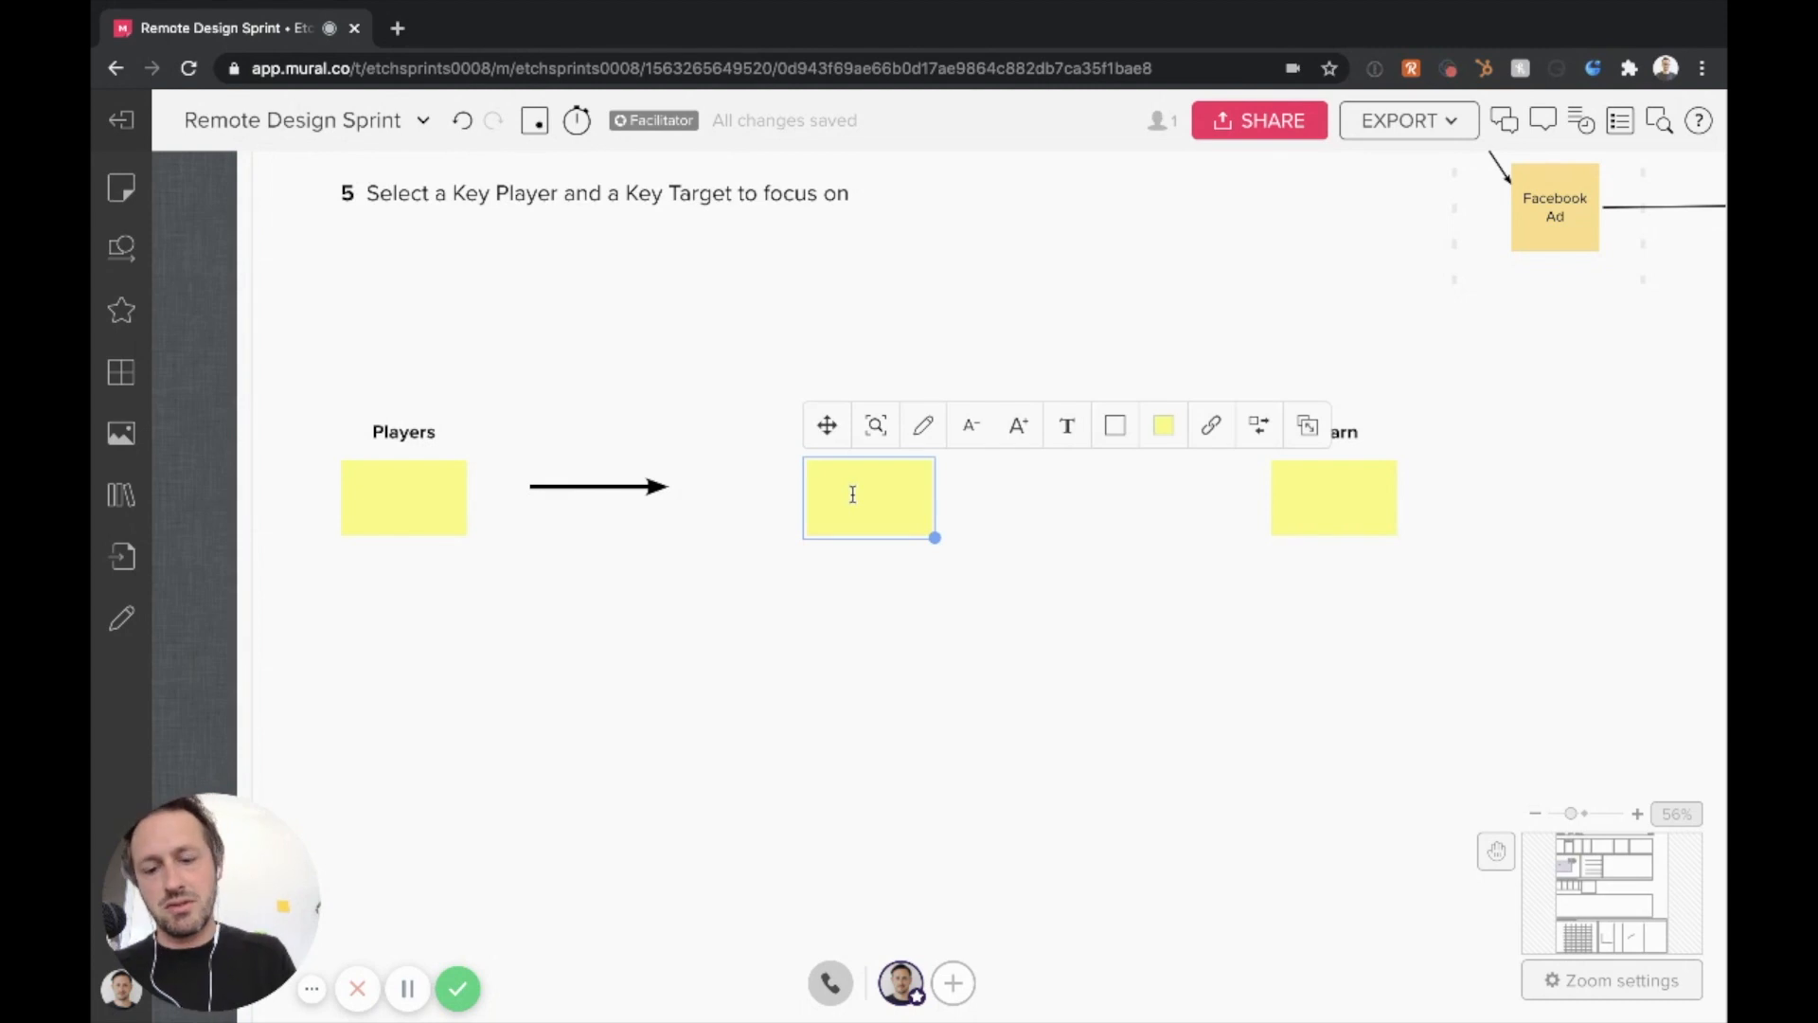
pyautogui.write('Facebook ad')
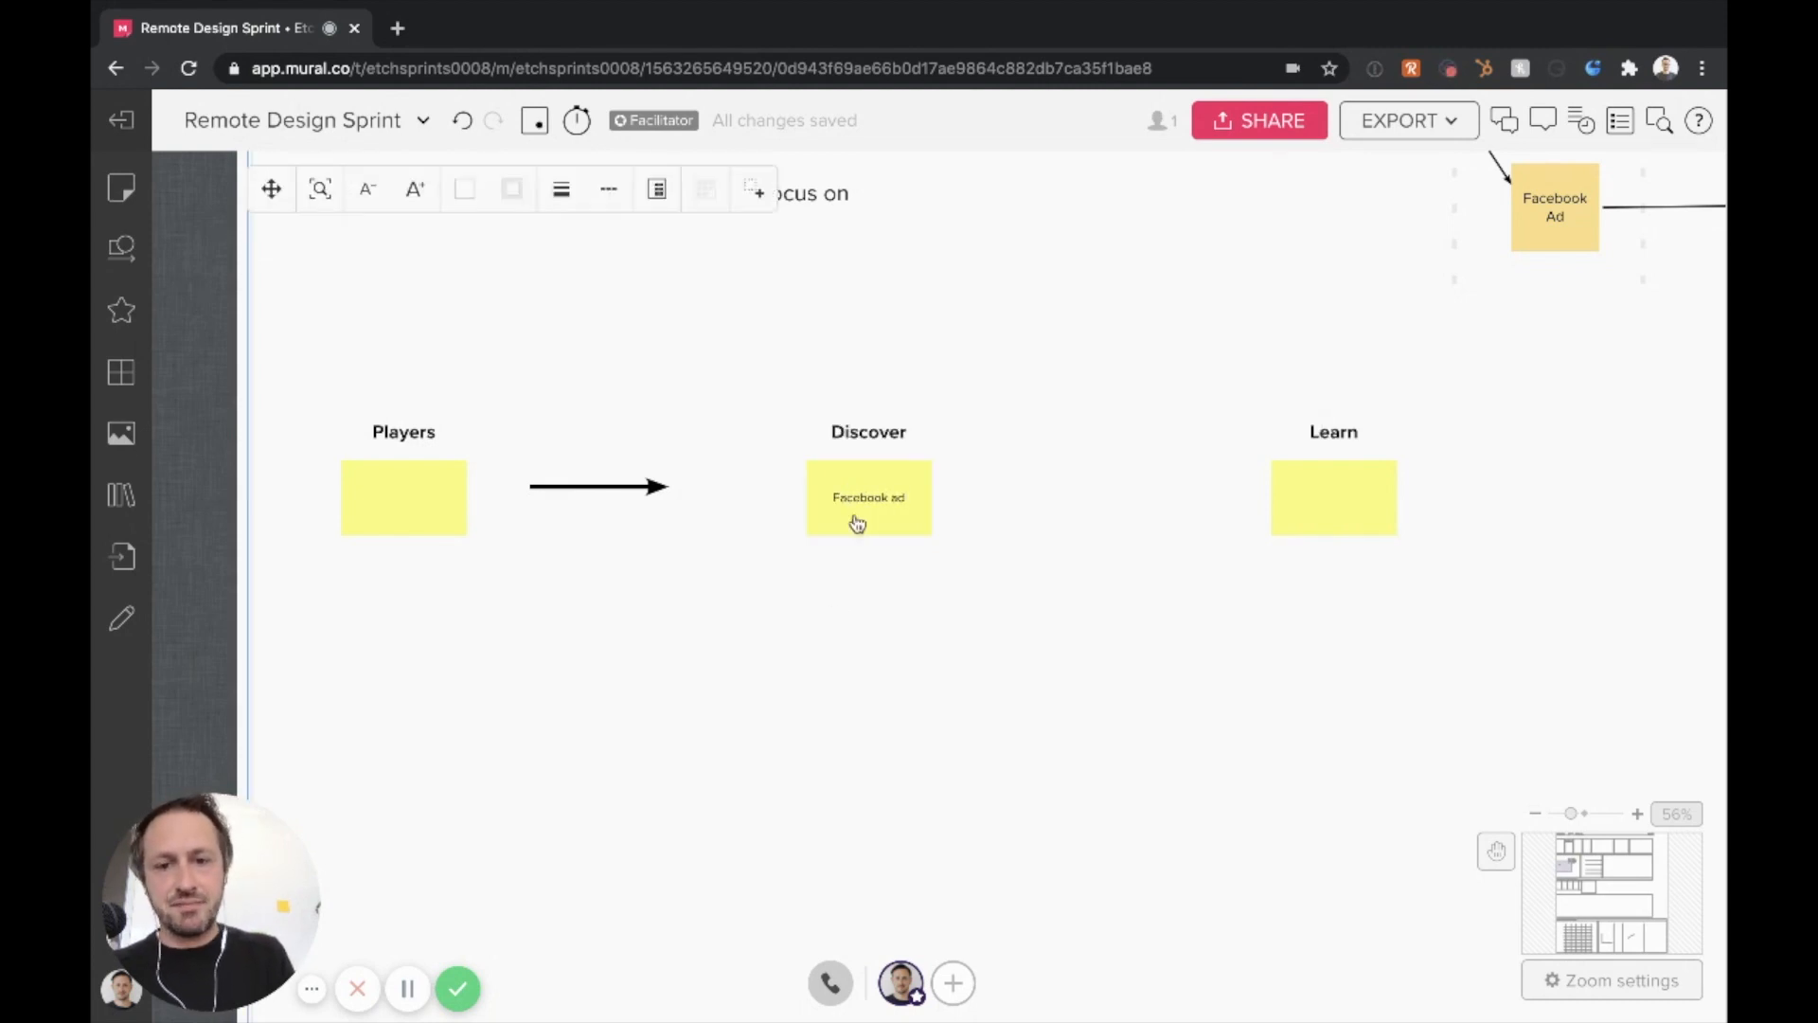
pyautogui.doubleClick(838, 630)
pyautogui.write('Tweet')
# Add another sticky note reading "Email newsletter" directly below the Tweet note
pyautogui.doubleClick(883, 733)
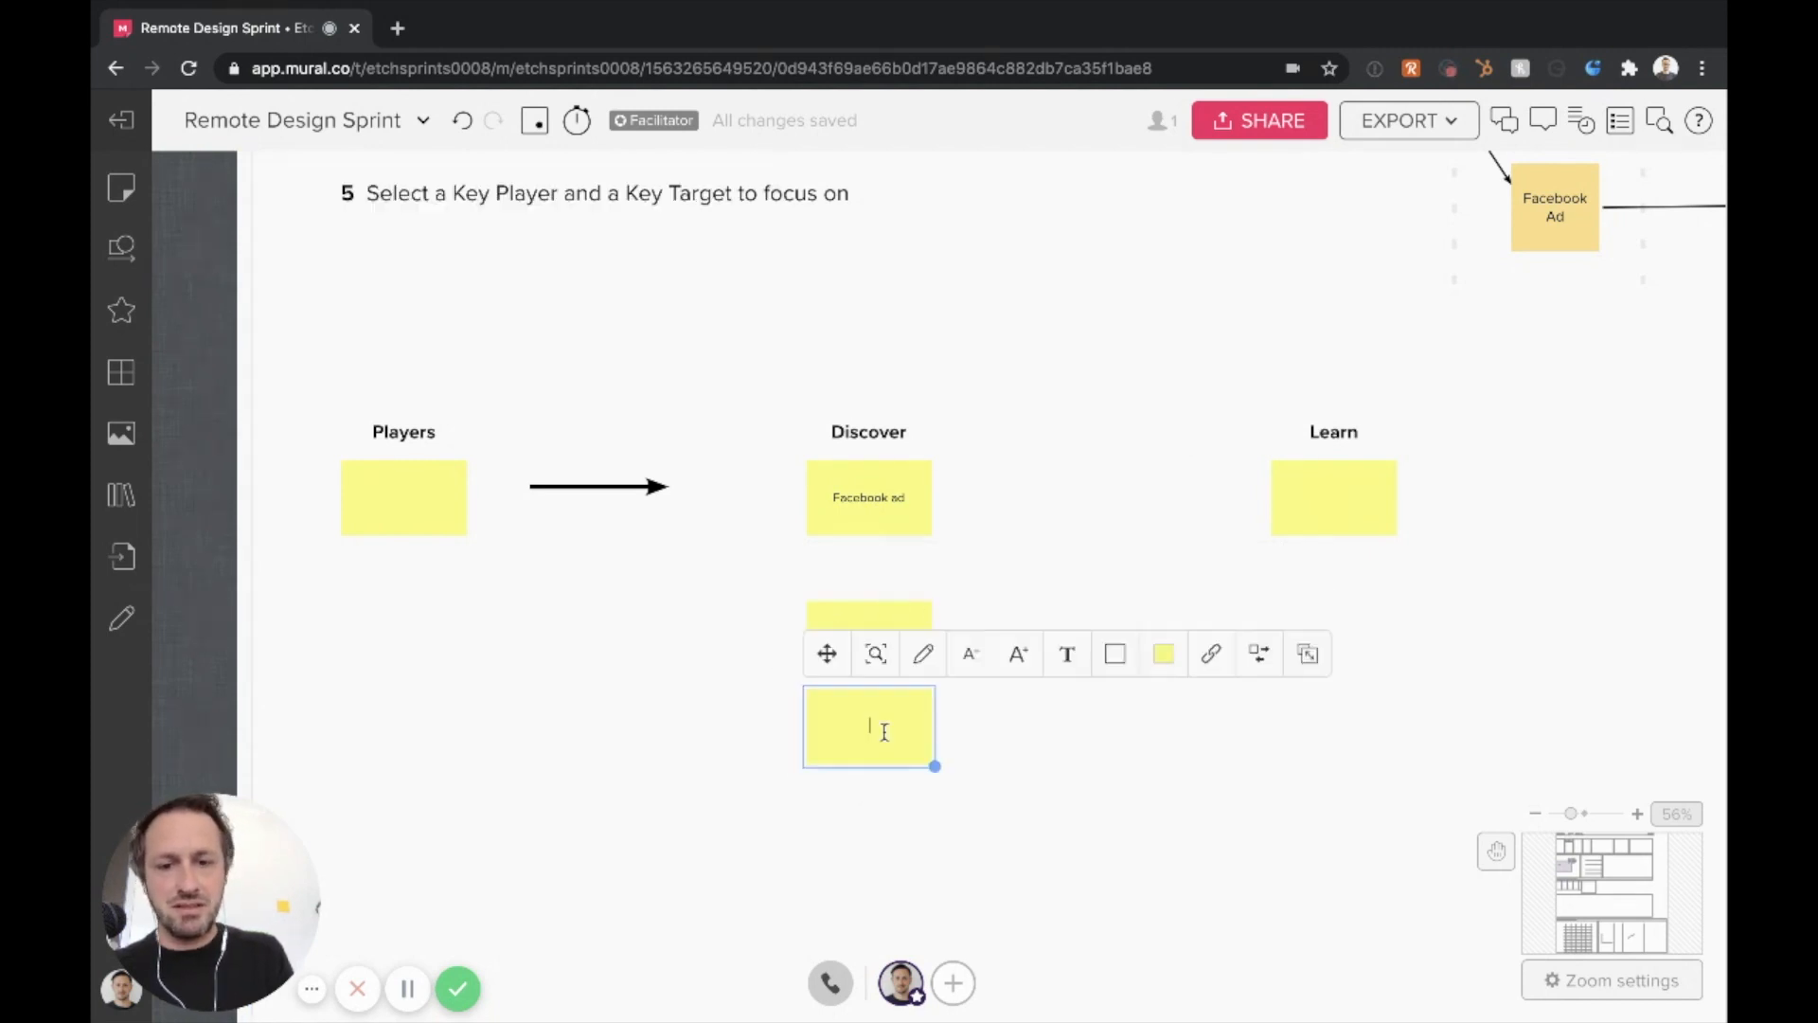
pyautogui.write('Email newslt')
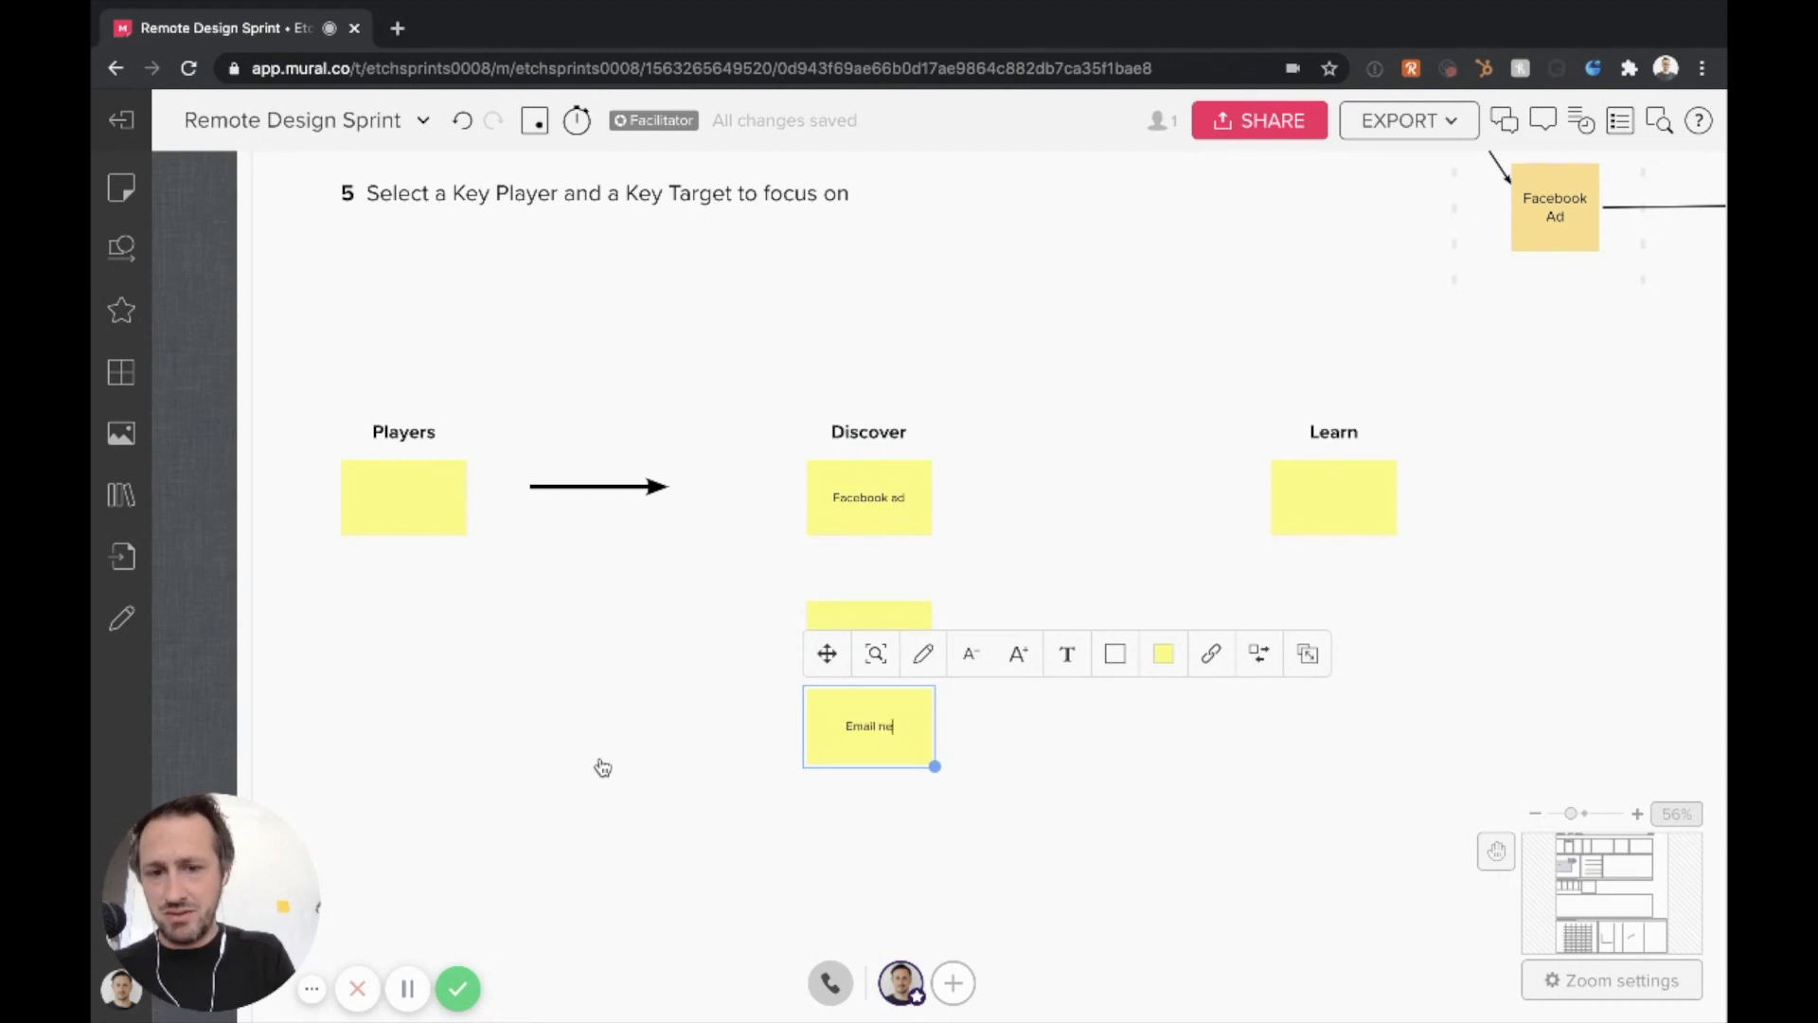
pyautogui.press('BackSpace')
pyautogui.press('BackSpace')
pyautogui.write('letter')
pyautogui.click(953, 831)
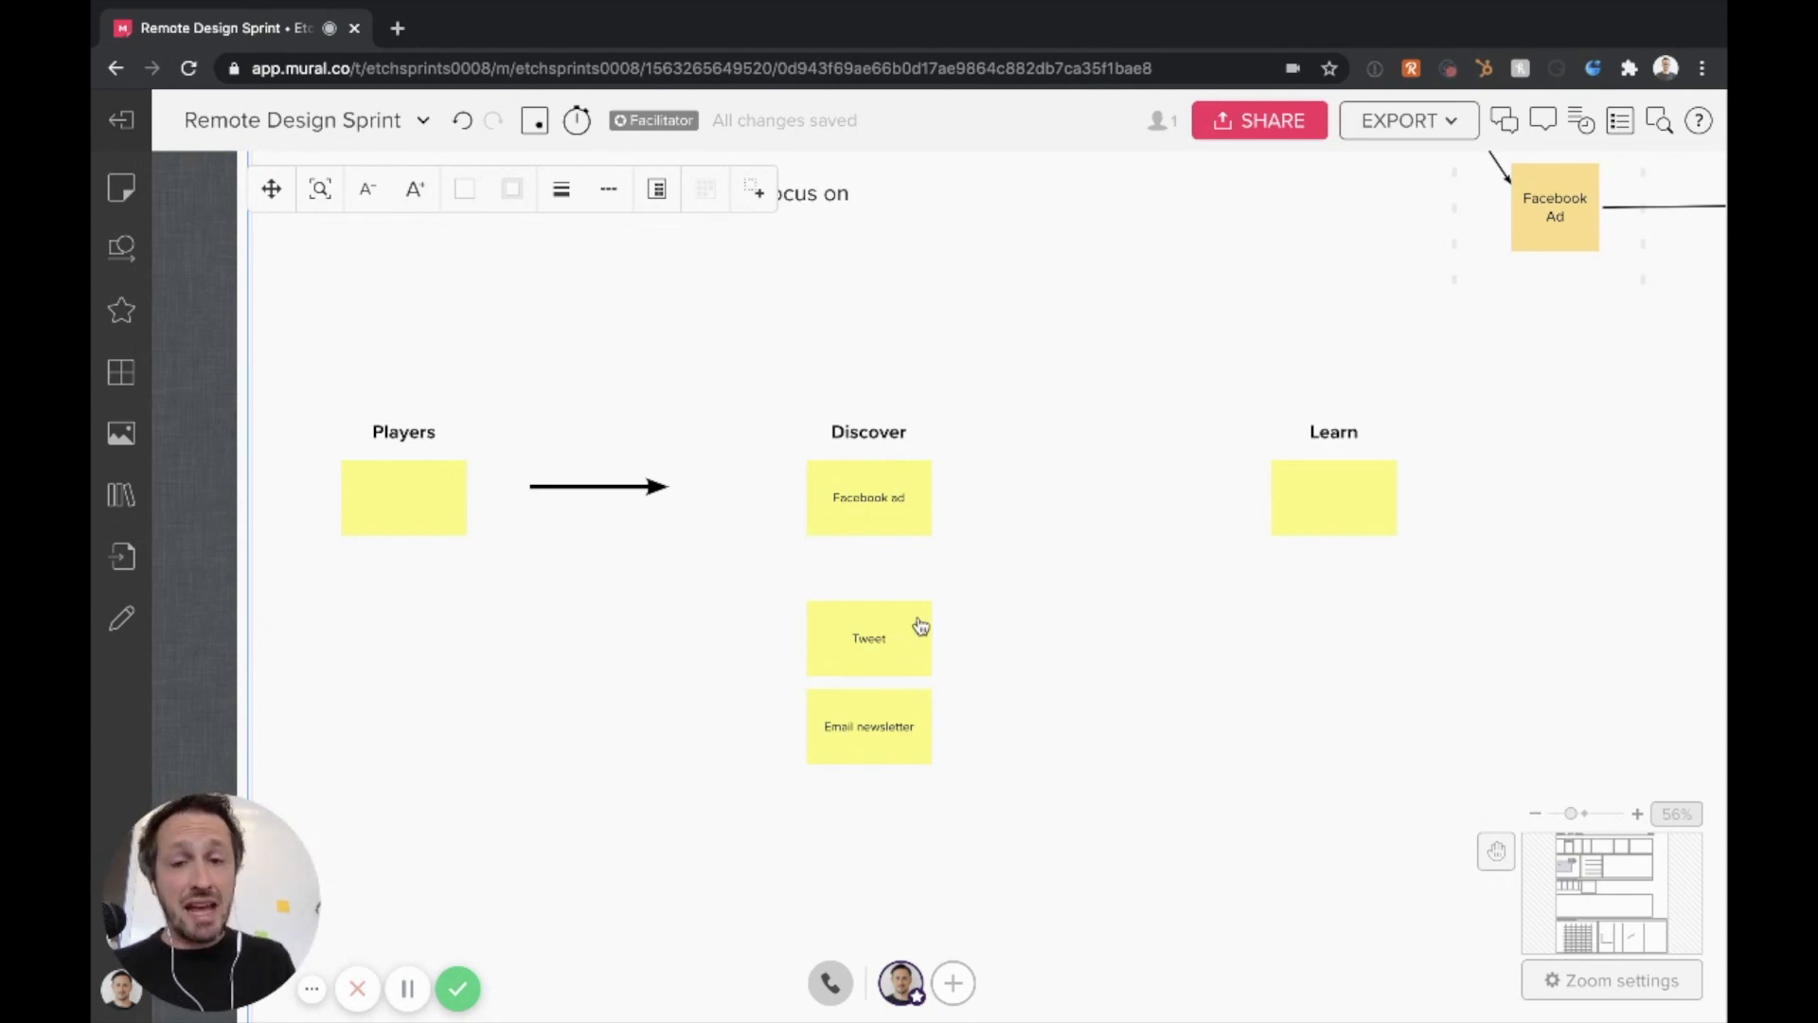
# Move the arrow closer to the Players note, level with the middle of the notes
pyautogui.scroll(5, 918, 625)
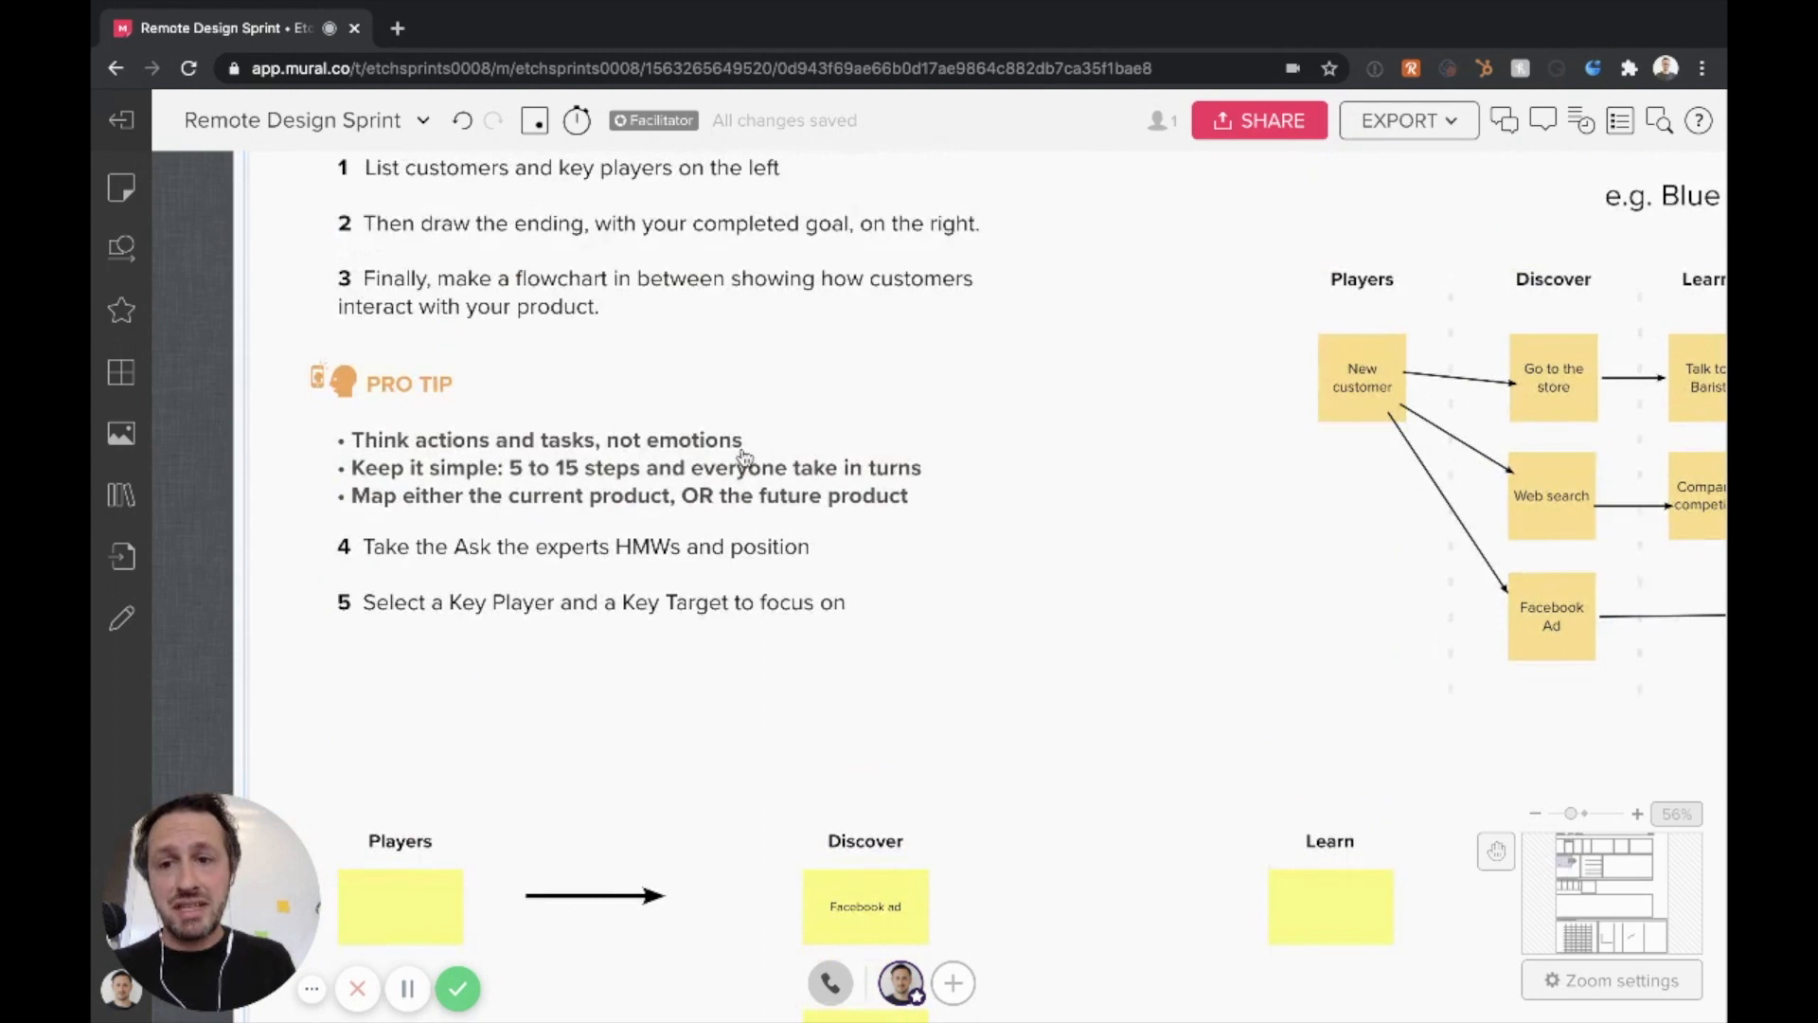
pyautogui.scroll(-3, 787, 509)
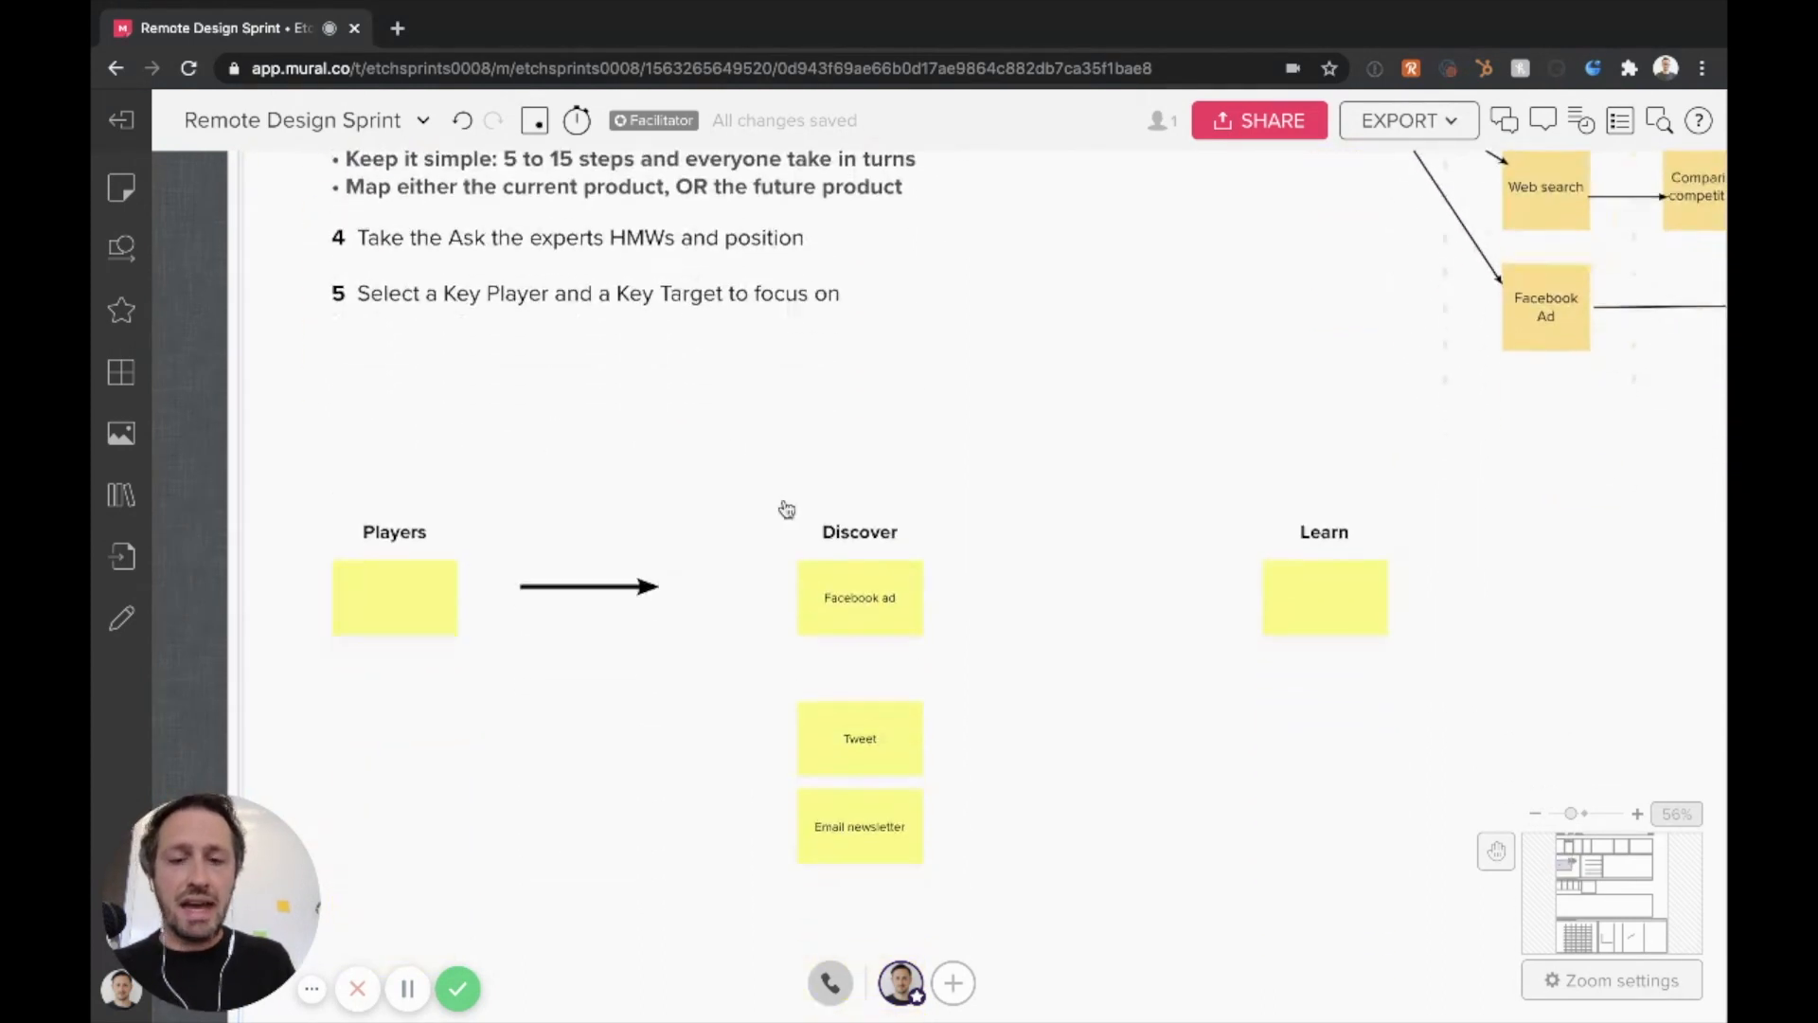
pyautogui.scroll(-1, 816, 626)
pyautogui.click(833, 654)
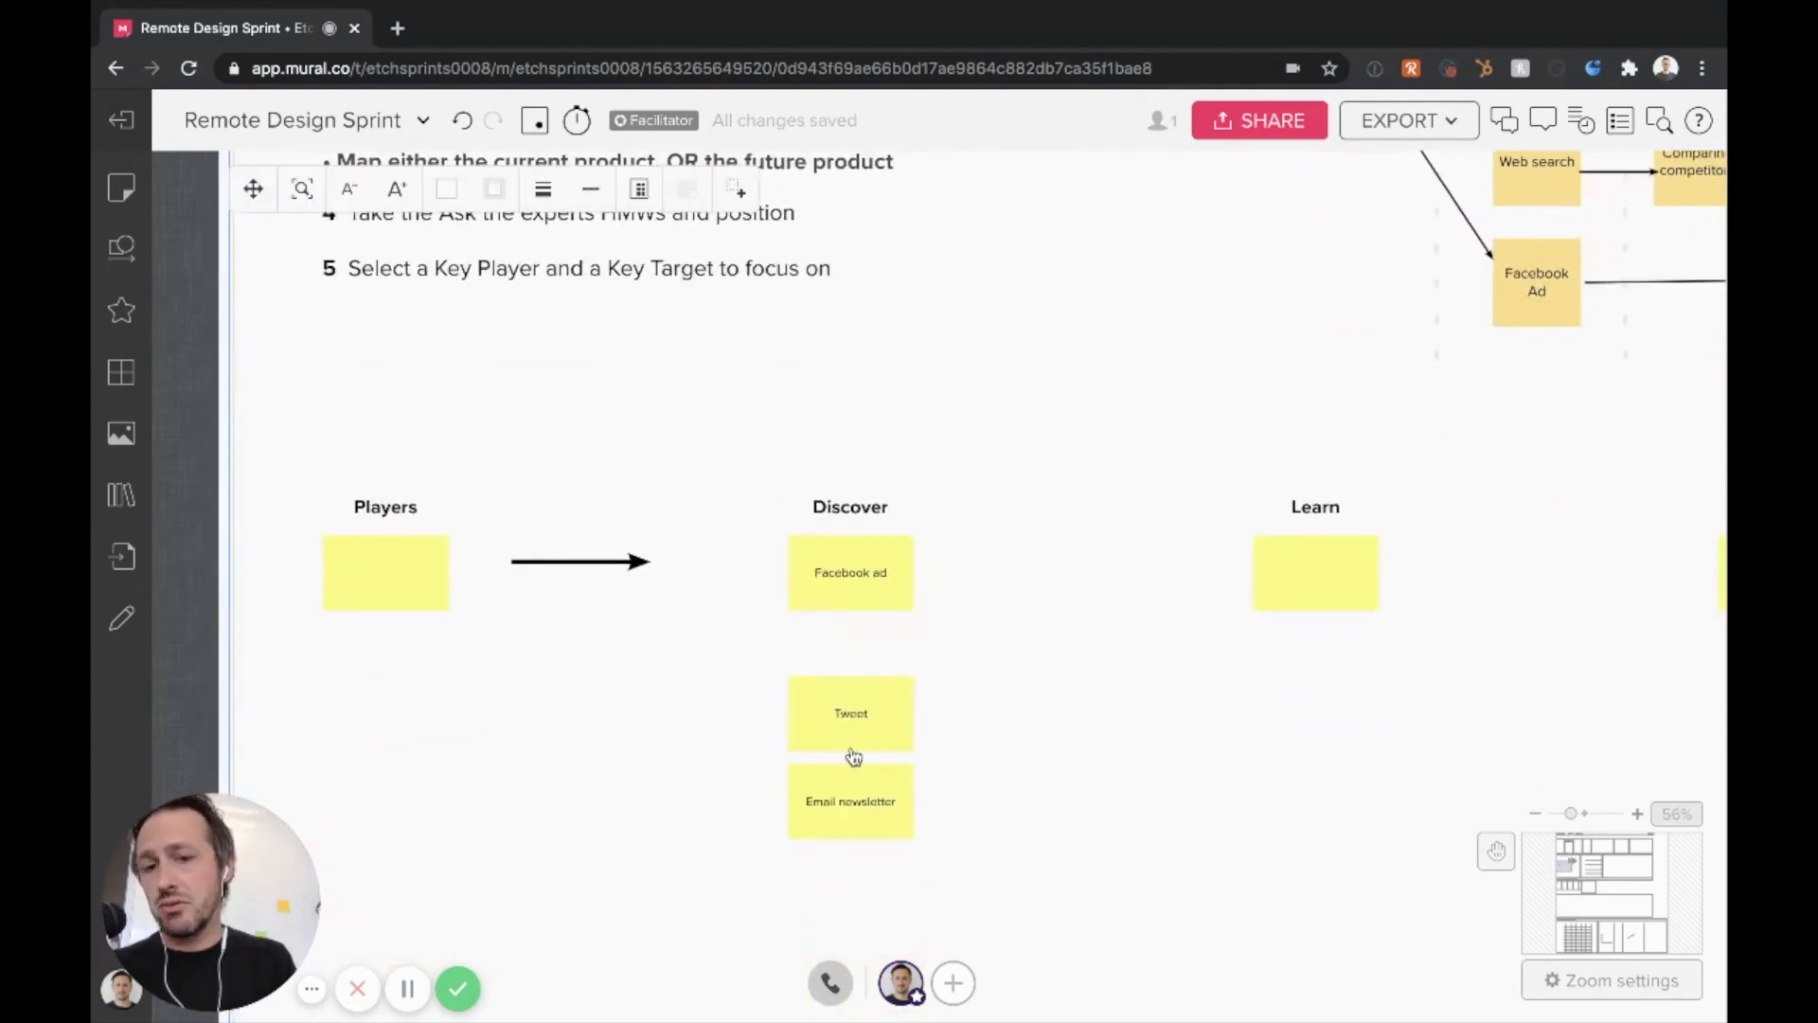
pyautogui.click(561, 563)
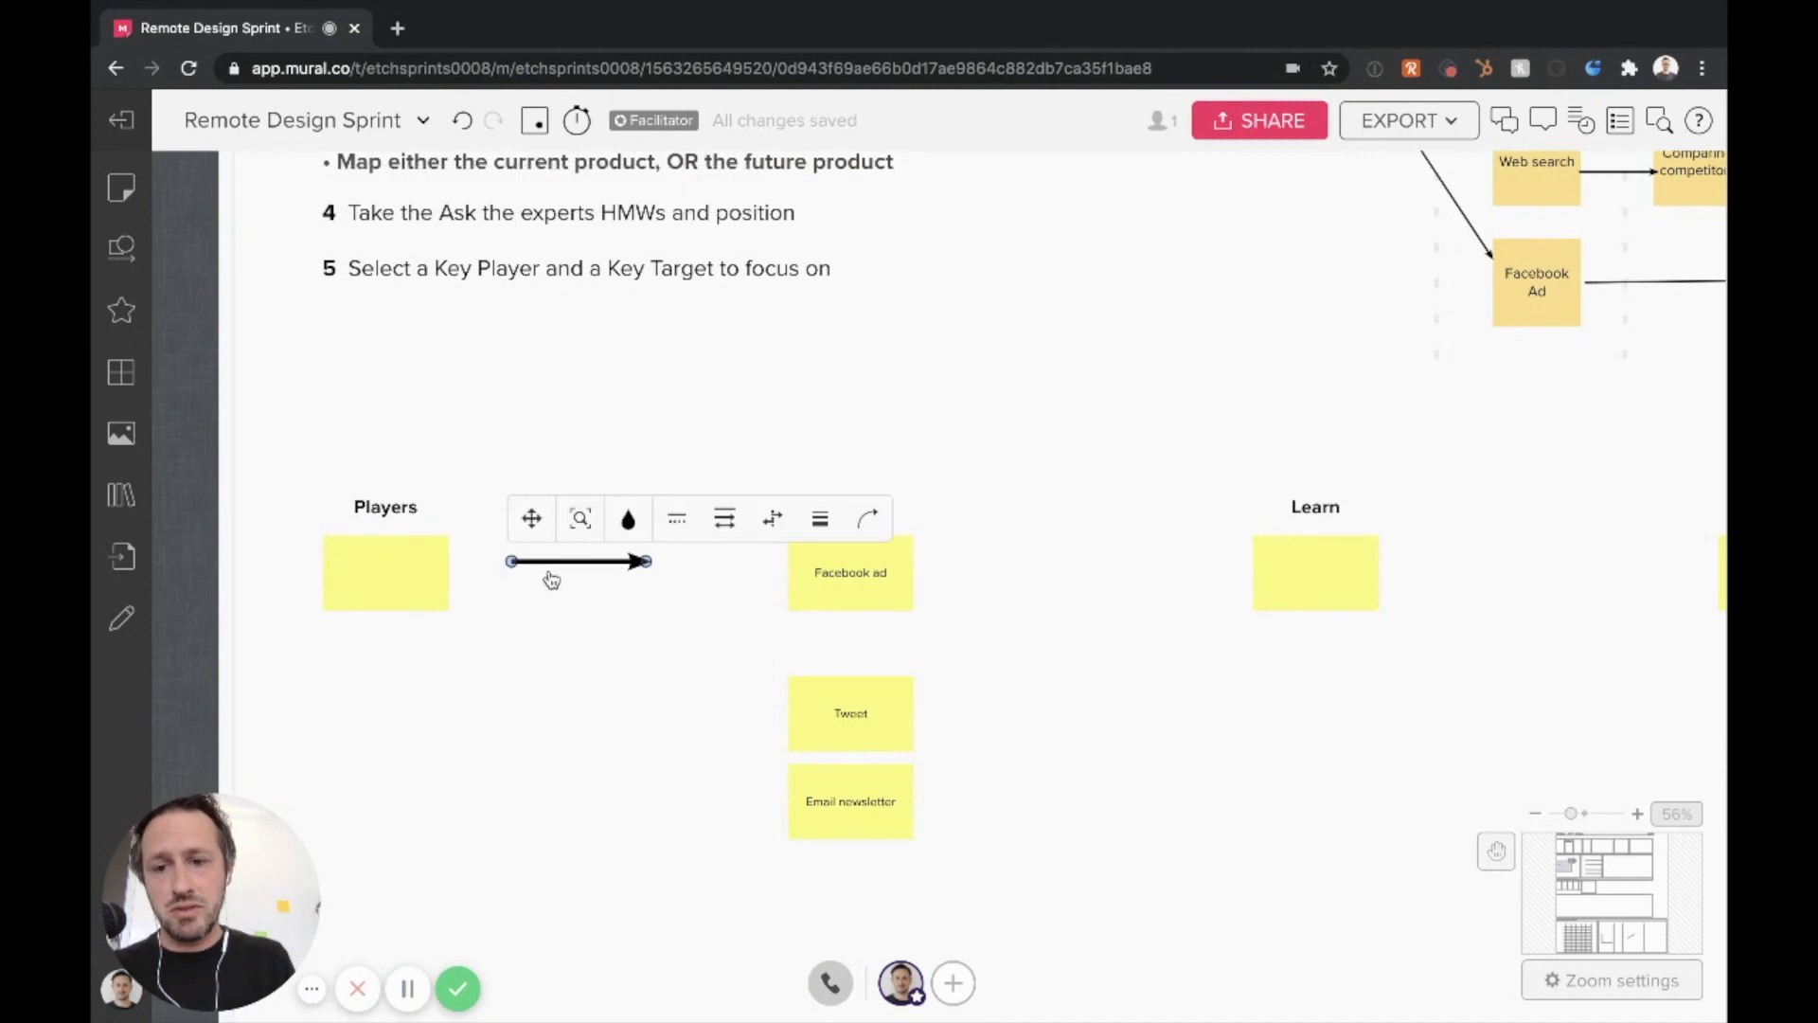
pyautogui.moveTo(551, 580); pyautogui.dragTo(526, 592)
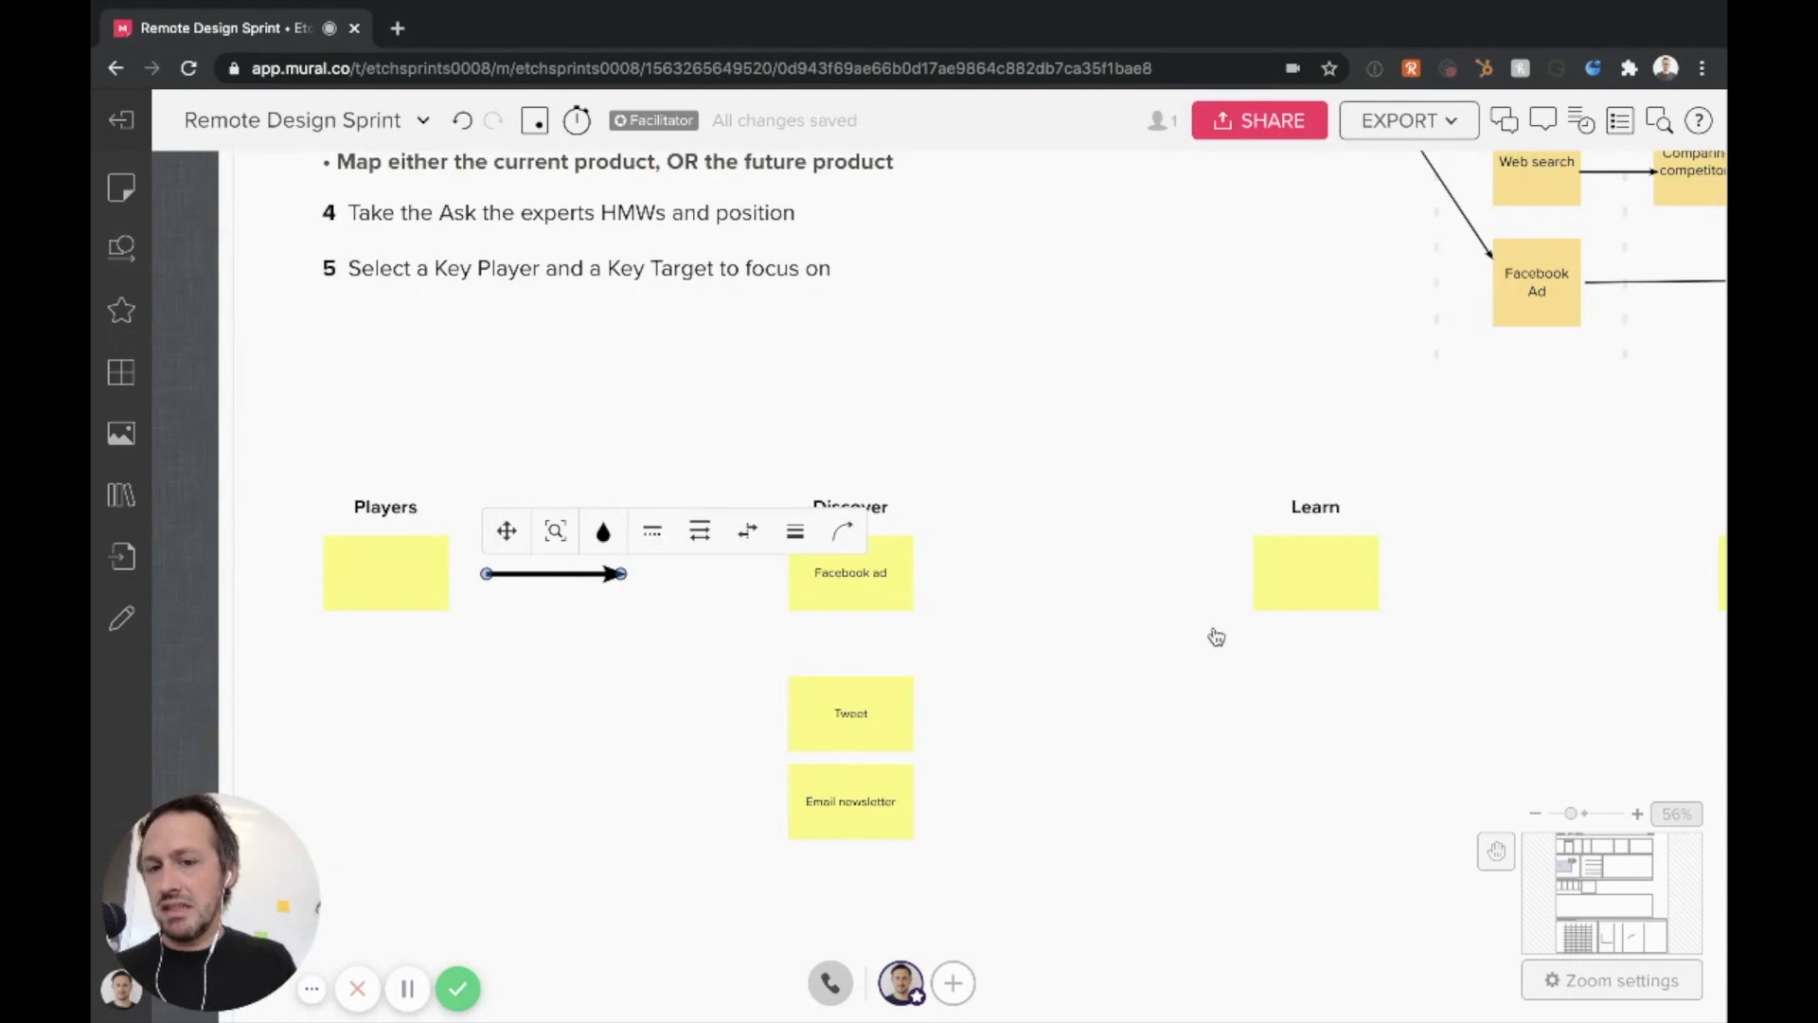
# Fill in the Goal note with "5 star review in the App store with a good written comment"
pyautogui.hscroll(10, 1216, 637)
pyautogui.hscroll(2, 1216, 637)
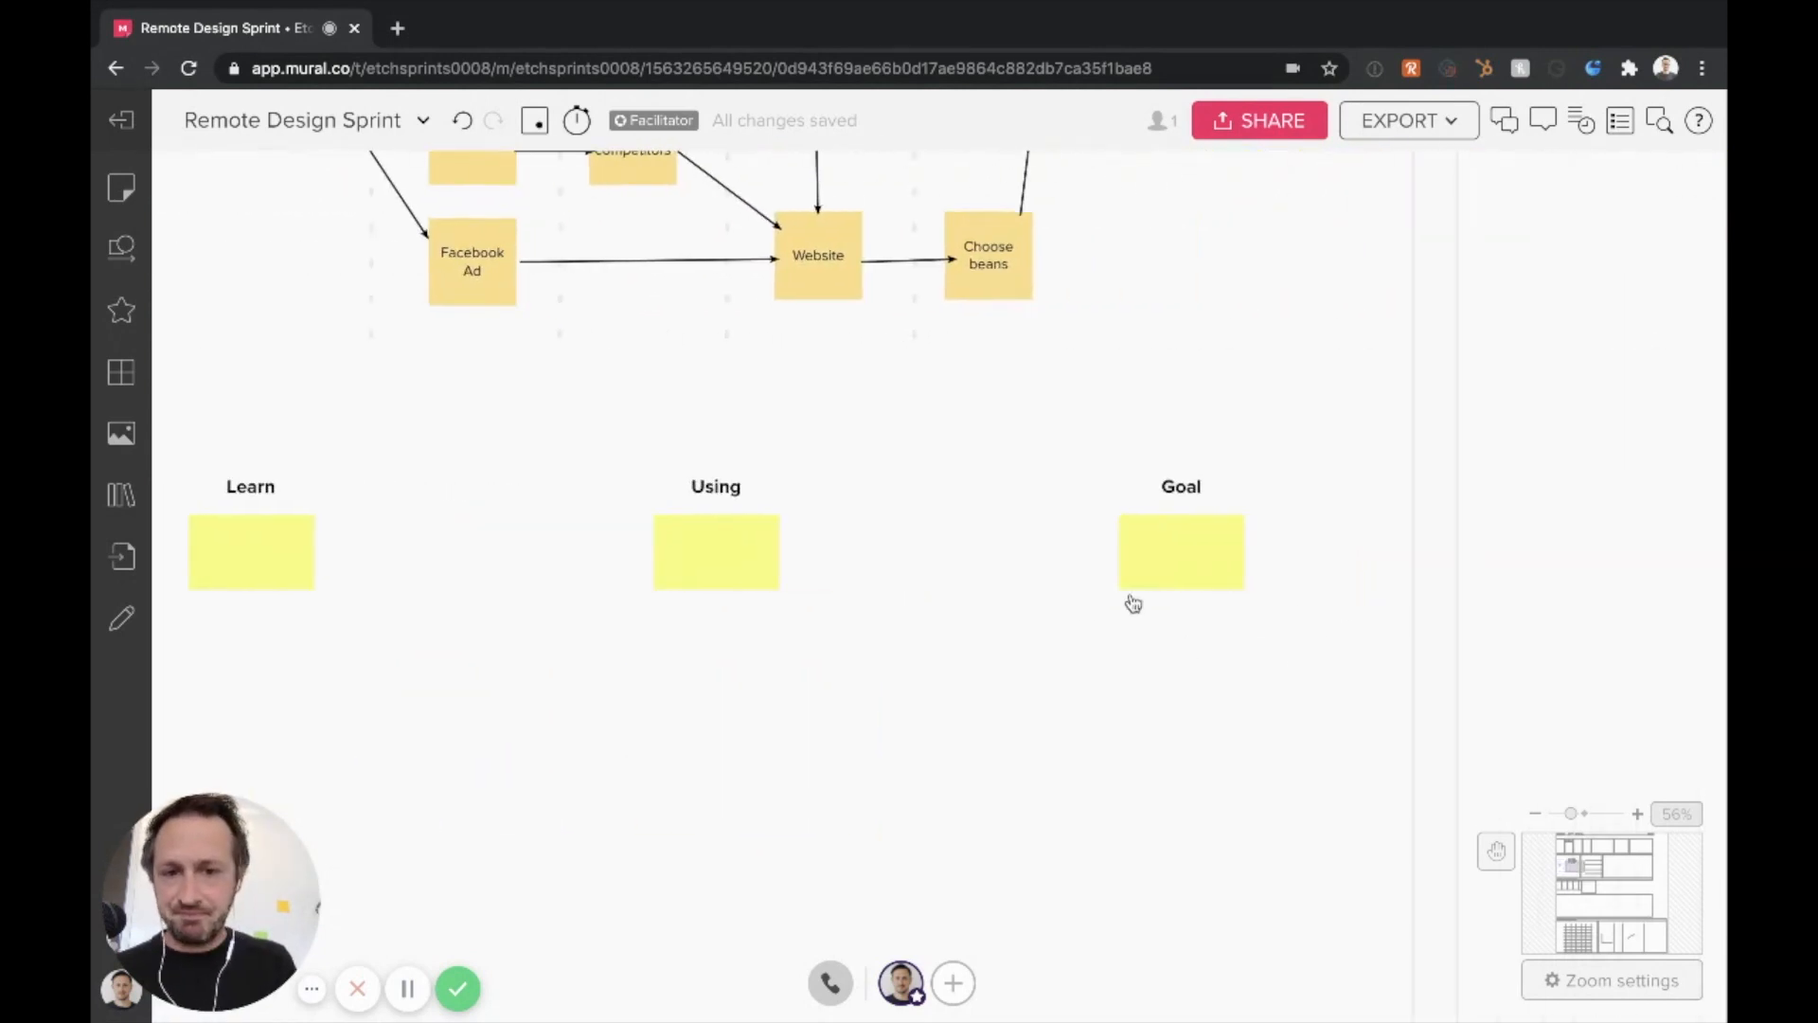
pyautogui.click(1175, 554)
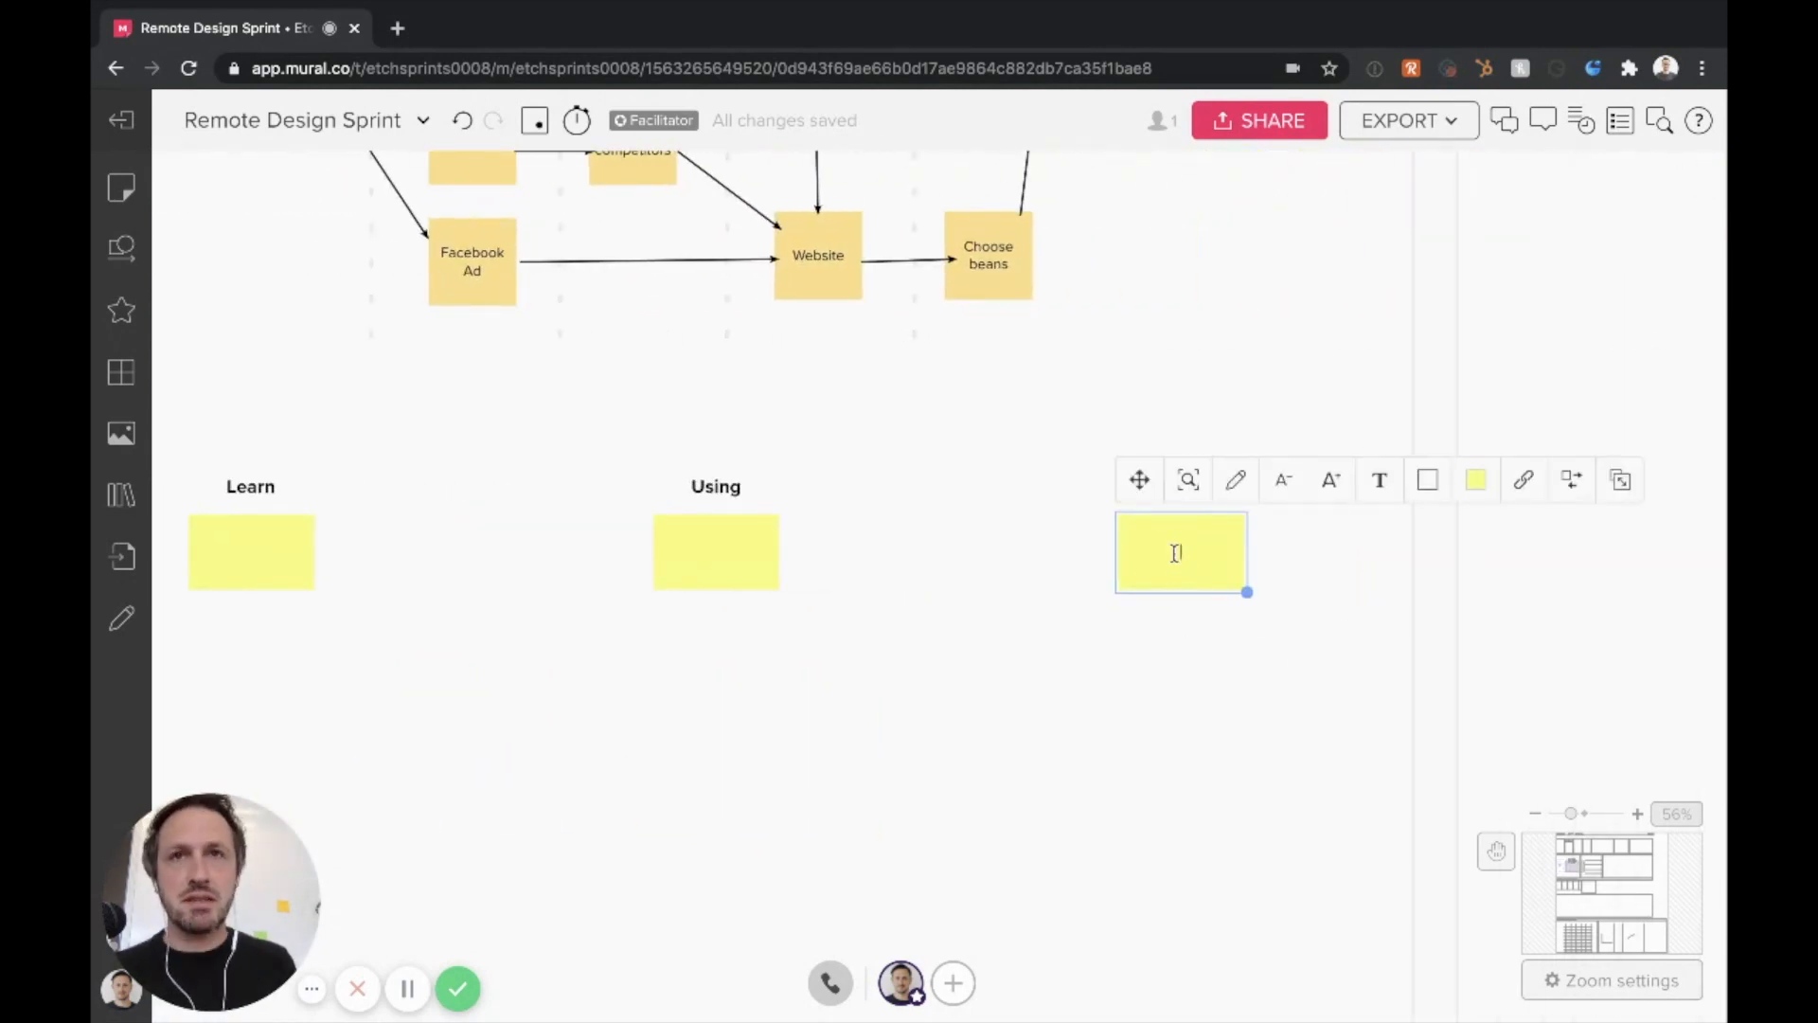
pyautogui.write('5 s')
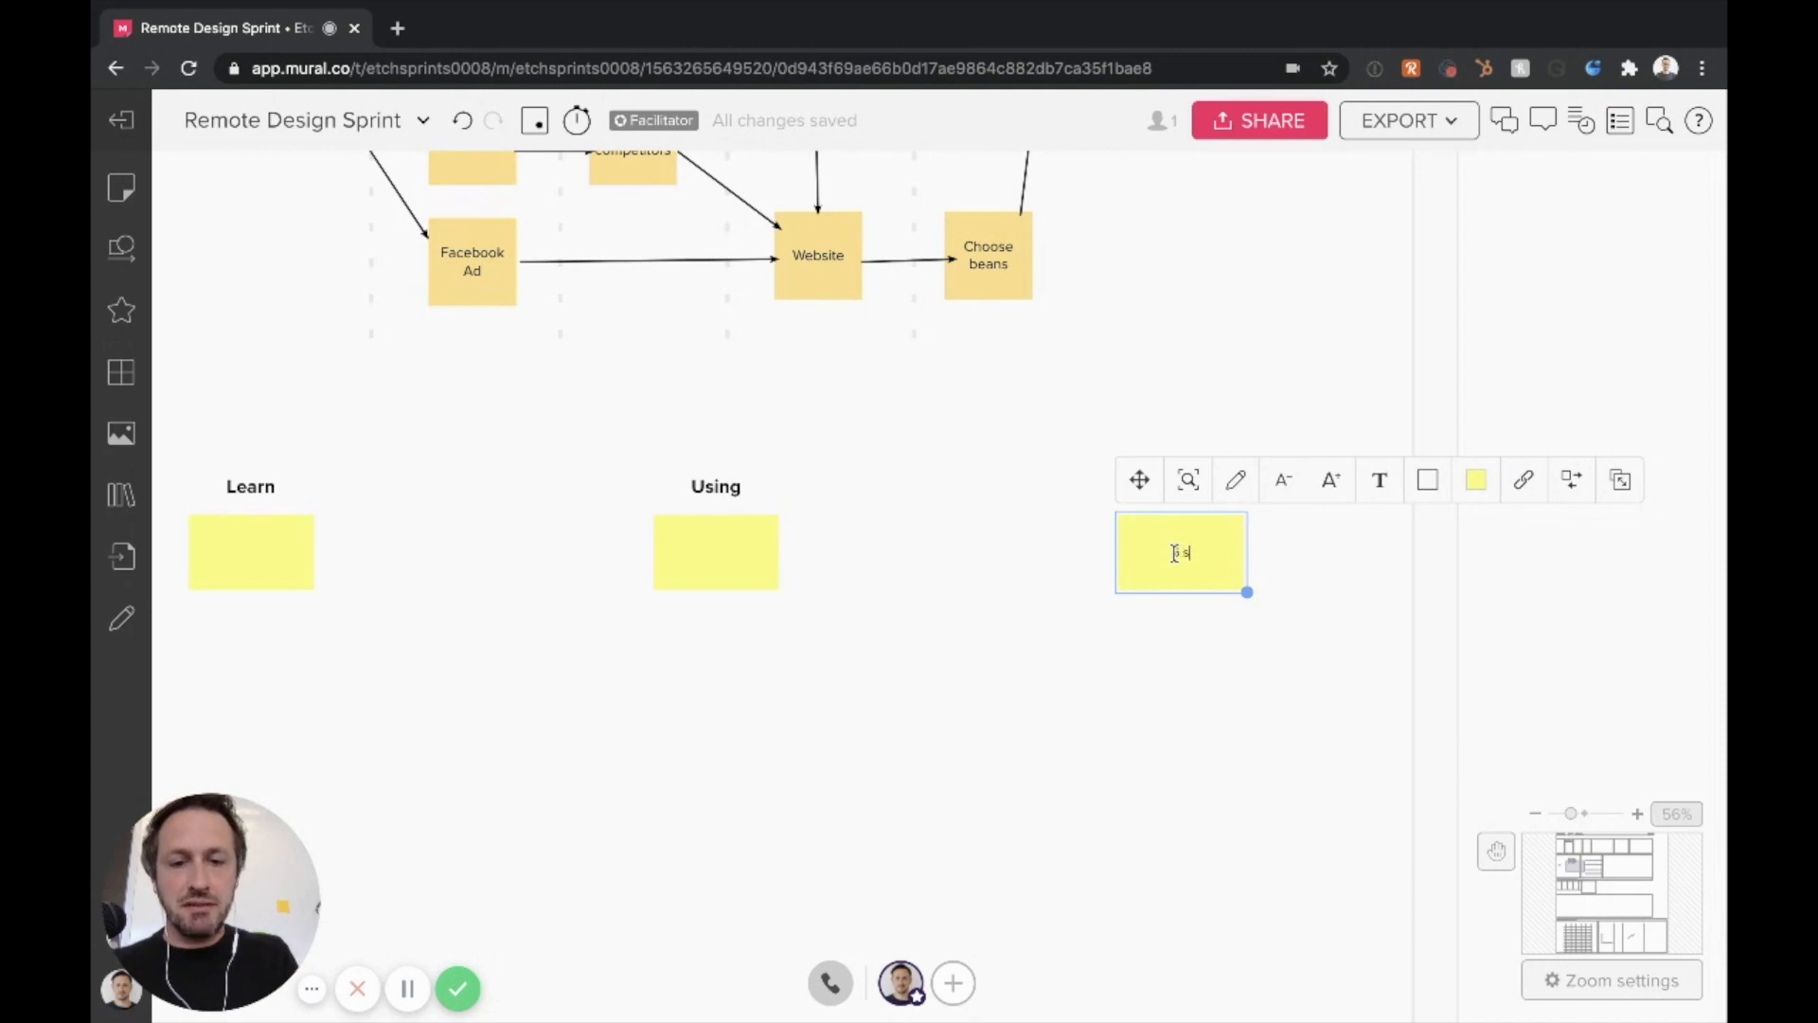
pyautogui.write('tar r')
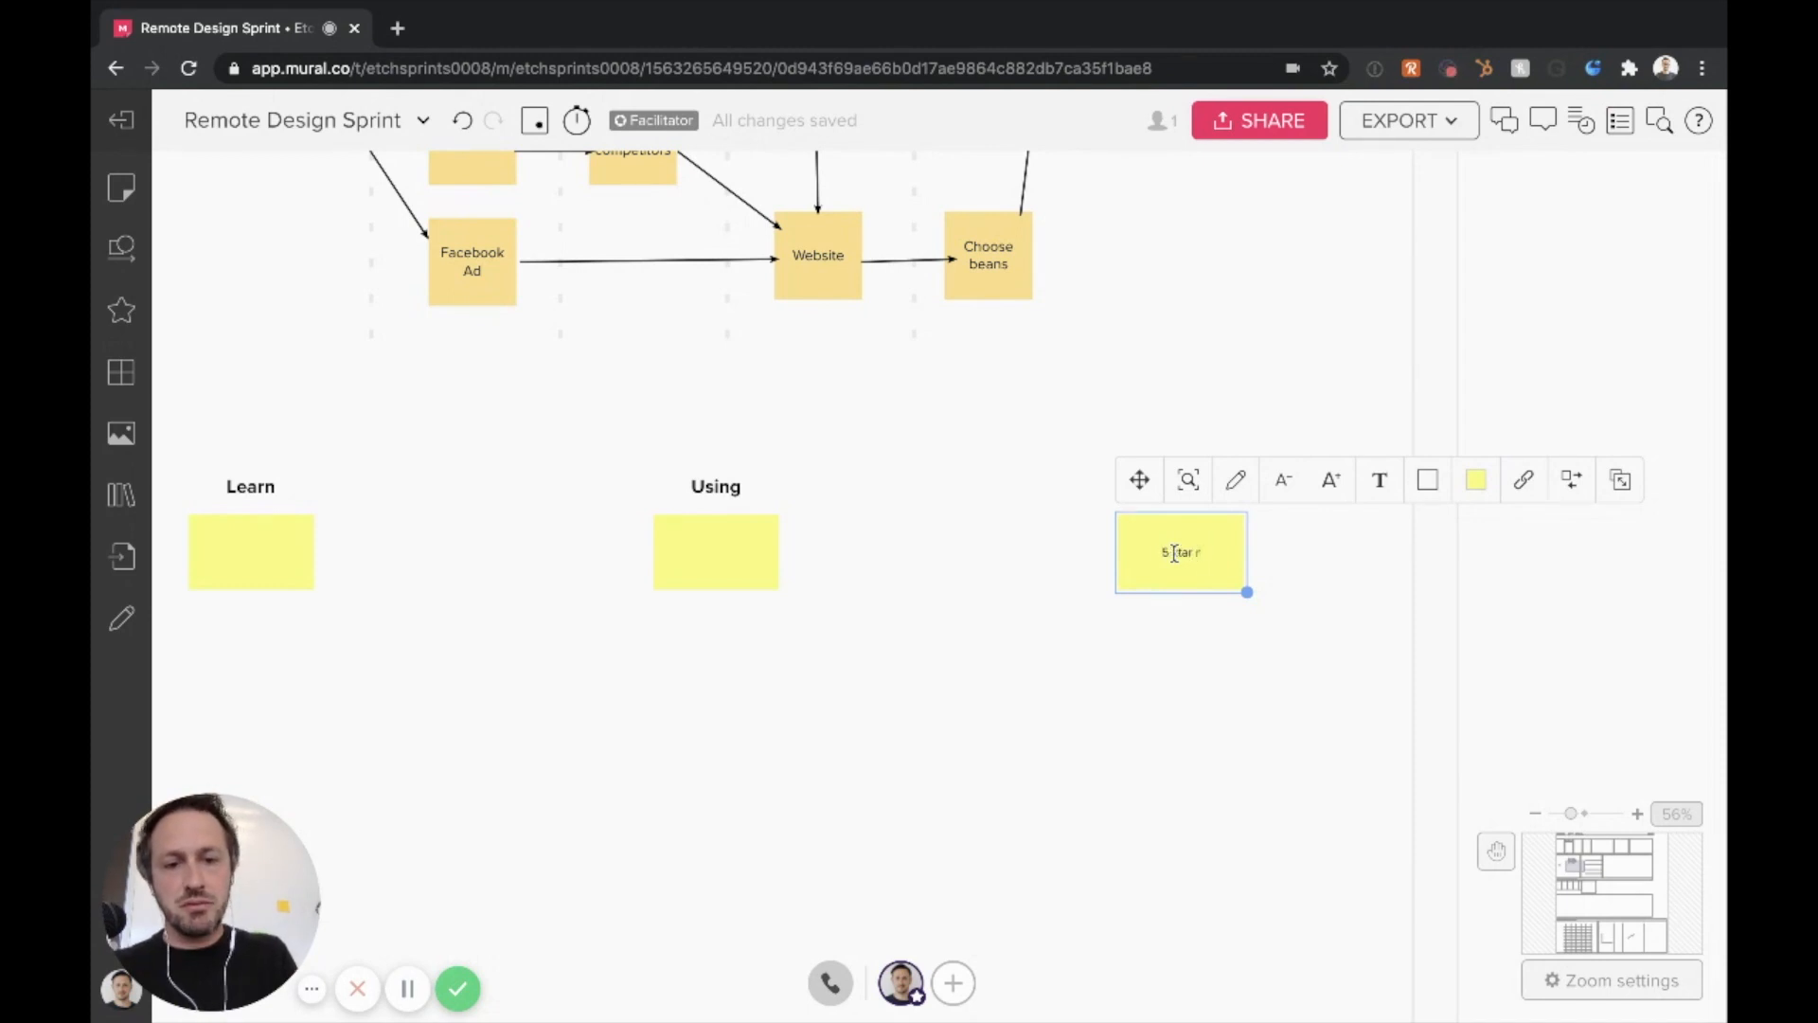
pyautogui.write('eview in the Ap')
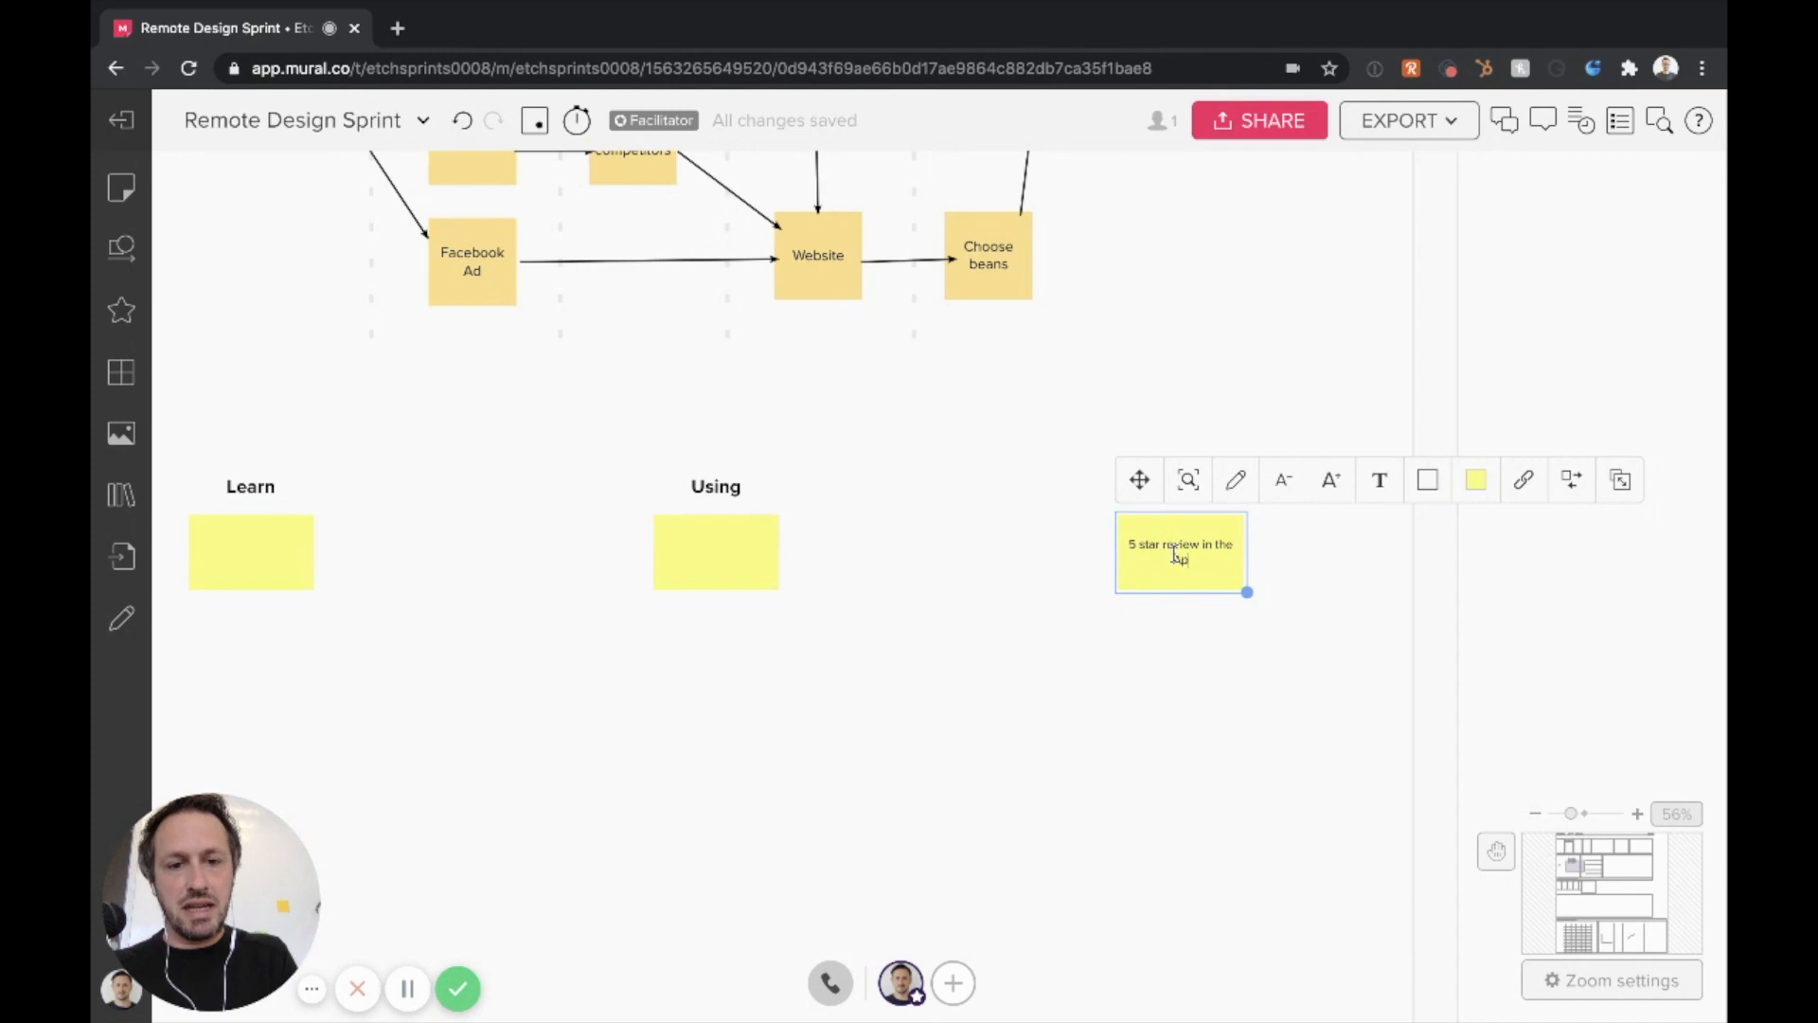
pyautogui.write('p store with a good written com')
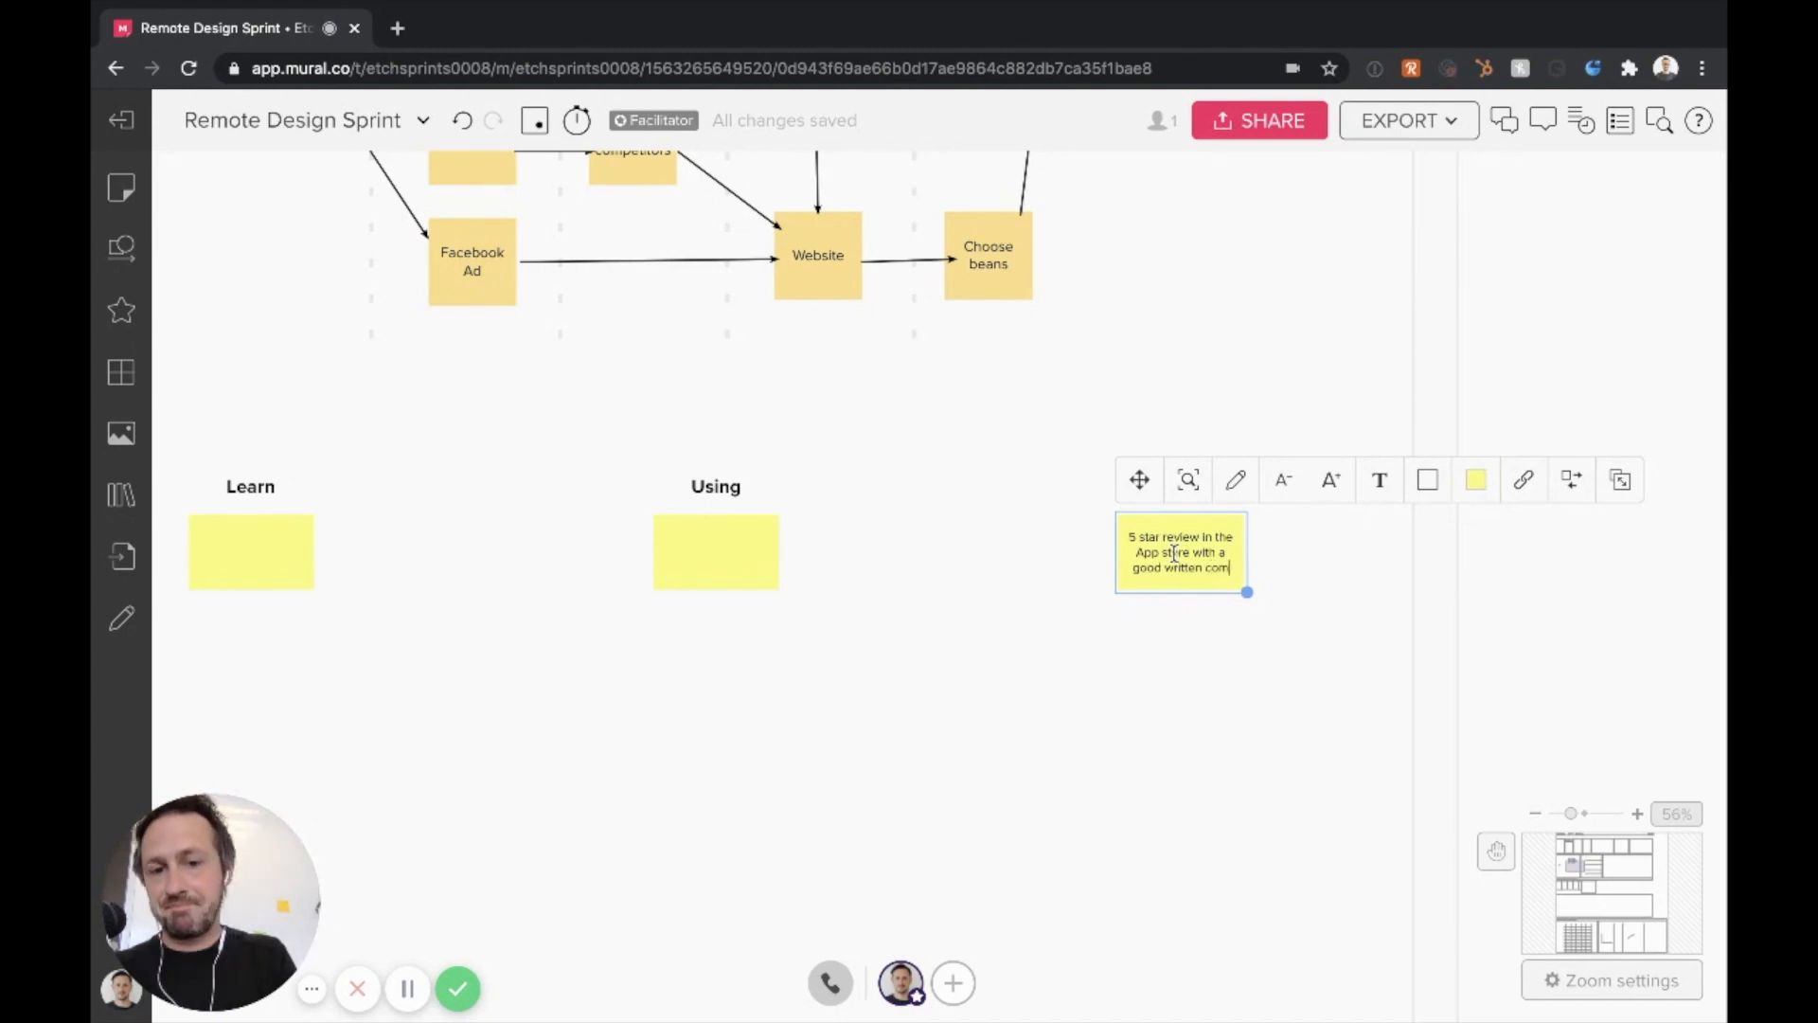
pyautogui.write('ment')
pyautogui.click(1119, 699)
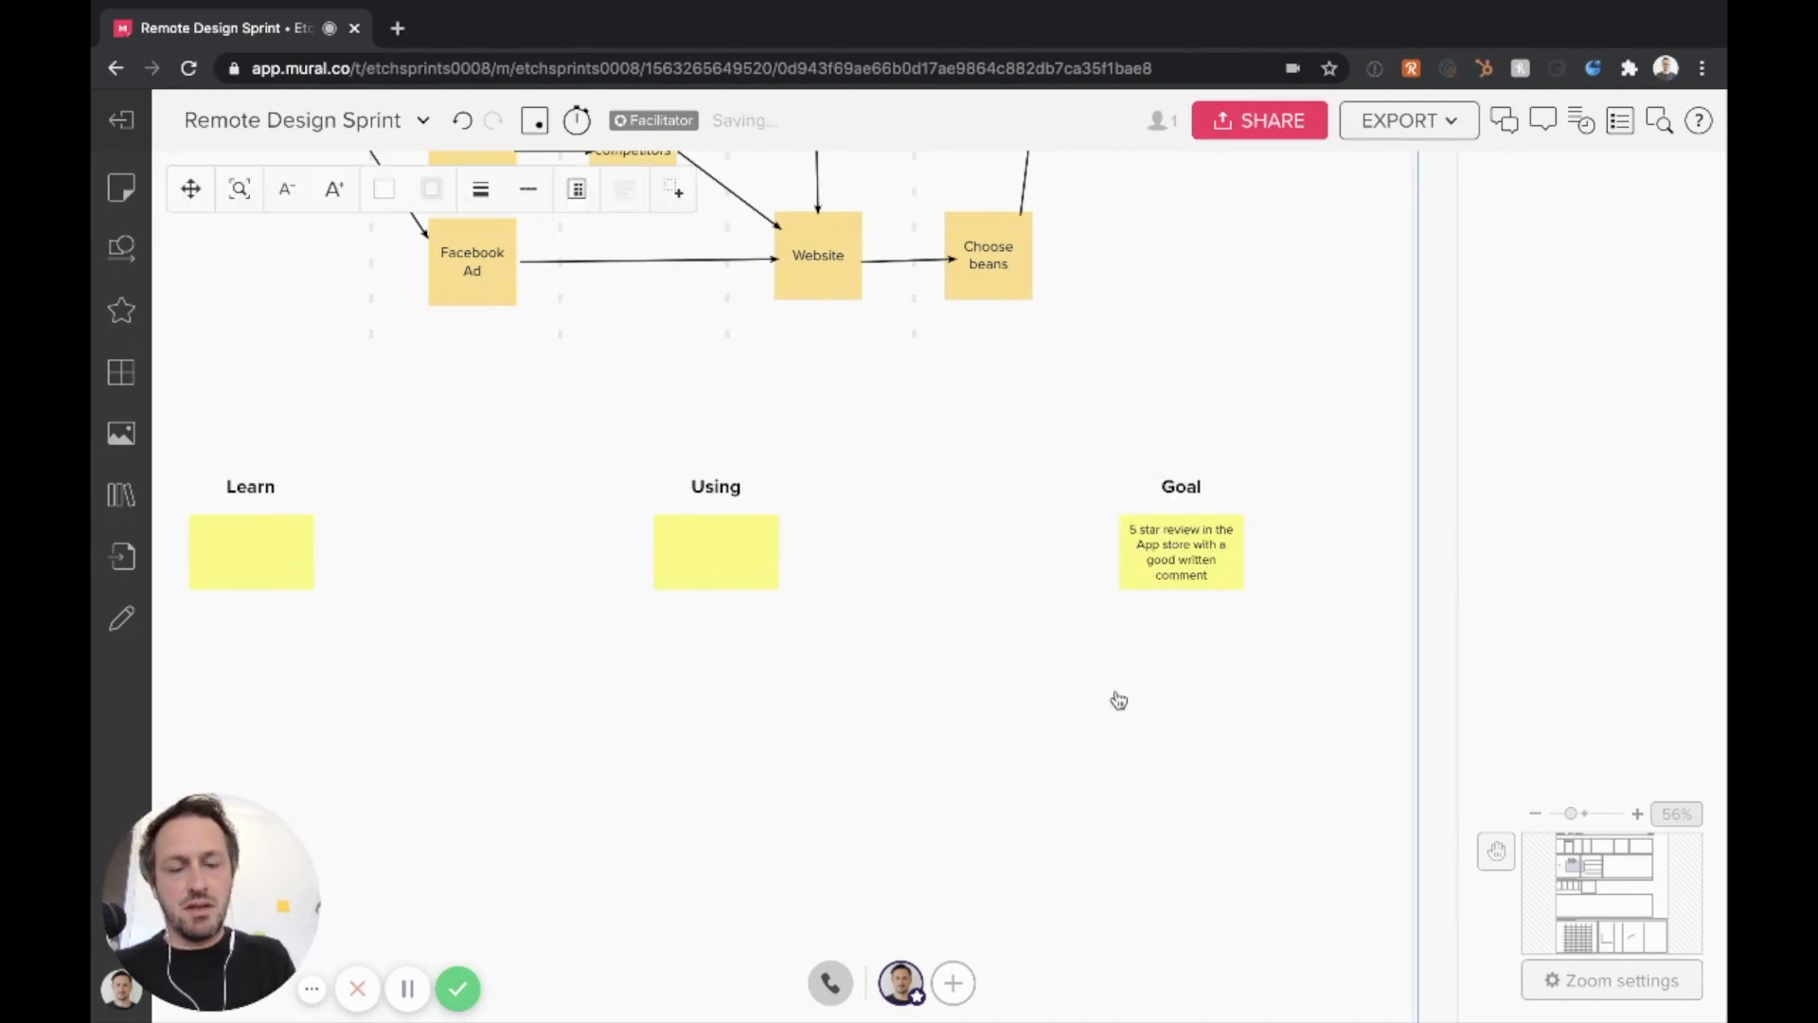
# Label the Players note "New customers" and stretch the arrow's tail slightly closer to it
pyautogui.hscroll(-5, 1078, 627)
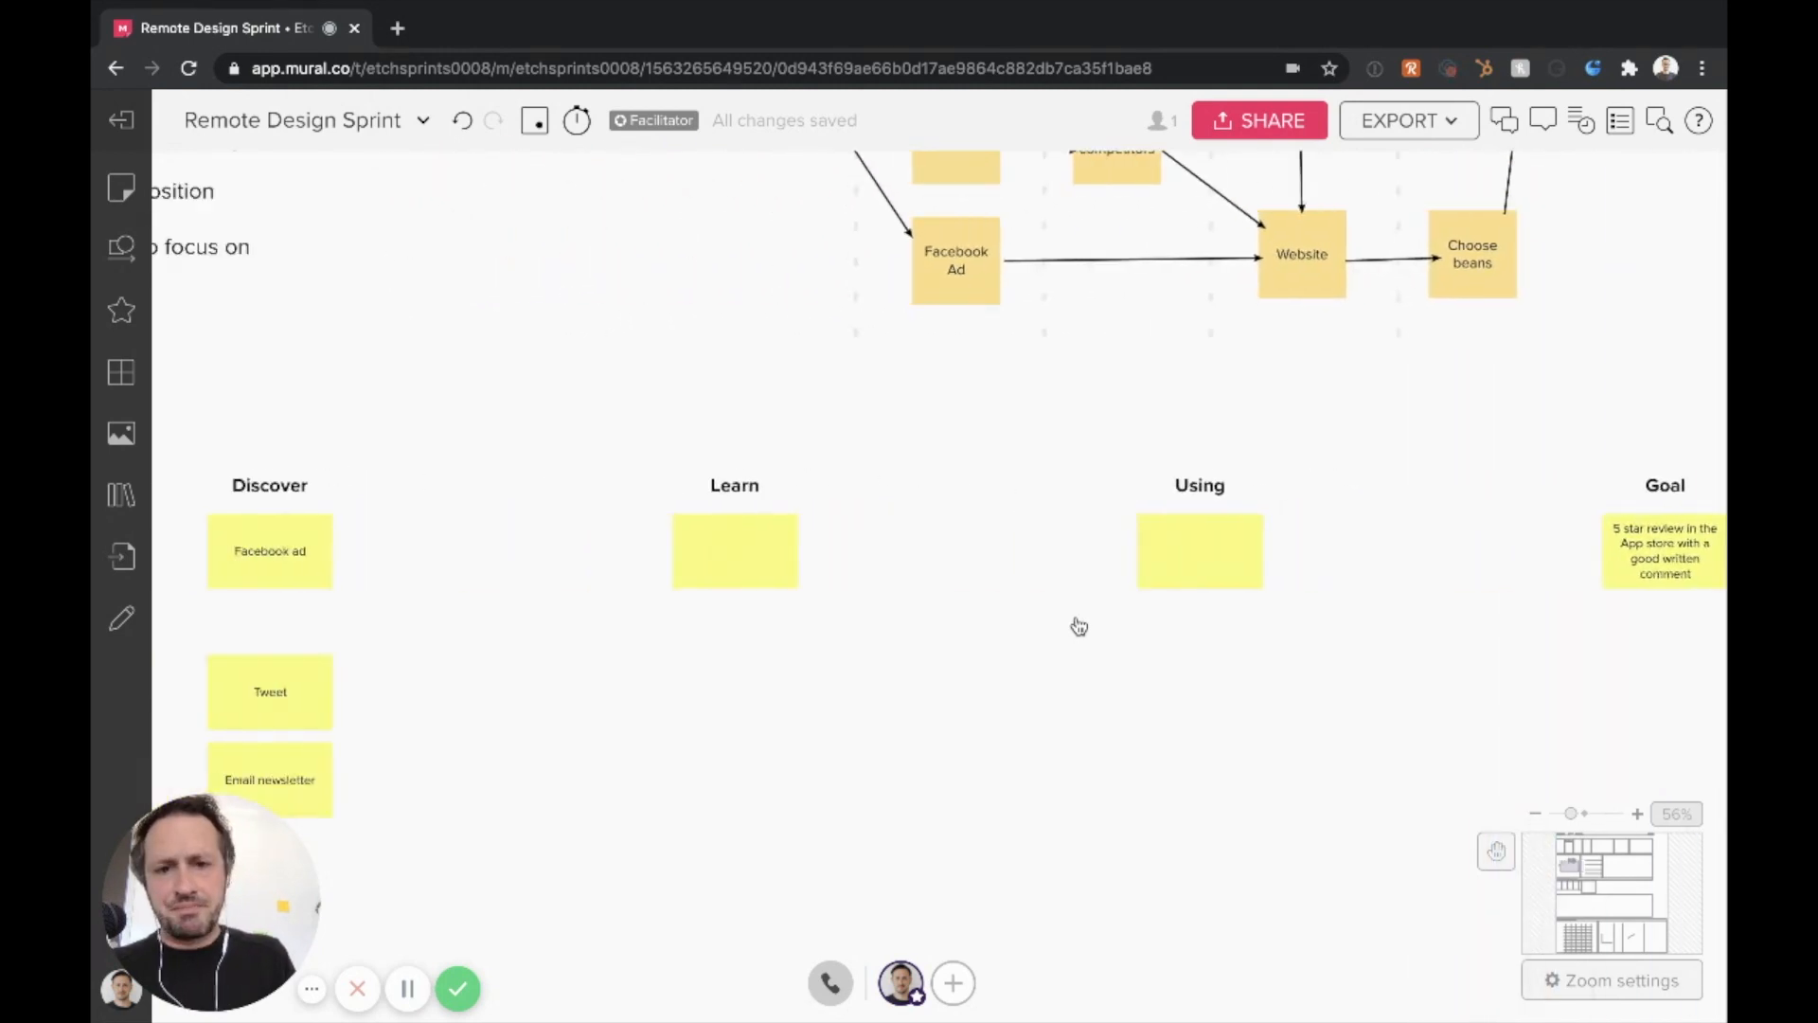
pyautogui.hscroll(-9, 1079, 627)
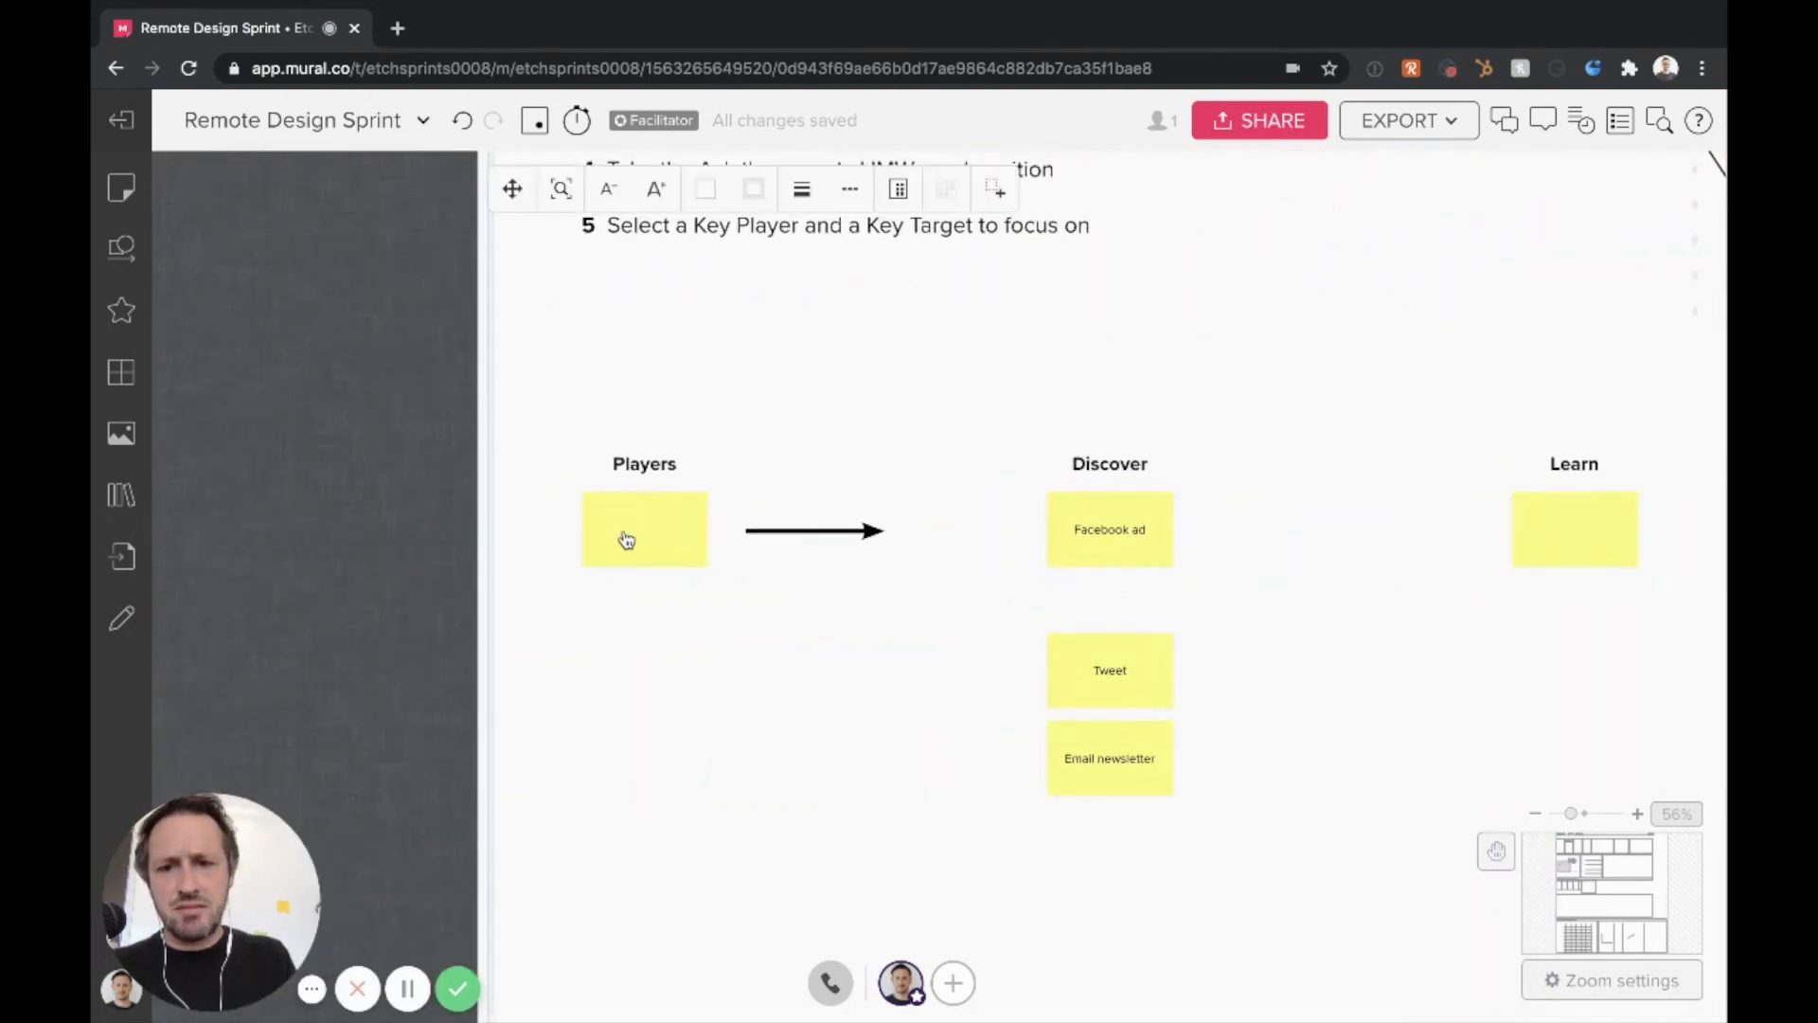
pyautogui.doubleClick(626, 539)
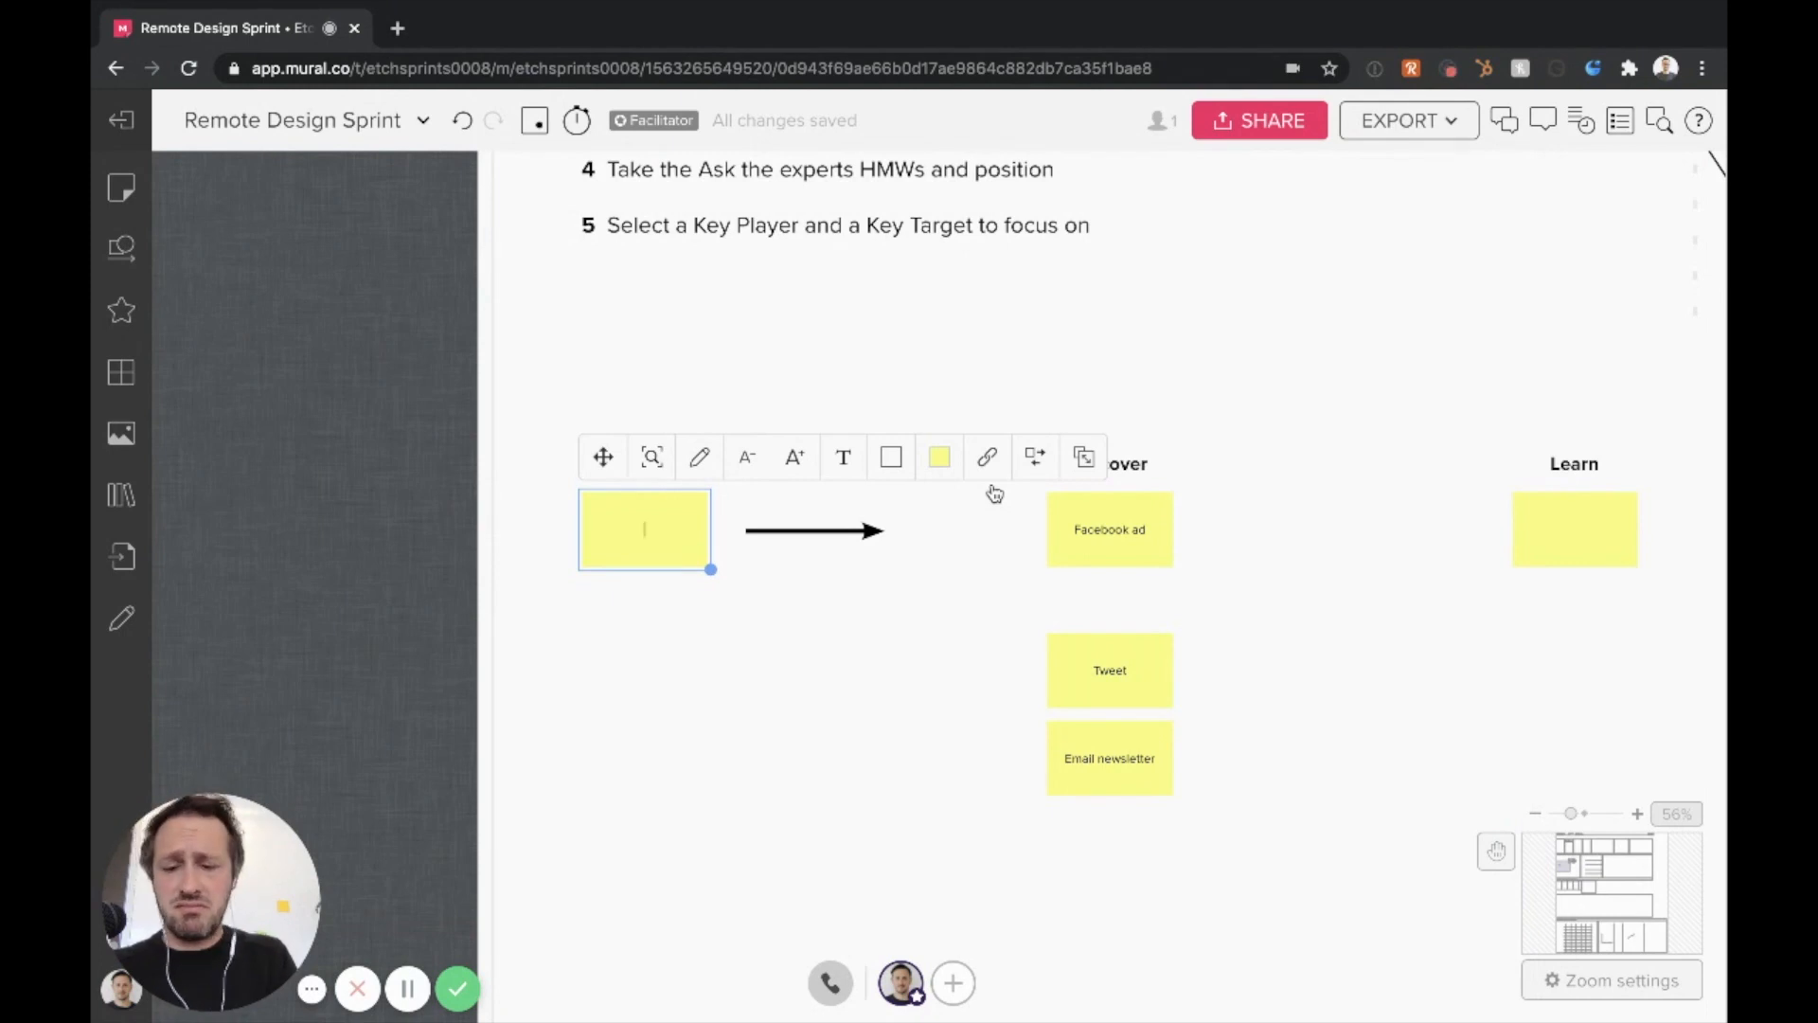
pyautogui.write('New customers')
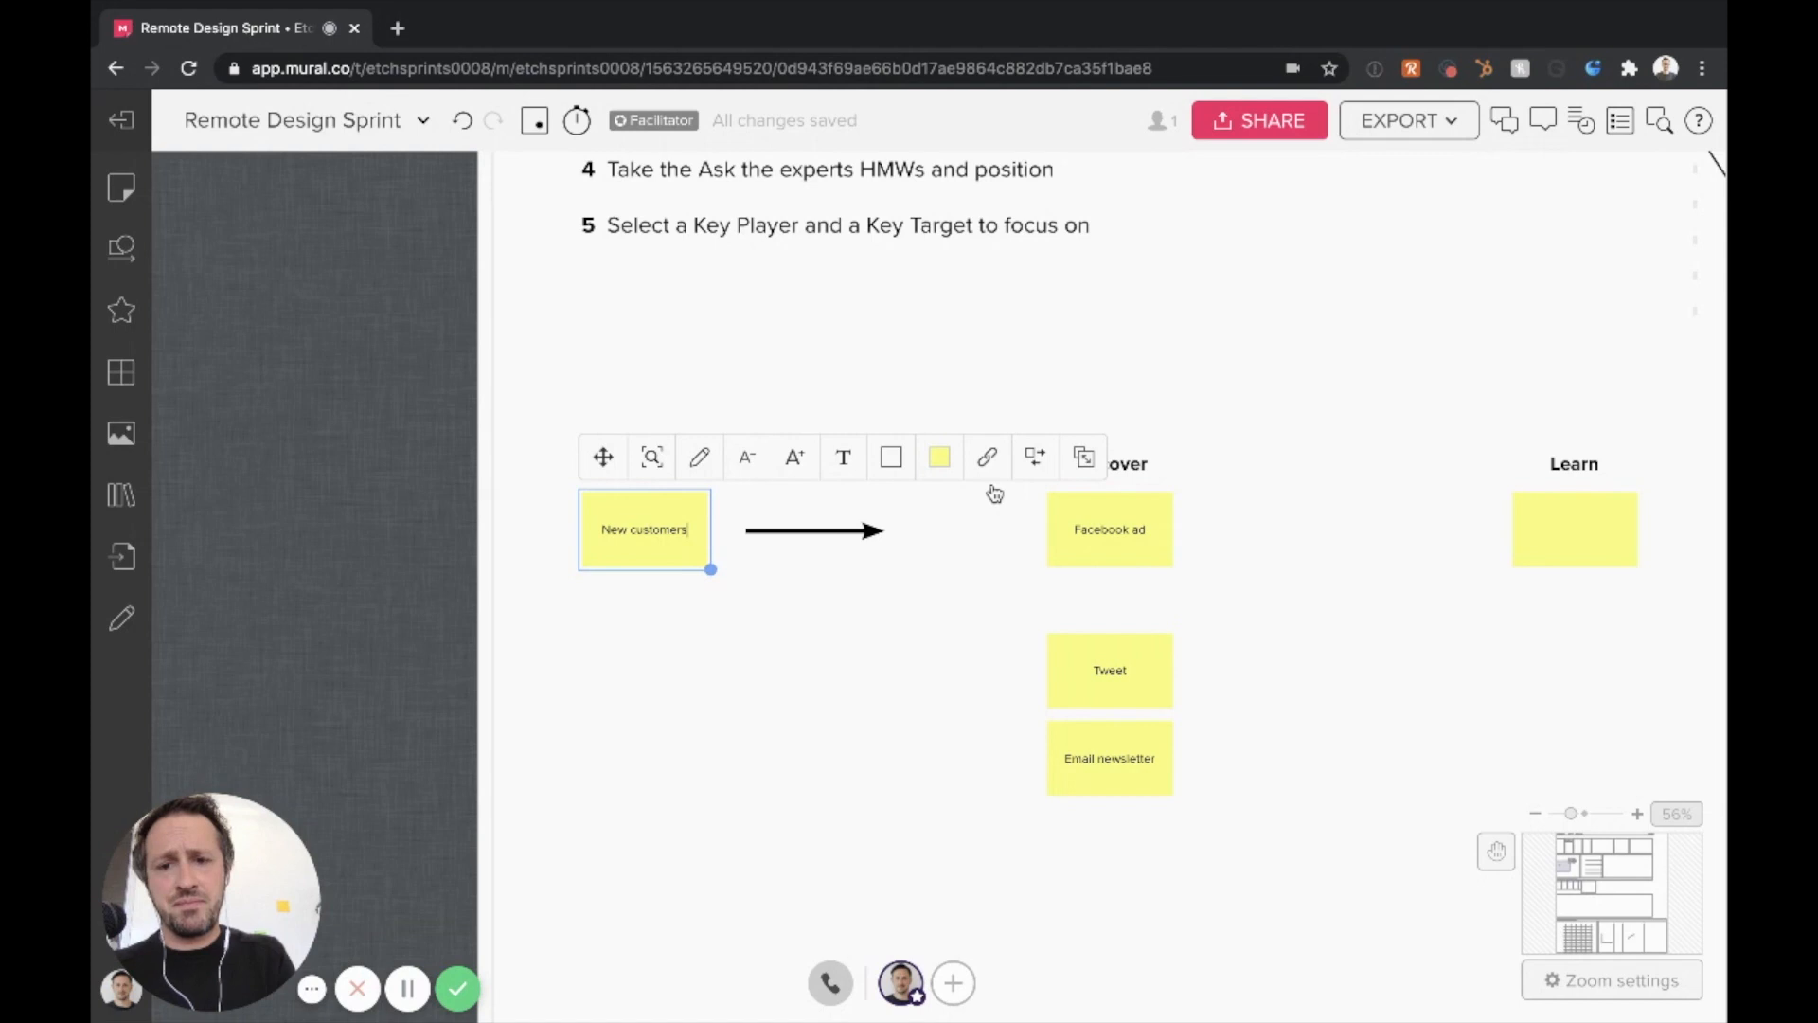
pyautogui.click(689, 653)
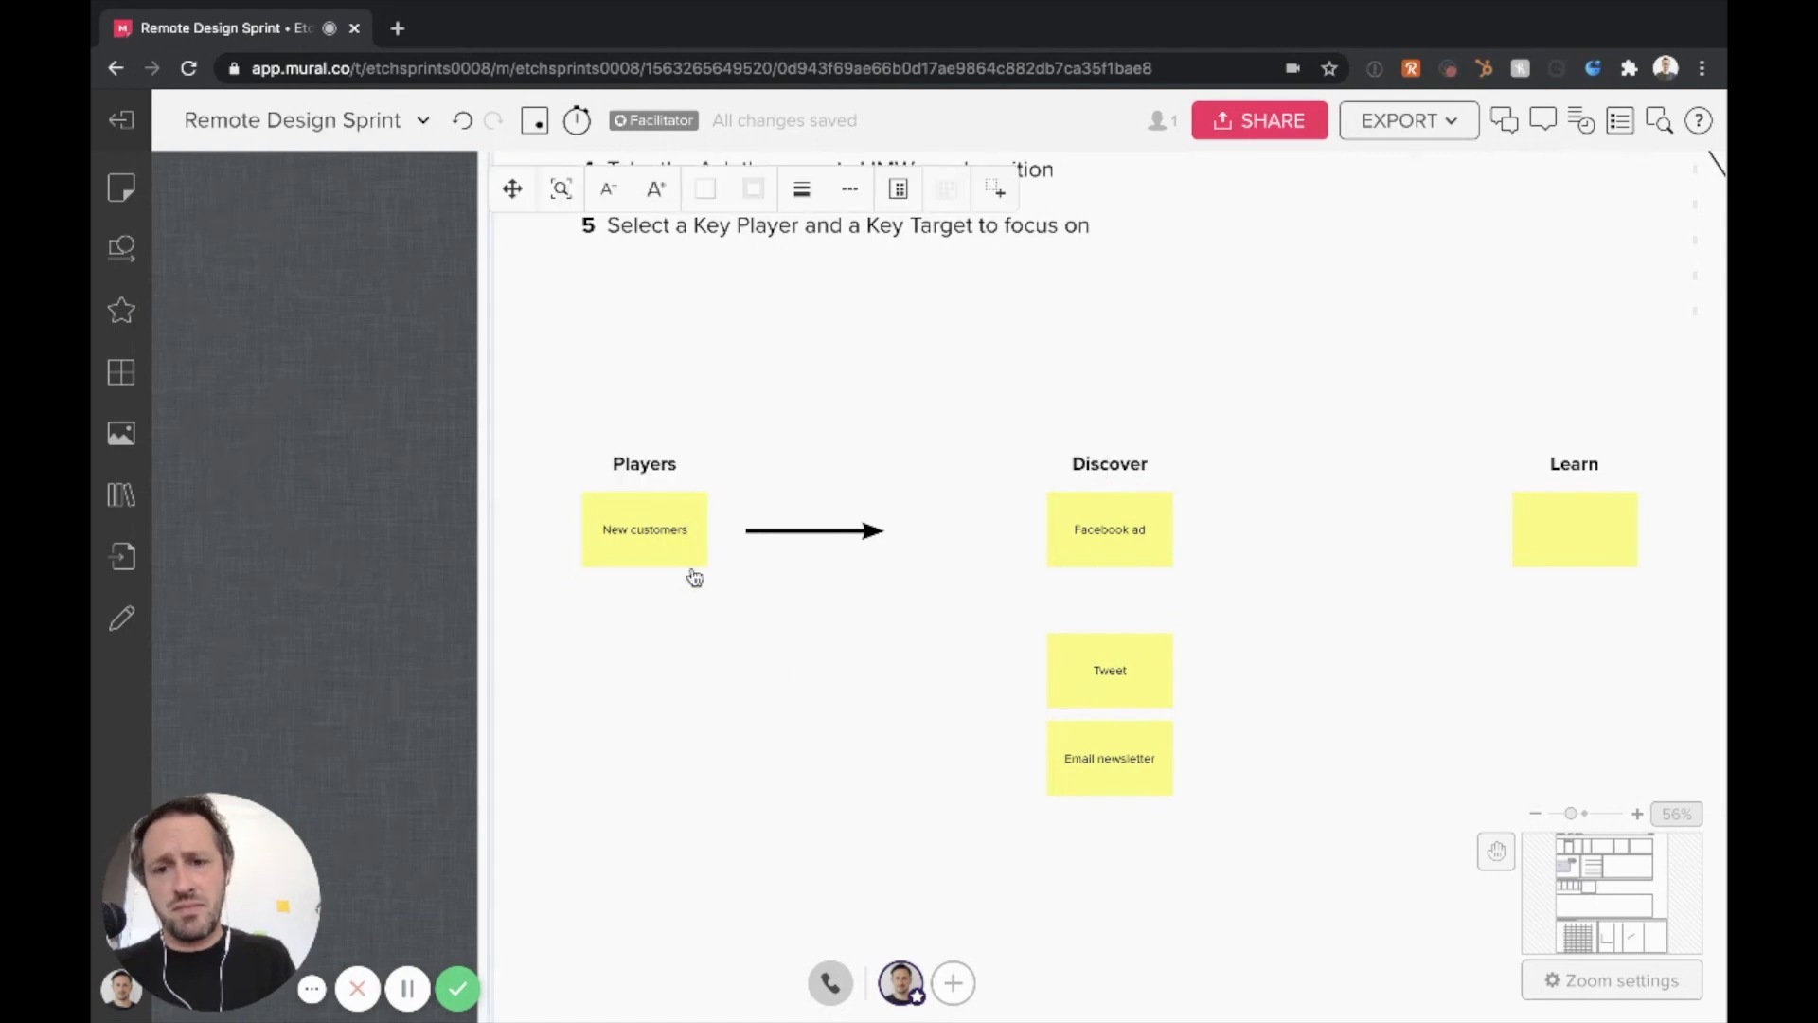
pyautogui.click(871, 534)
pyautogui.moveTo(740, 534); pyautogui.dragTo(727, 531)
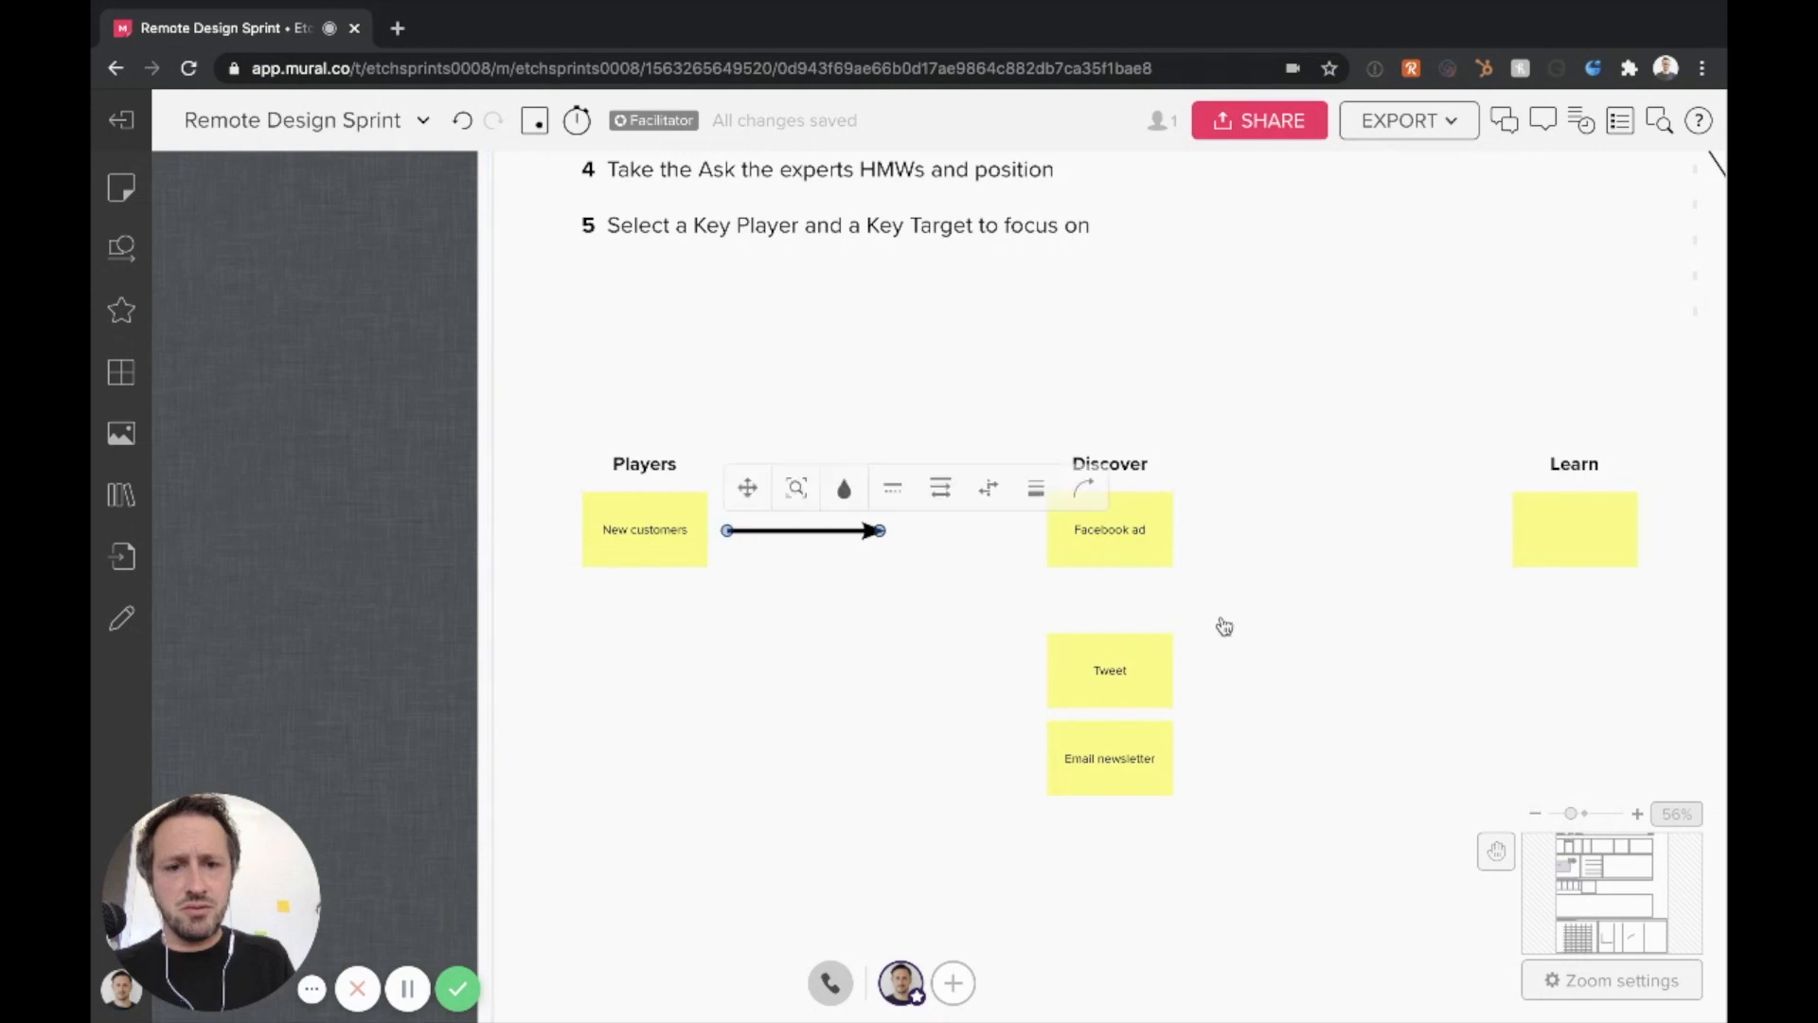
# Replace the text of the first Discover note with "Instagram ad in their story feed"
pyautogui.click(1124, 542)
pyautogui.click(1097, 535)
pyautogui.write('Insta')
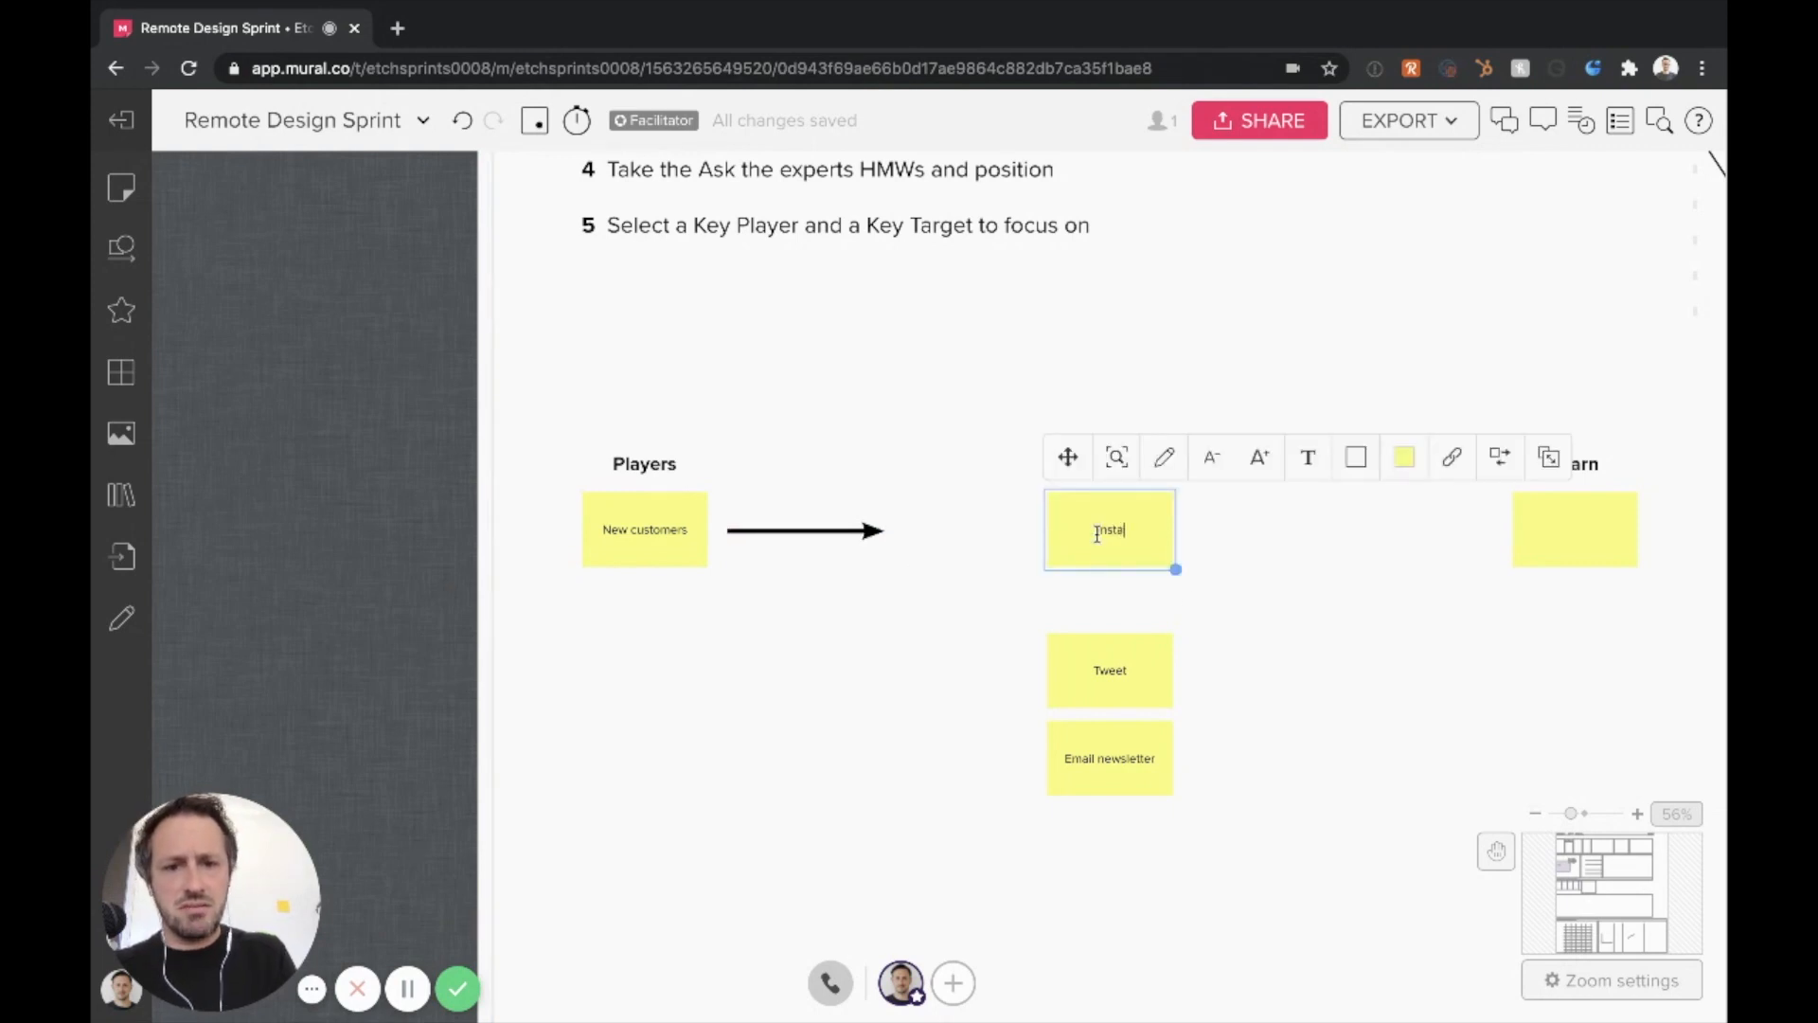
pyautogui.write('gram ad')
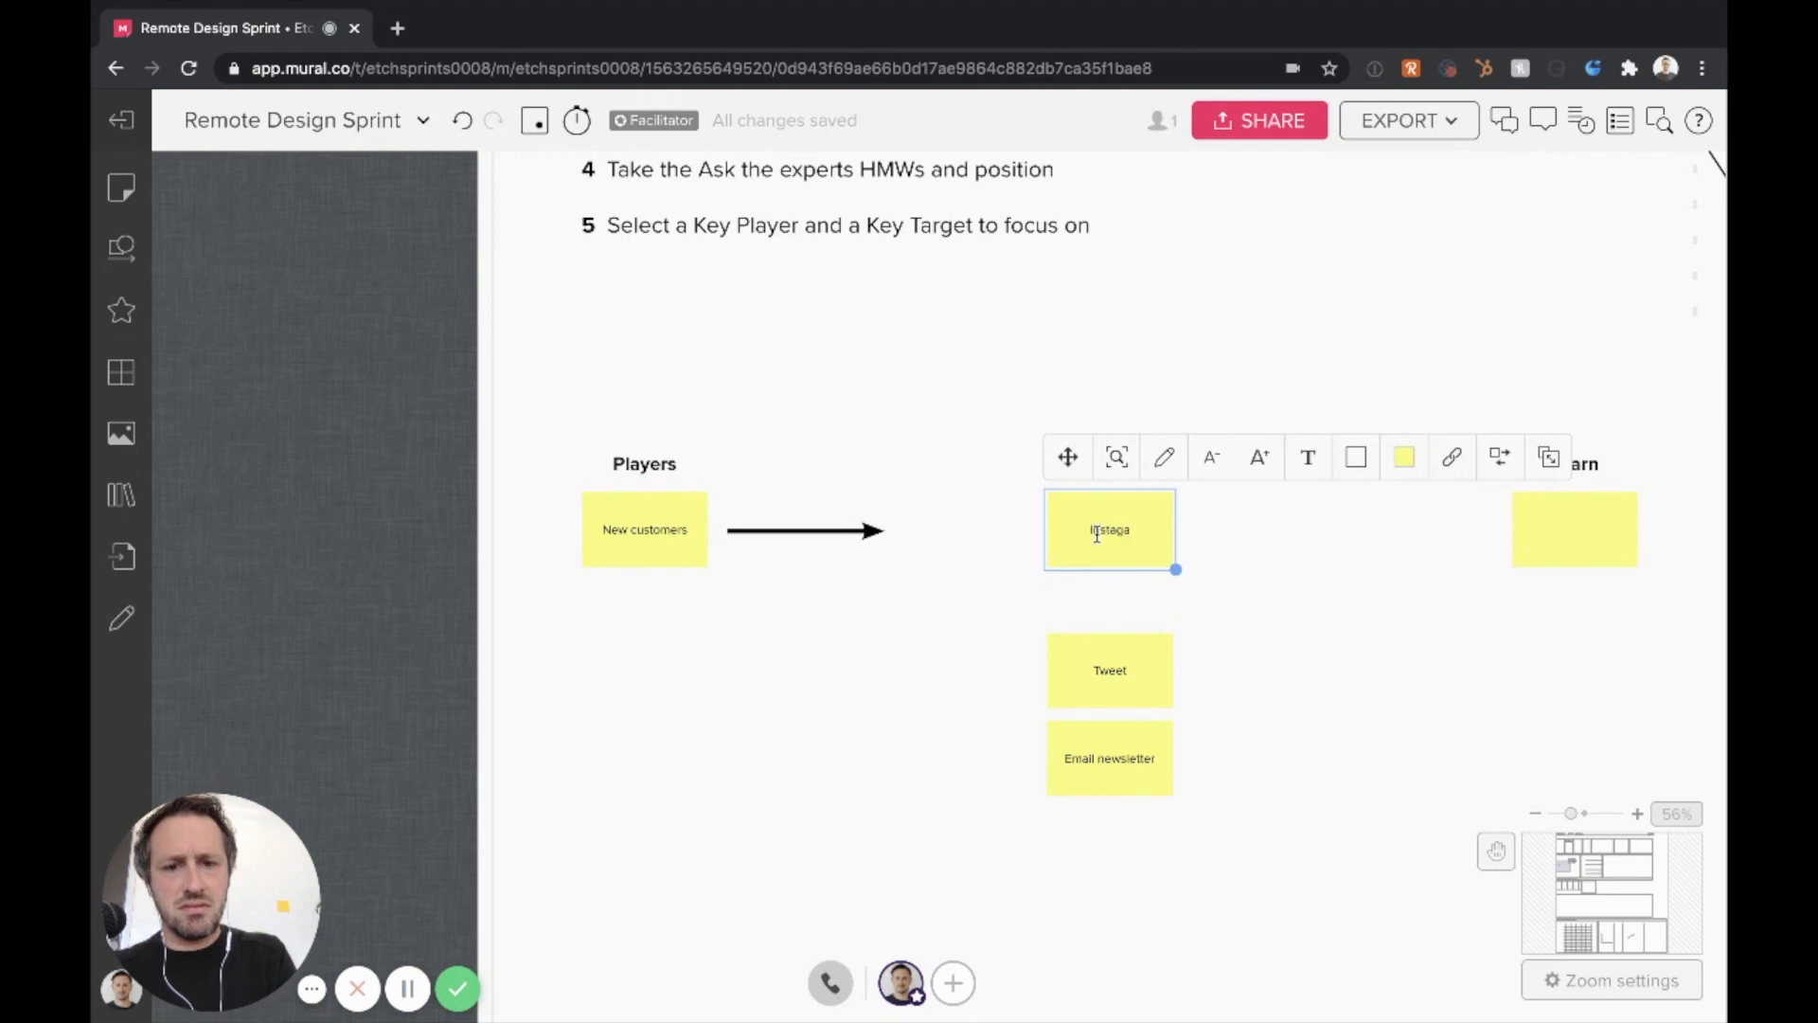
pyautogui.write(' in th')
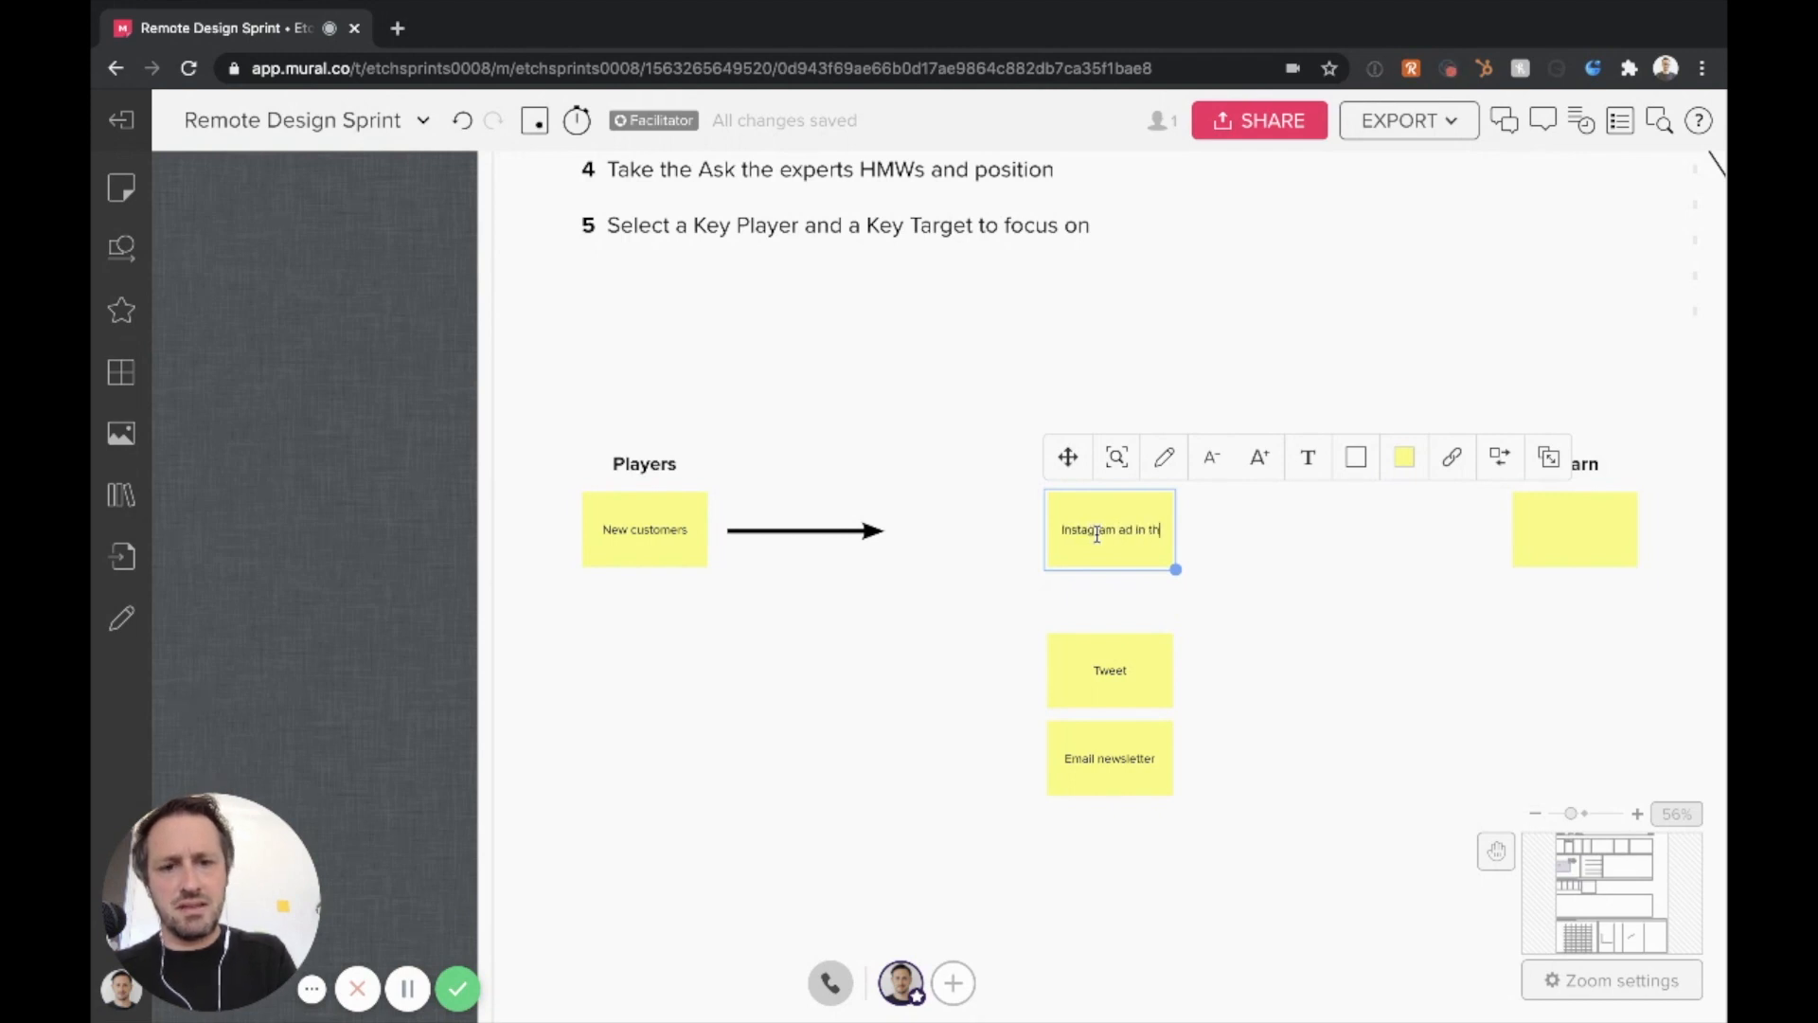
pyautogui.write('eir story feed')
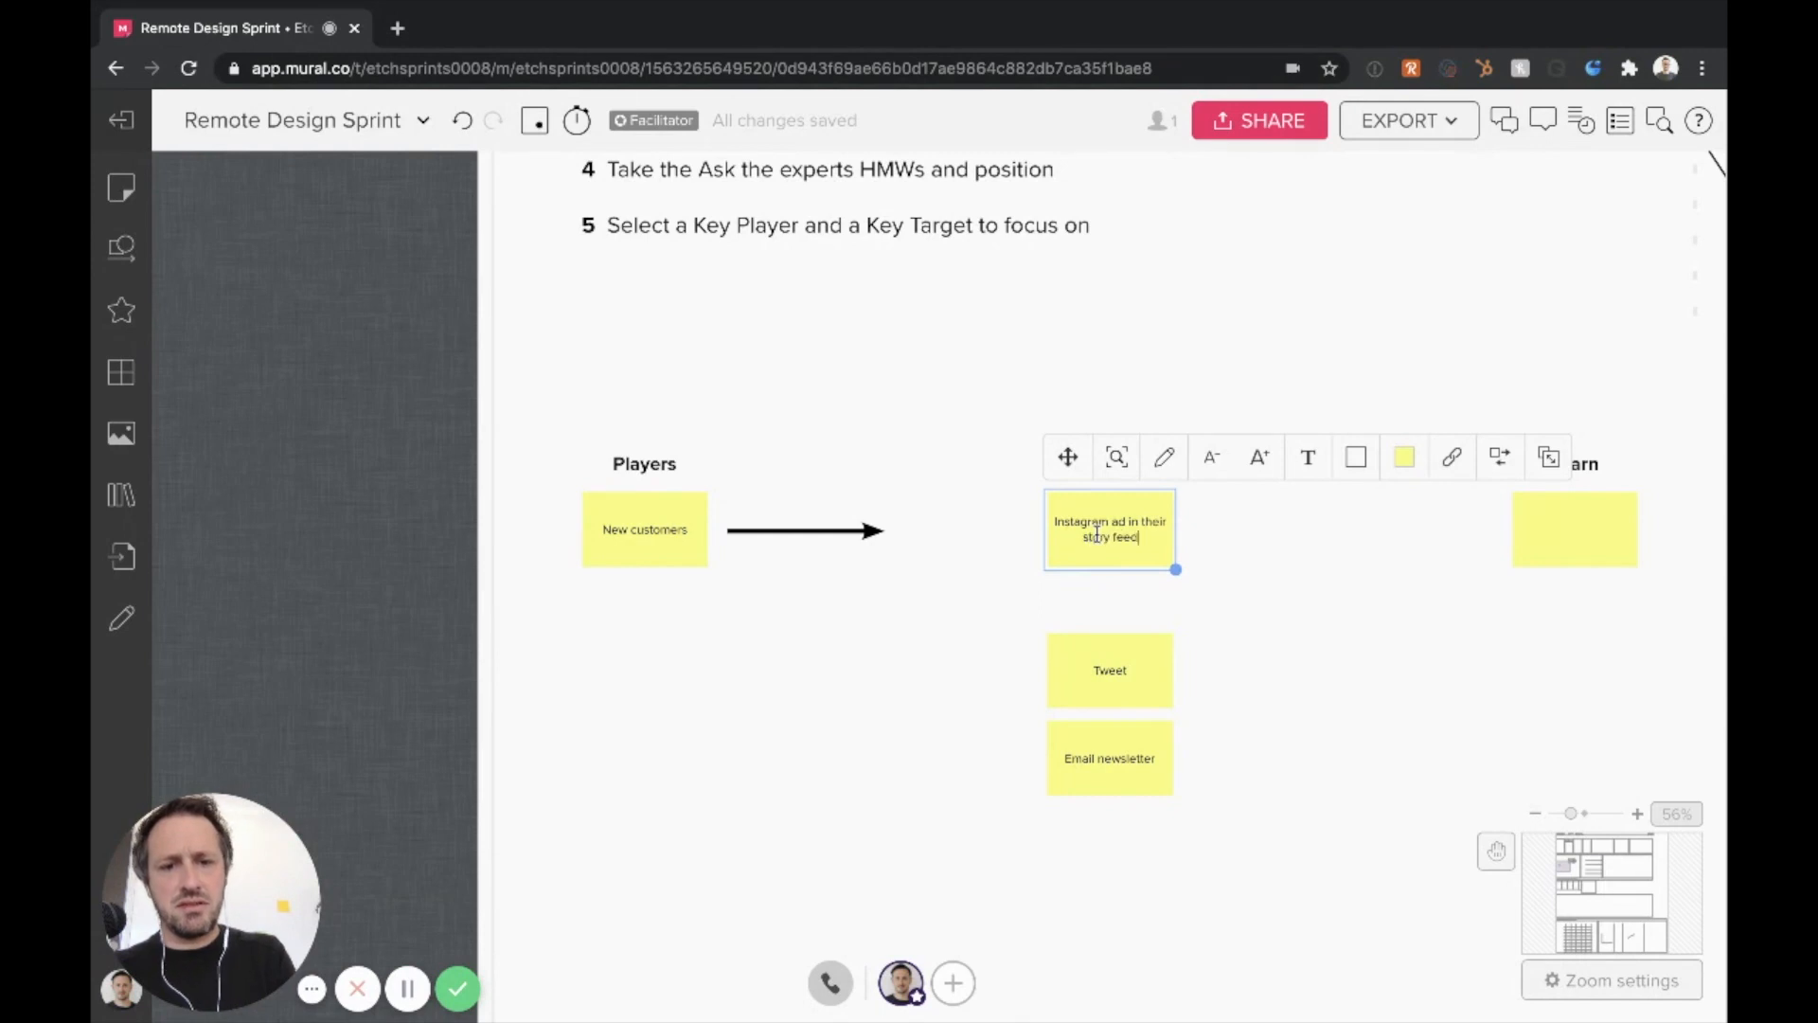
pyautogui.click(967, 619)
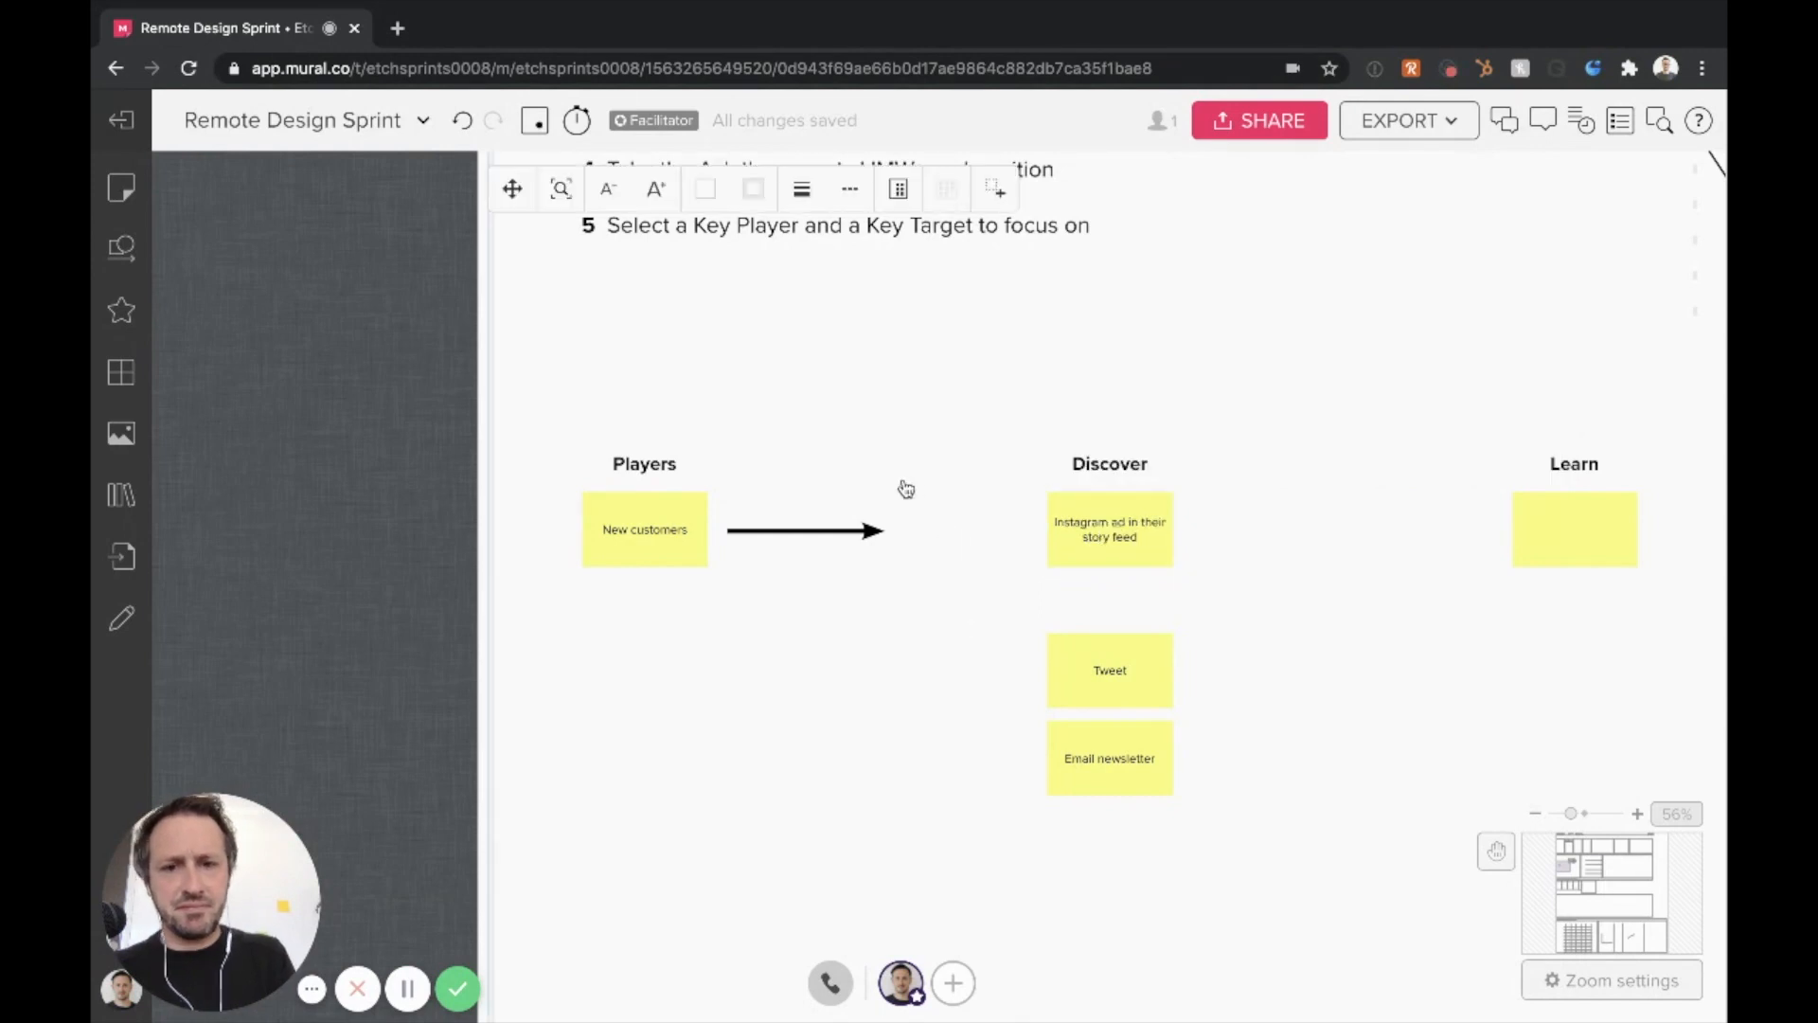
# Extend the arrow from the Players note to the Instagram note and place a copy between the Discover and Learn notes
pyautogui.moveTo(879, 530); pyautogui.dragTo(1026, 533)
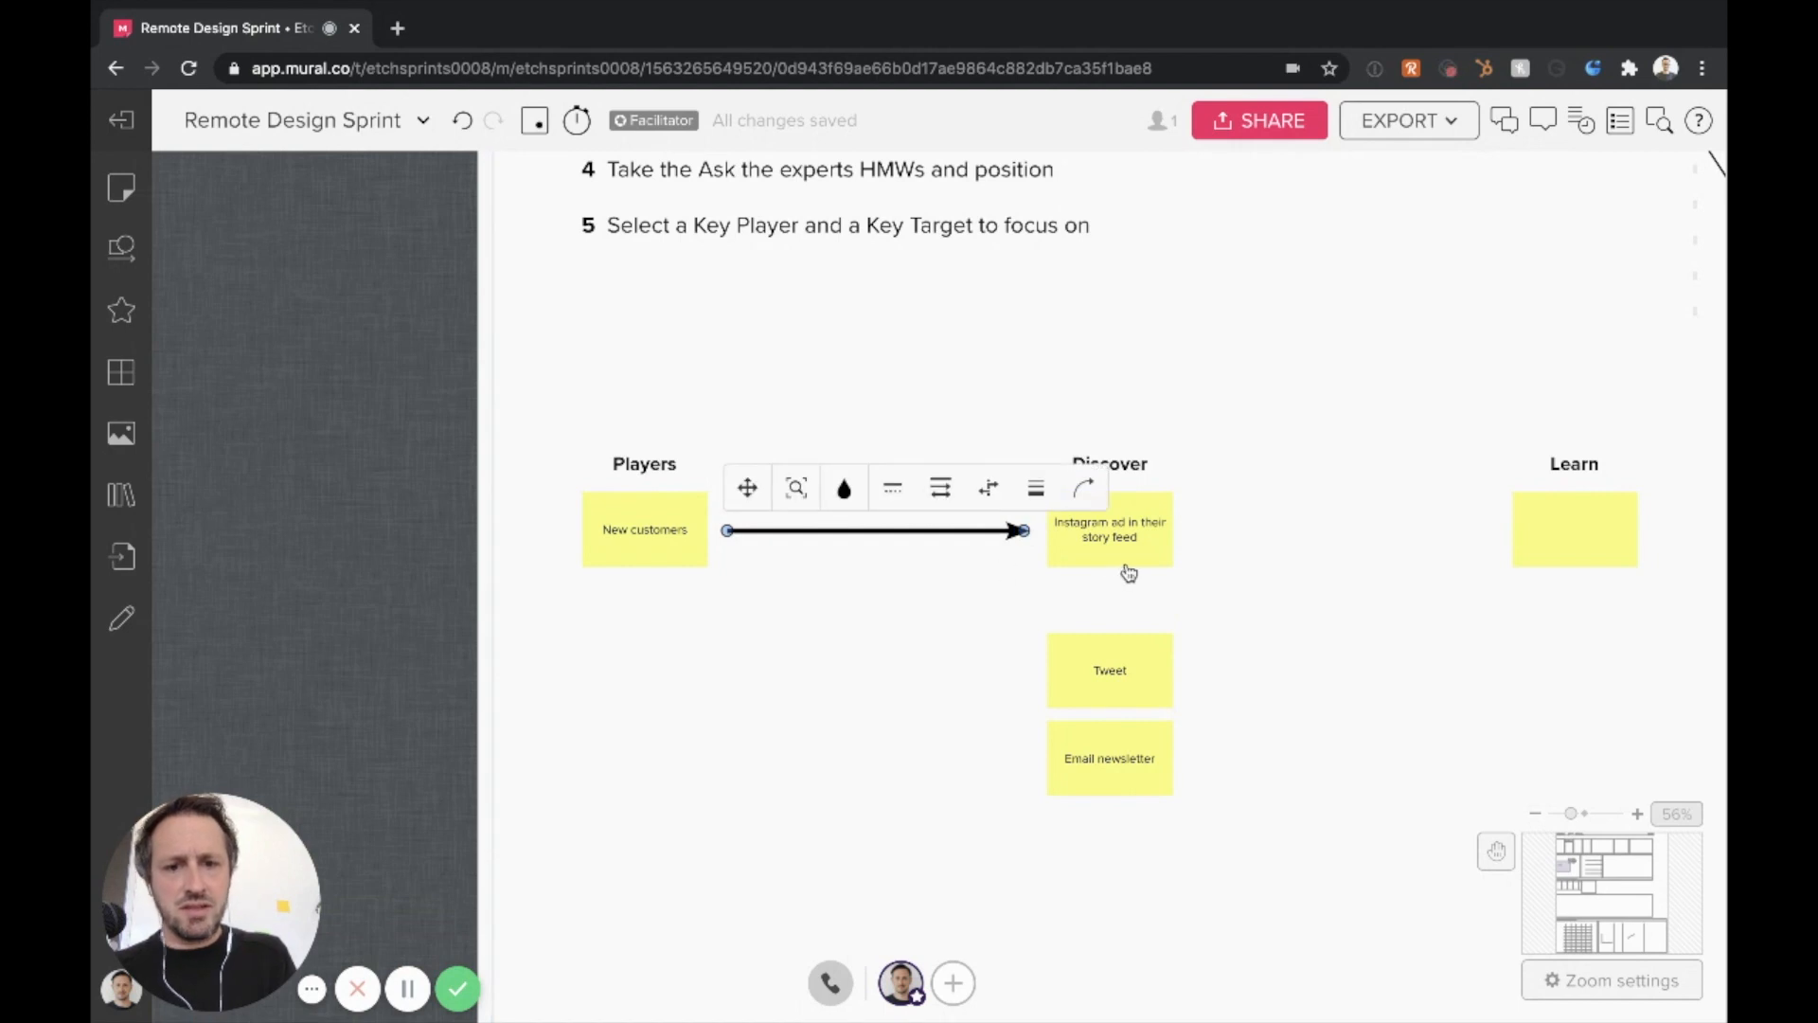
pyautogui.hotkey('ctrl', 'v')
pyautogui.moveTo(1005, 540); pyautogui.dragTo(1278, 533)
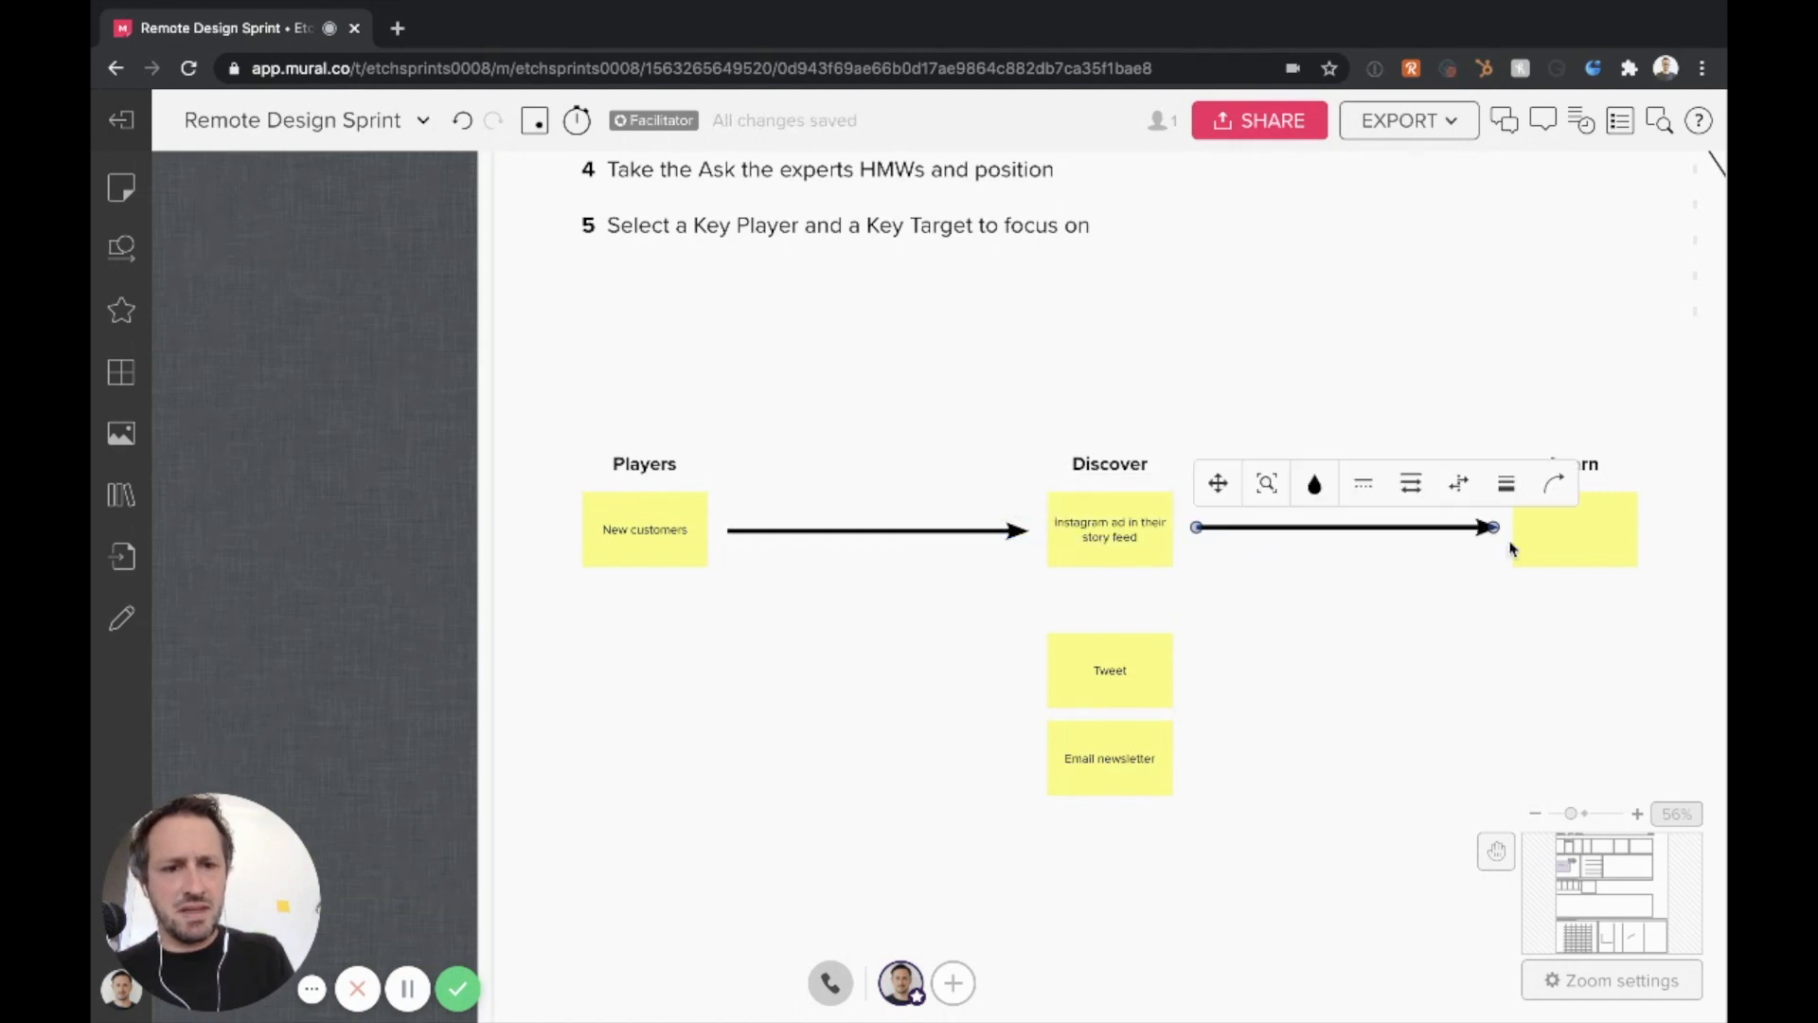
pyautogui.doubleClick(1574, 532)
pyautogui.write('Click on the')
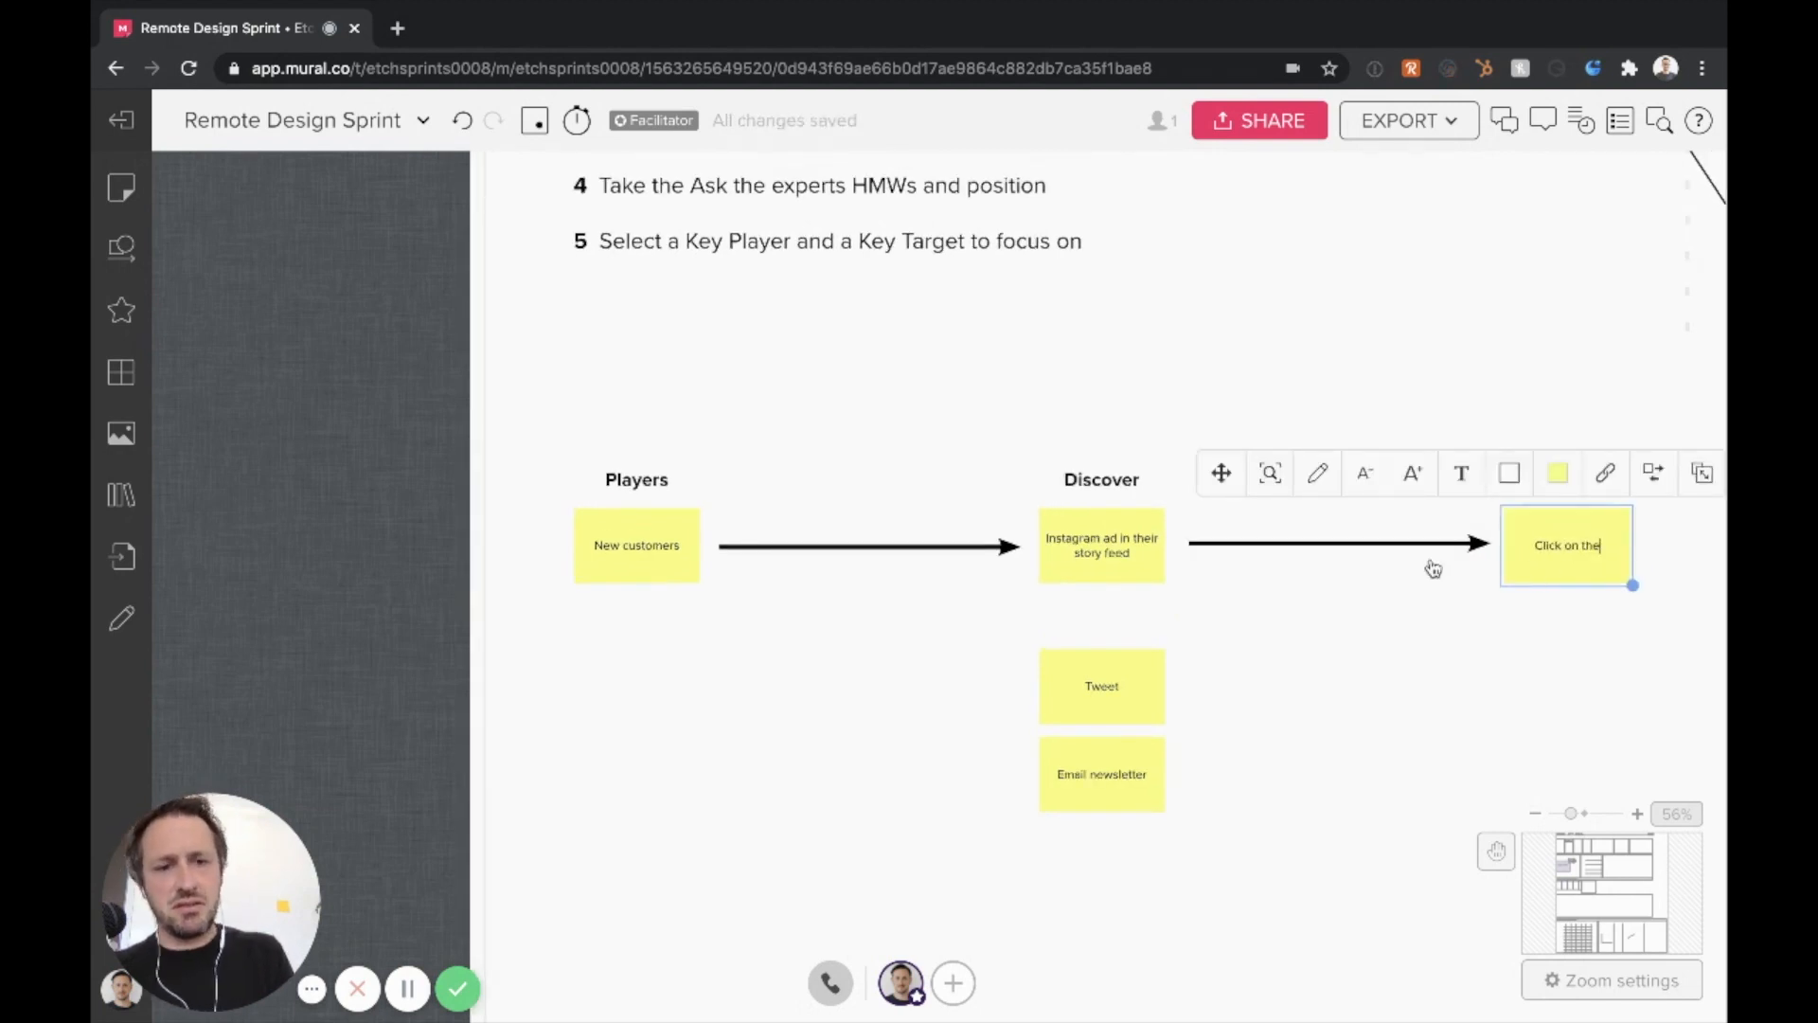
pyautogui.press('Escape')
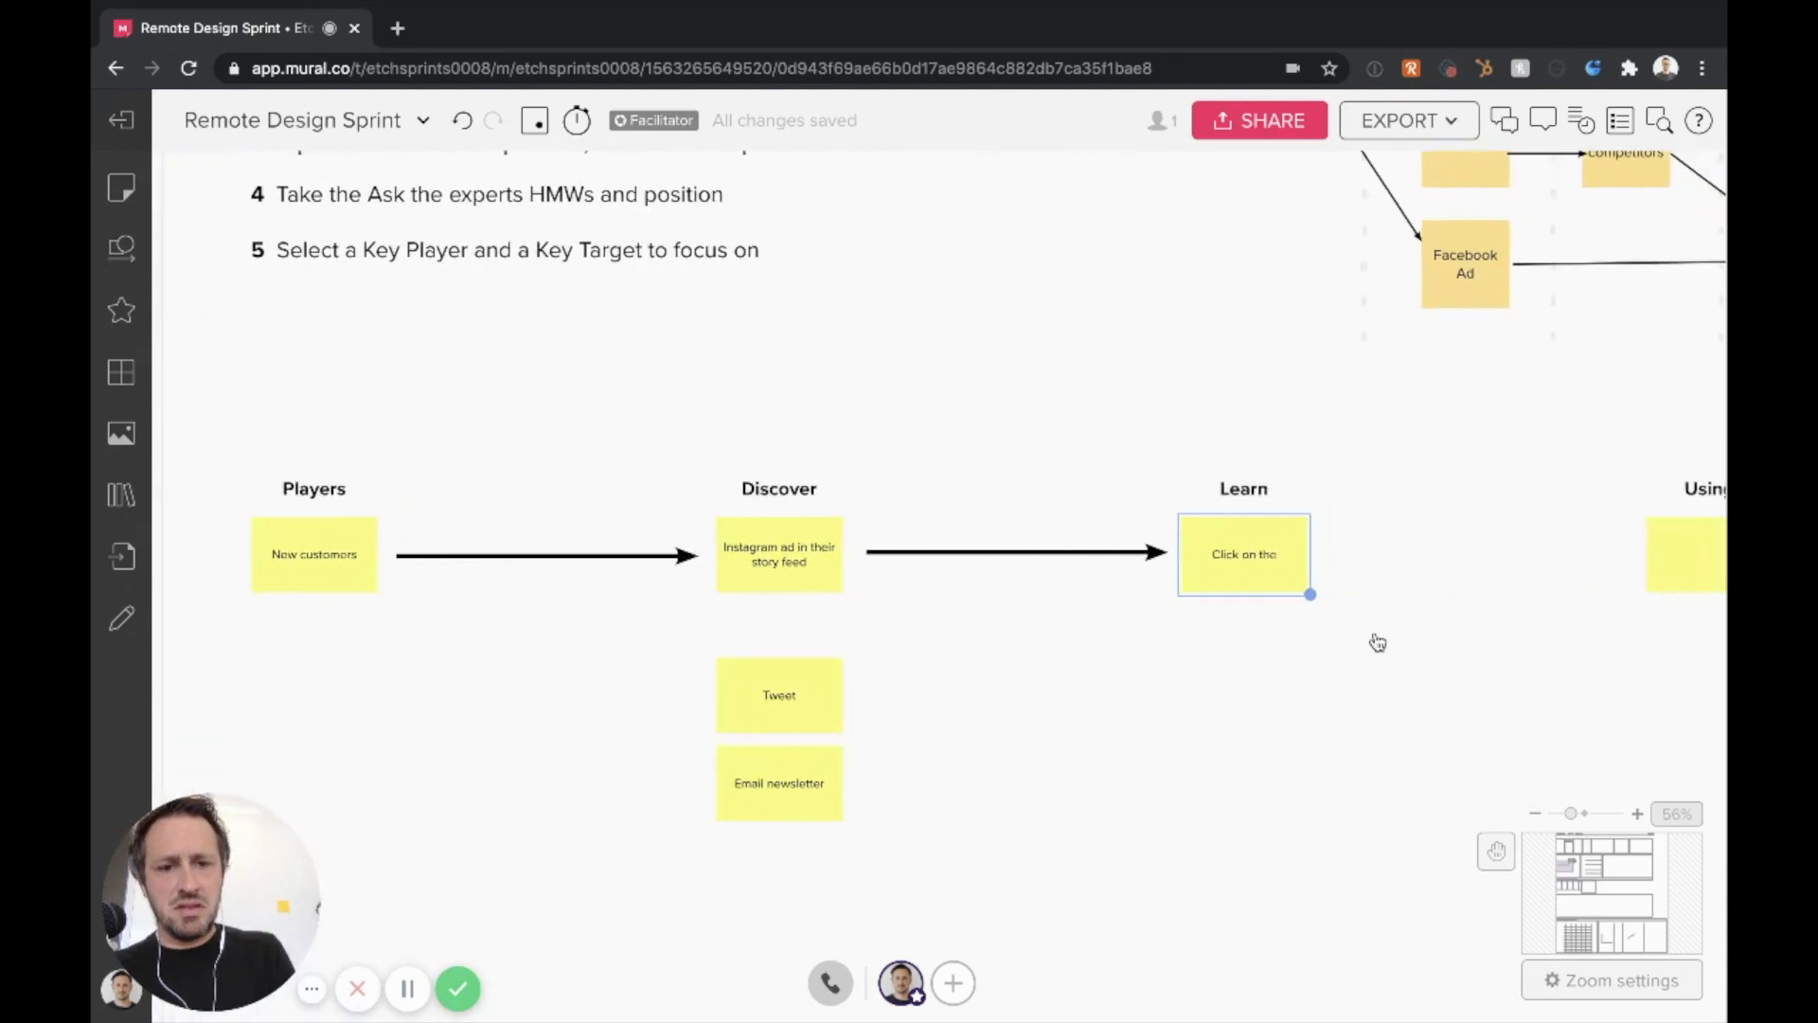
# Replace the Learn note's text with "Swipe up to the landing page"
pyautogui.hotkey('ctrl', 'a')
pyautogui.write('Swipe up to the landing page')
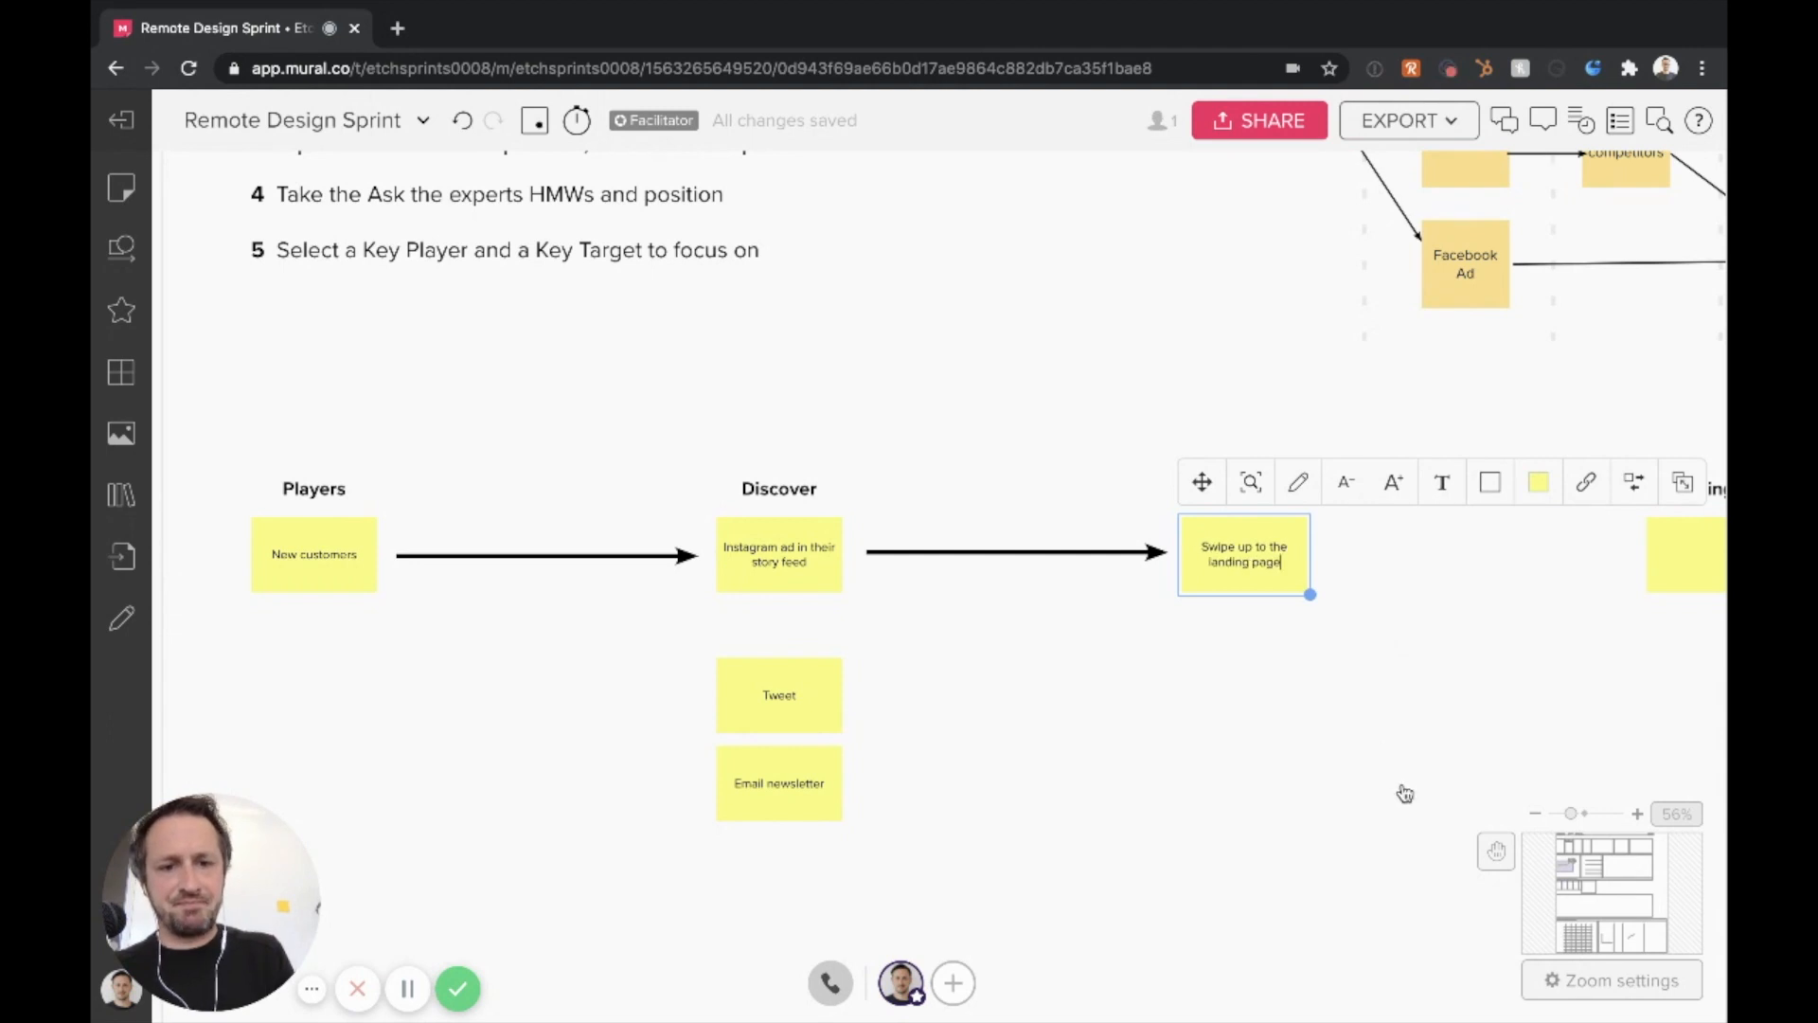
pyautogui.click(1252, 660)
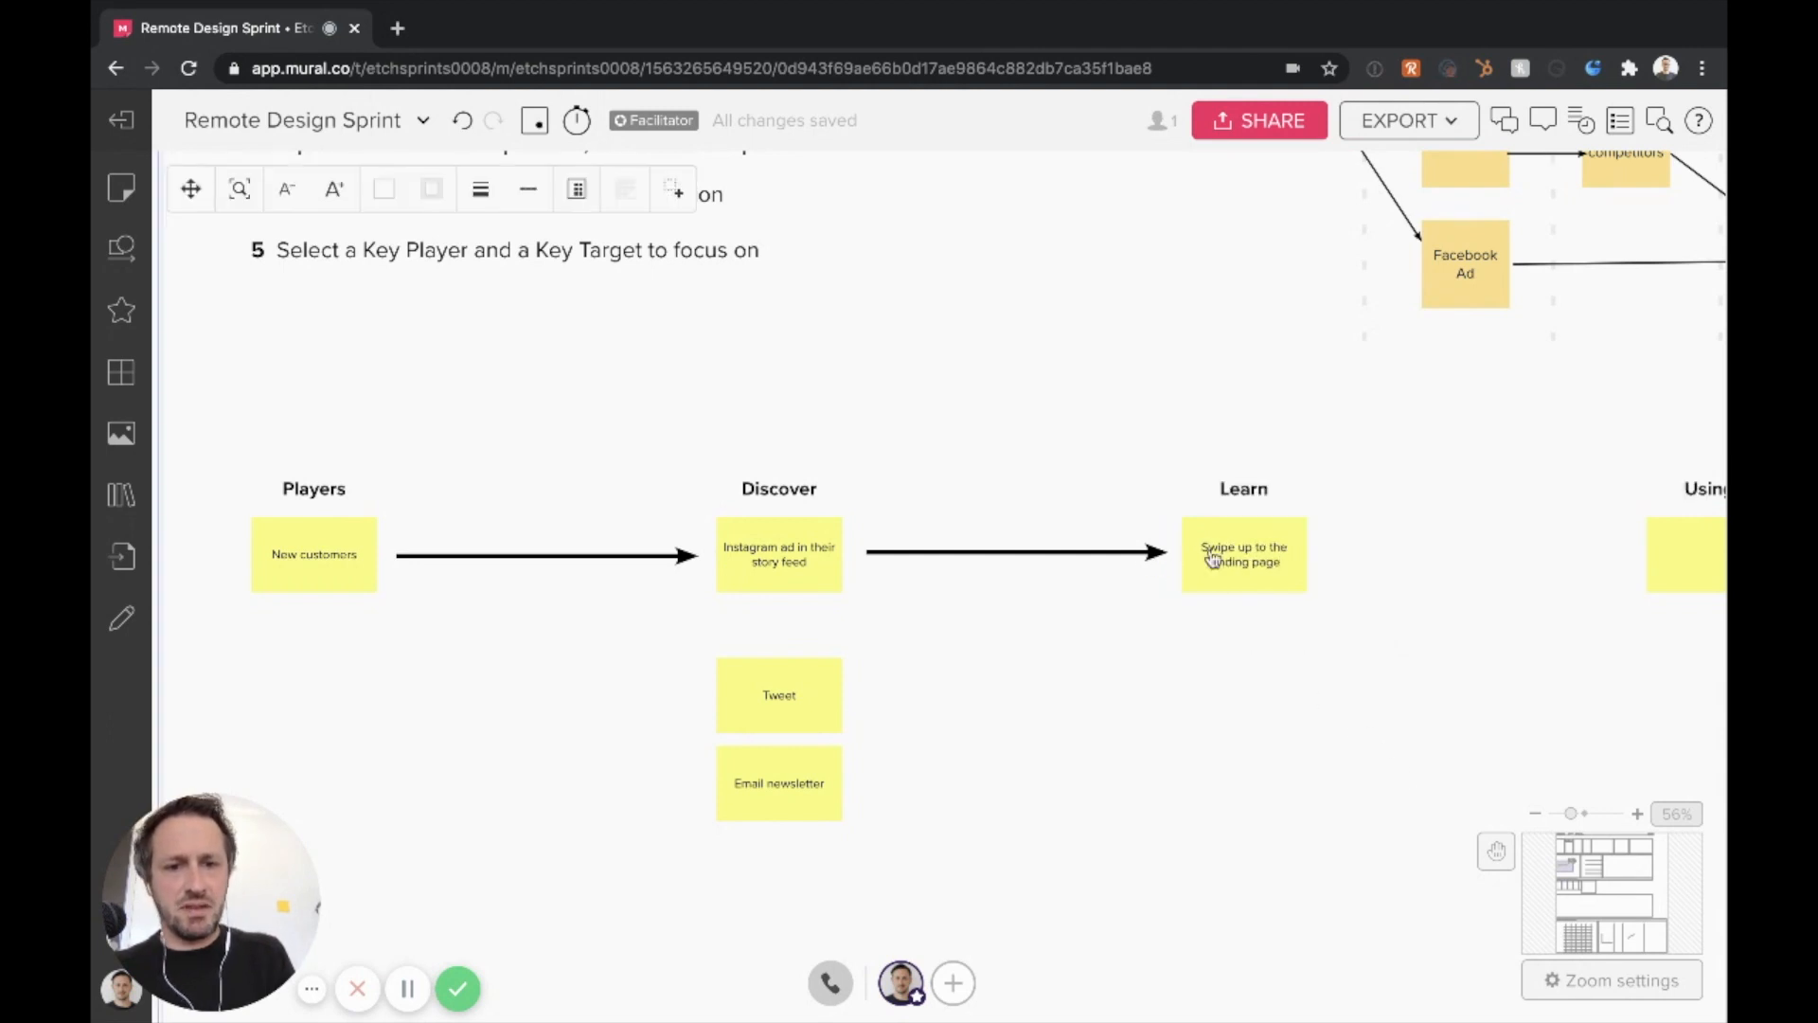
# Attach the second arrow's ends to the Instagram and landing page notes, and move the landing page note closer to Discover
pyautogui.click(1150, 554)
pyautogui.moveTo(1167, 556); pyautogui.dragTo(1181, 557)
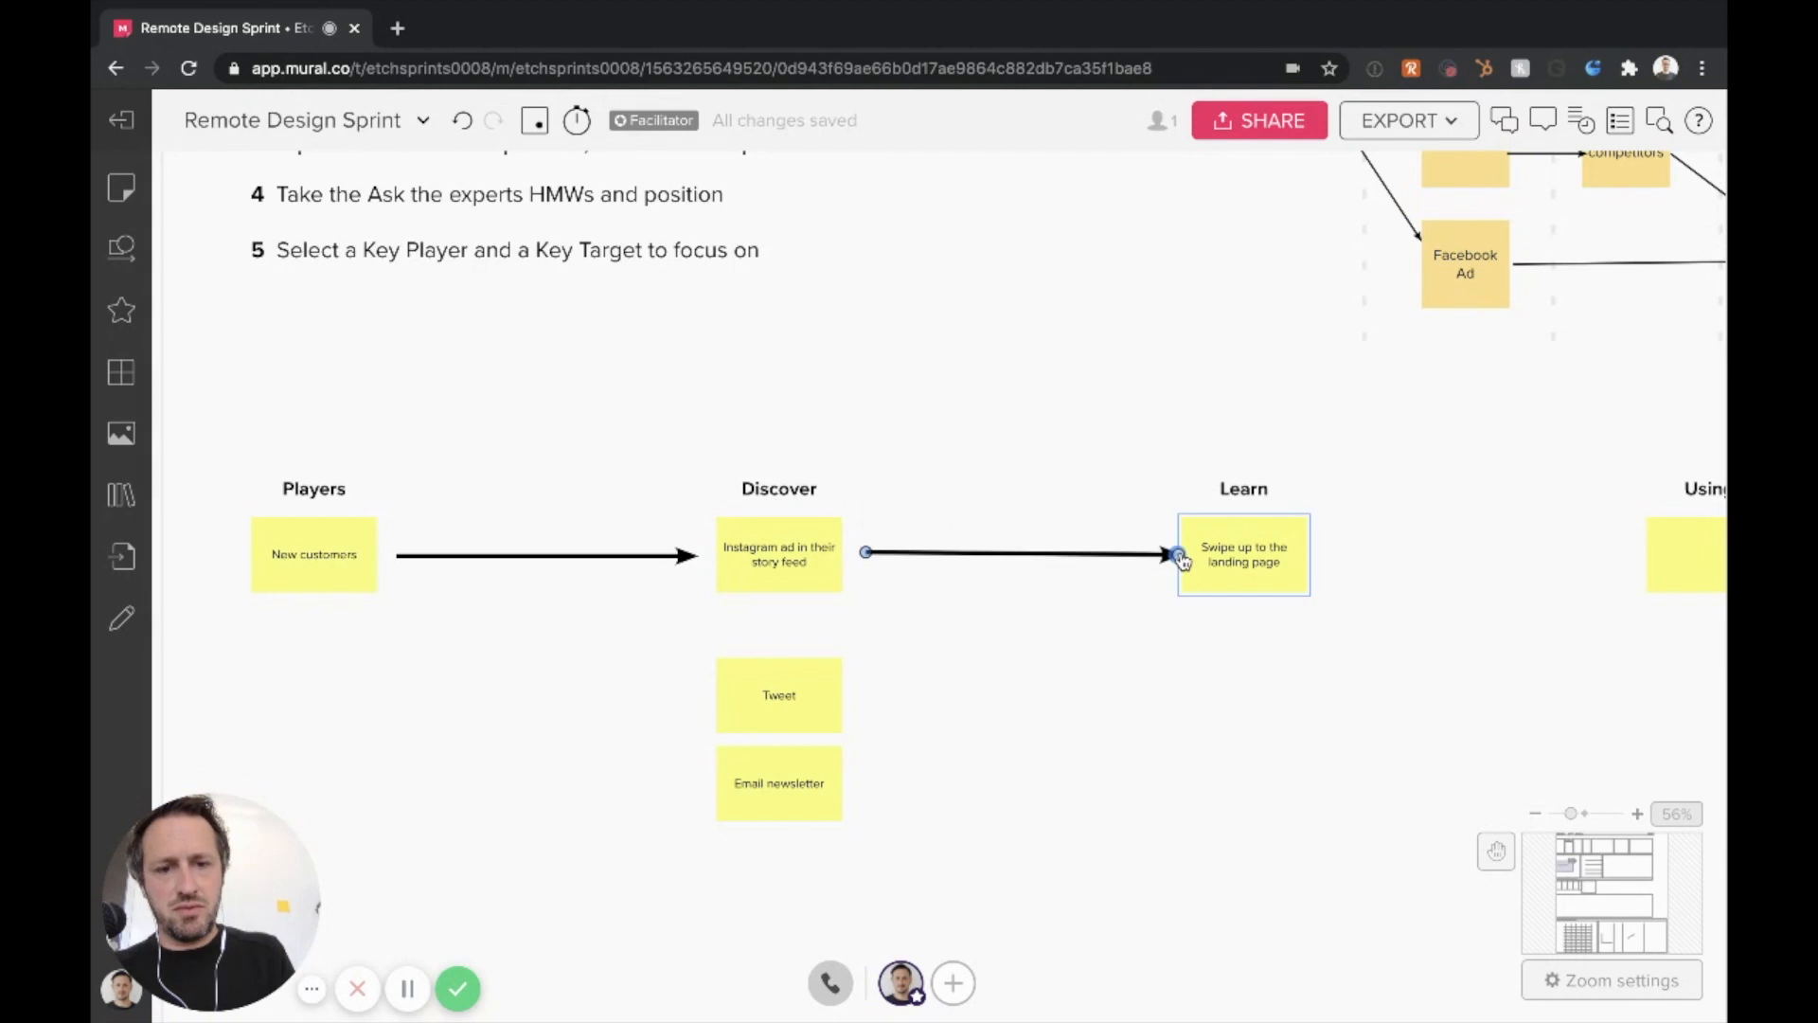
pyautogui.moveTo(857, 559); pyautogui.dragTo(849, 554)
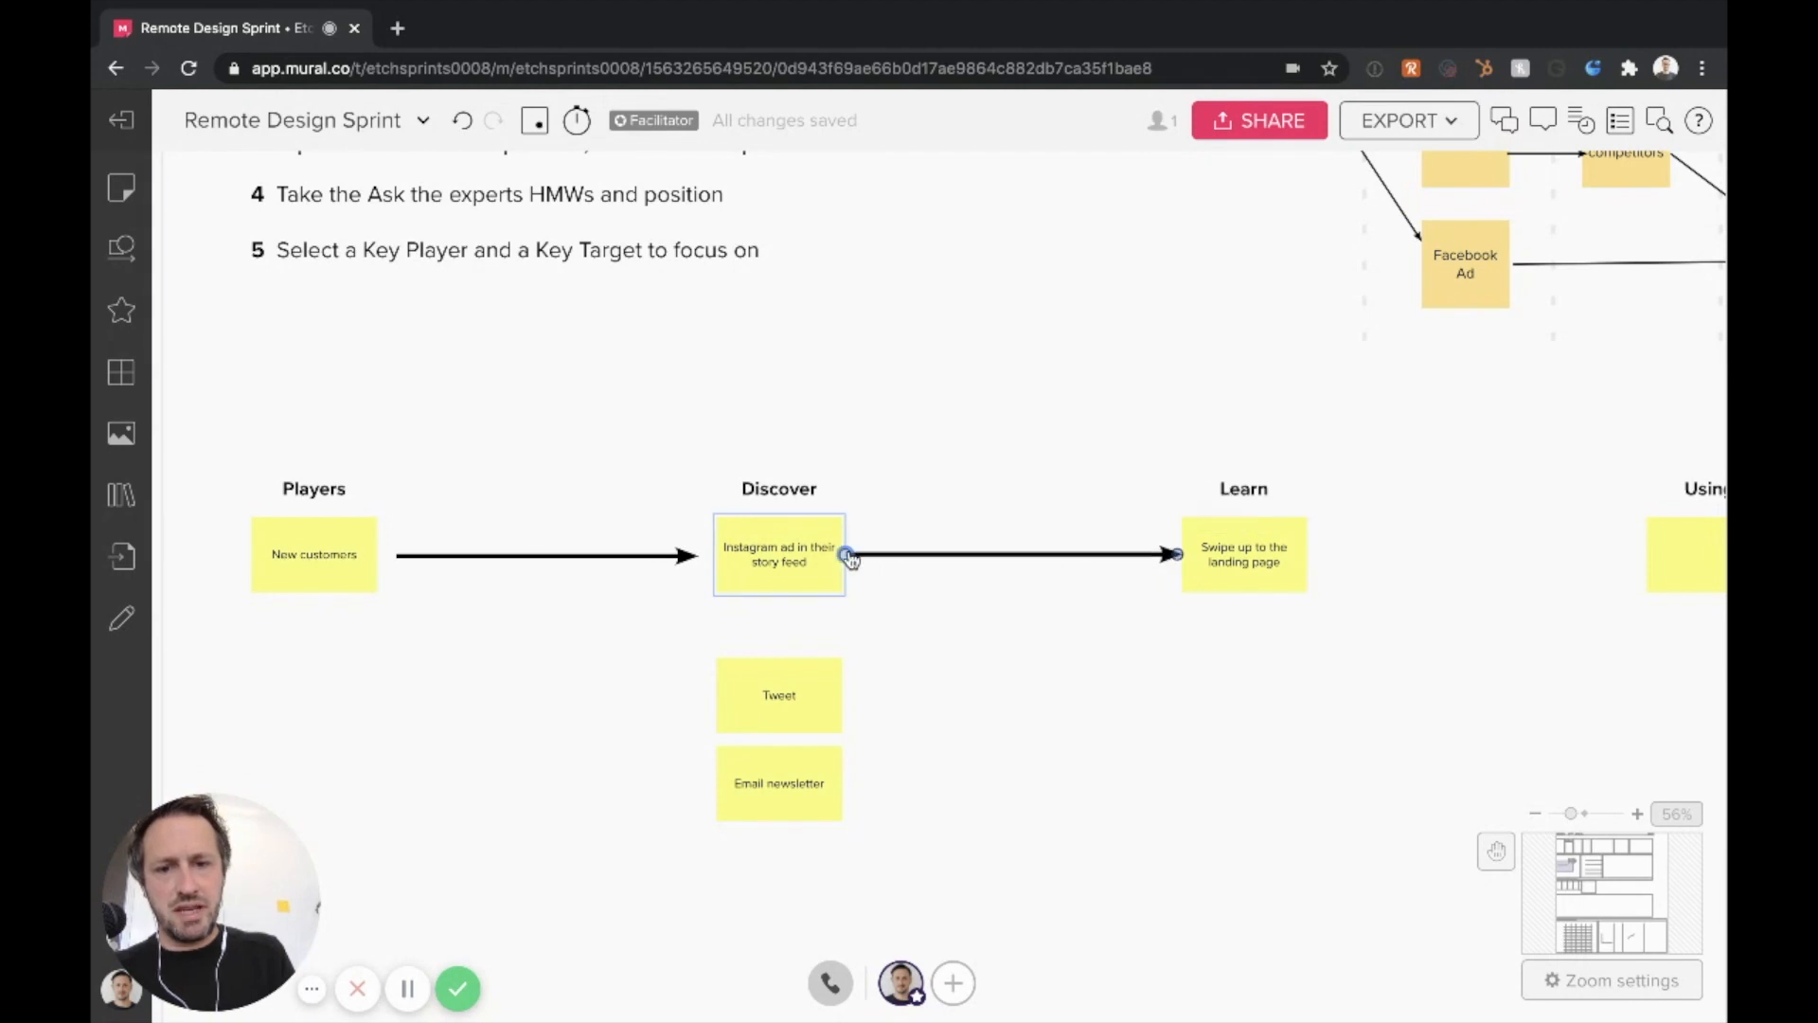
pyautogui.moveTo(1195, 562); pyautogui.dragTo(1075, 561)
# Add a sticky note reading "Click on App store button" just after the landing page note
pyautogui.doubleClick(1239, 565)
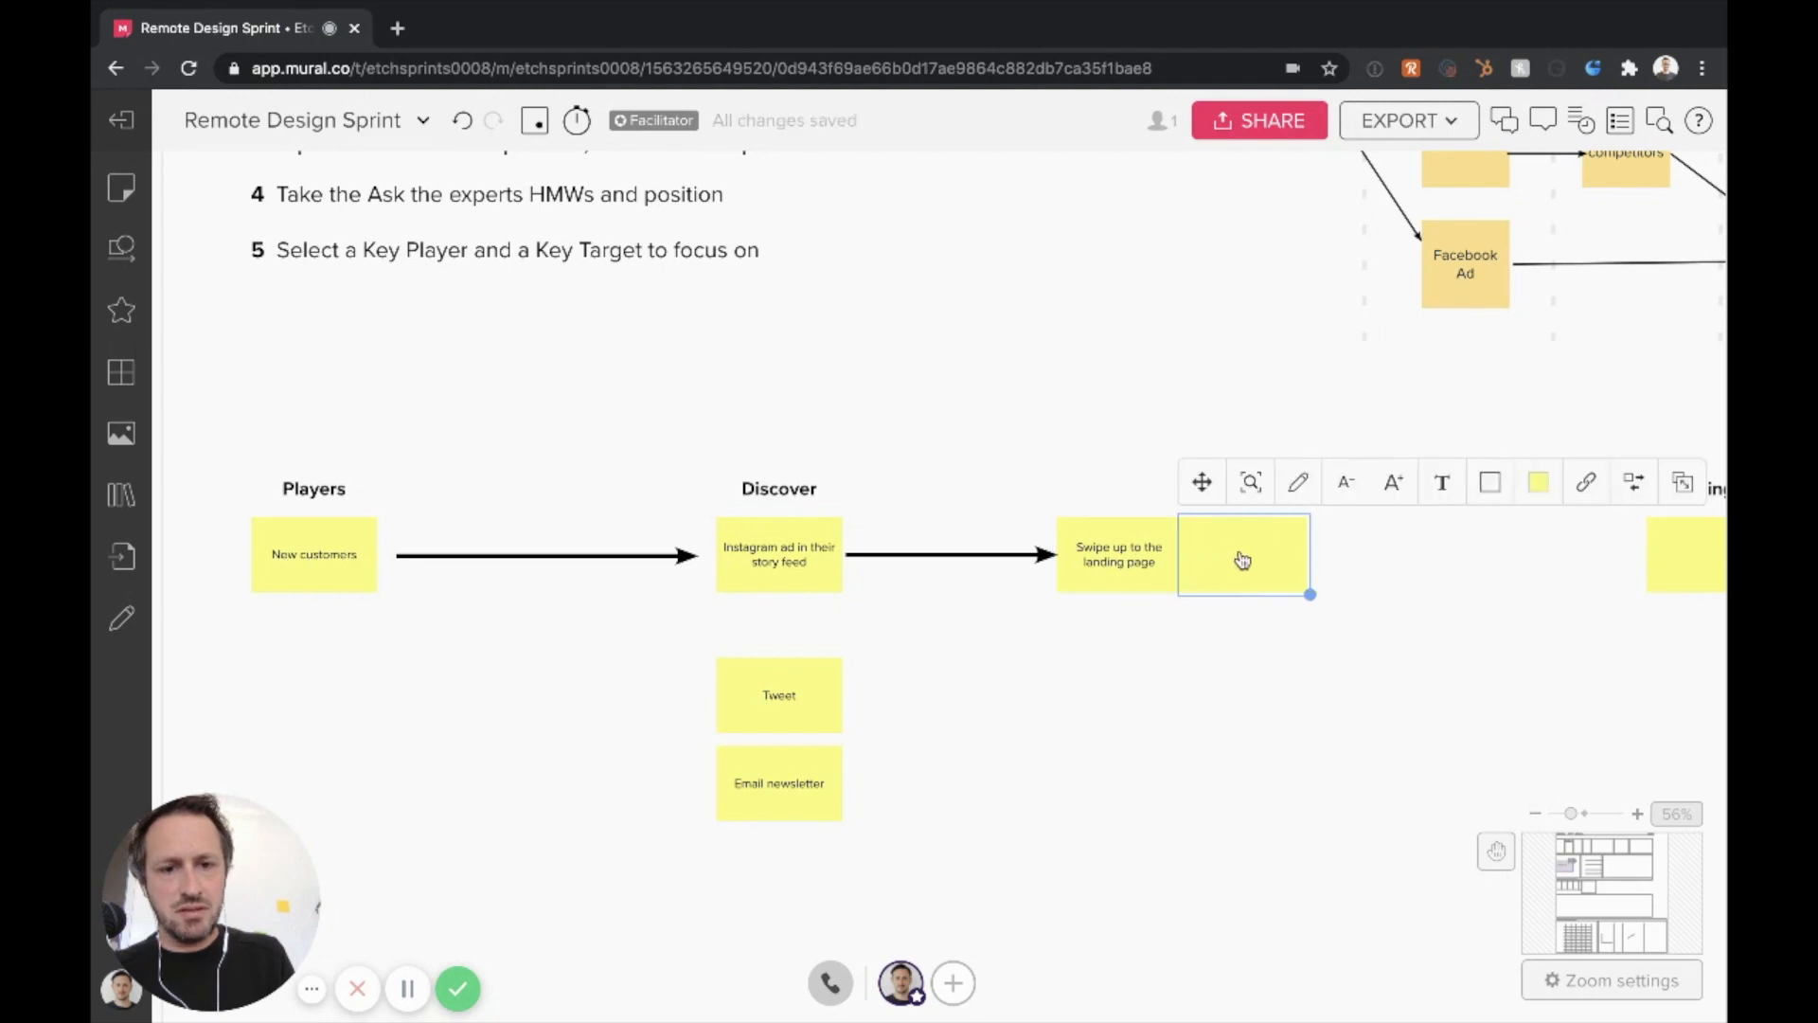
pyautogui.moveTo(1243, 560); pyautogui.dragTo(1267, 562)
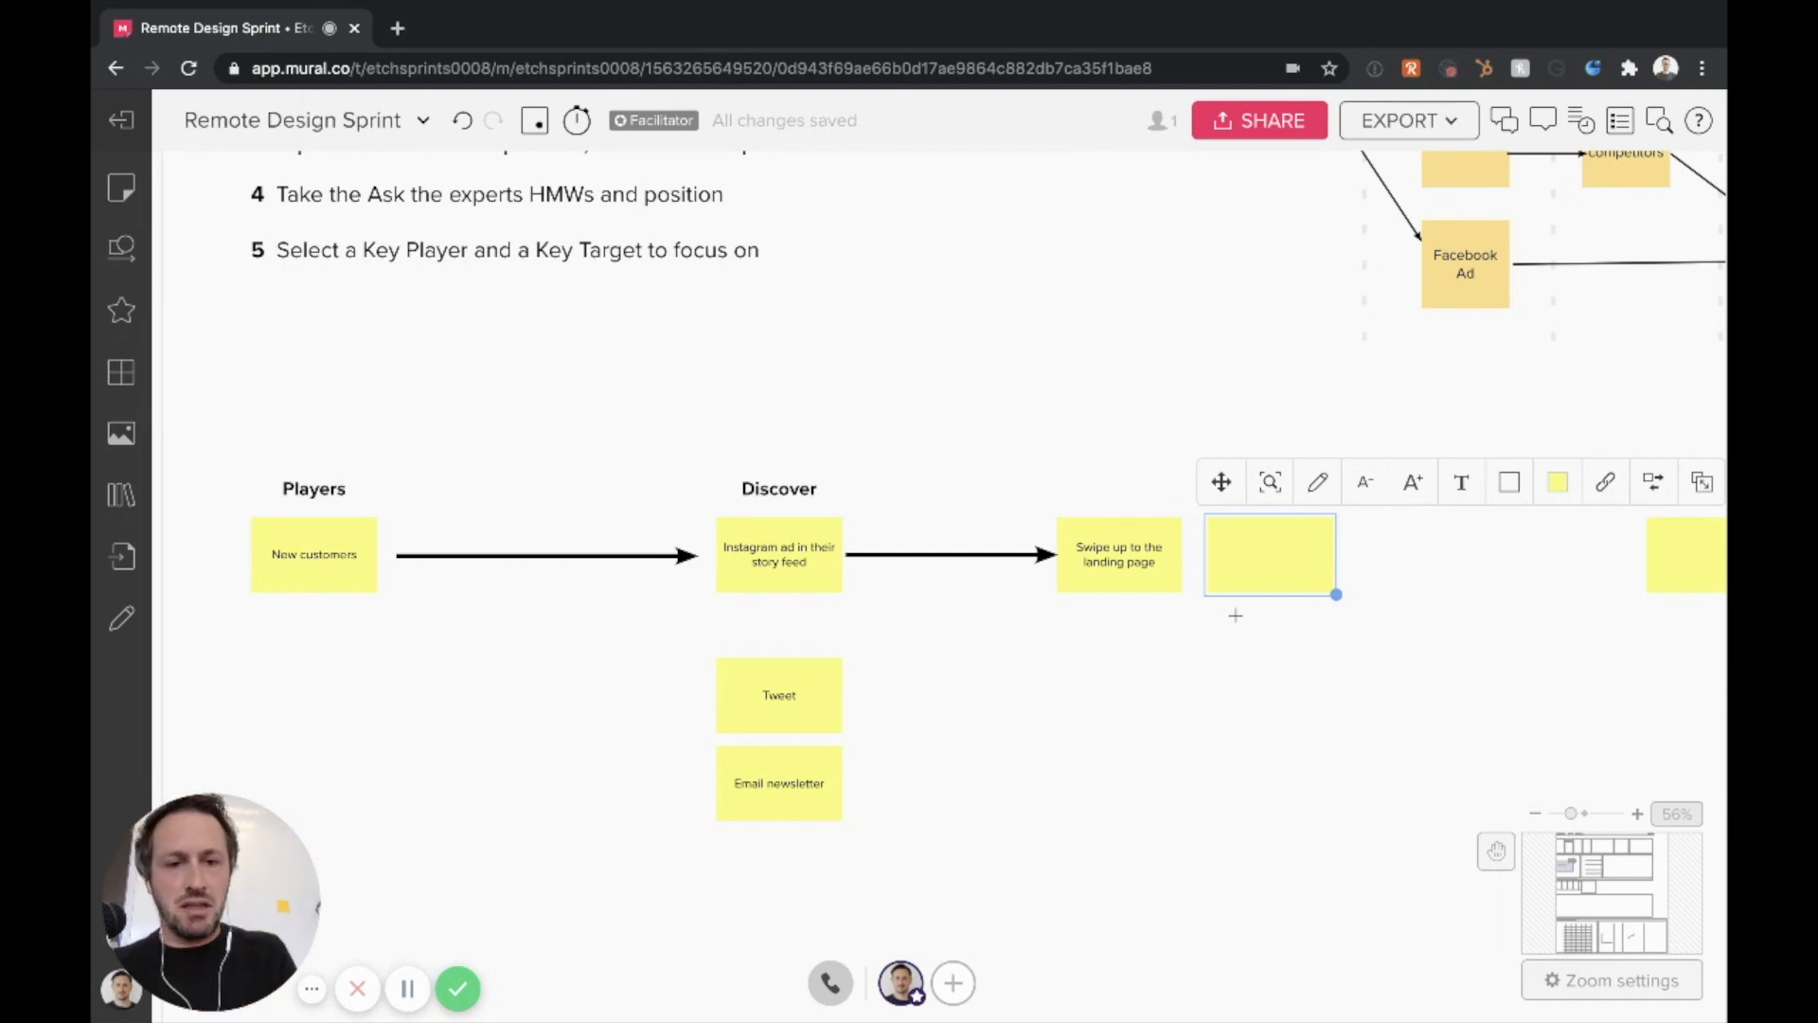
pyautogui.moveTo(1261, 573); pyautogui.dragTo(1261, 570)
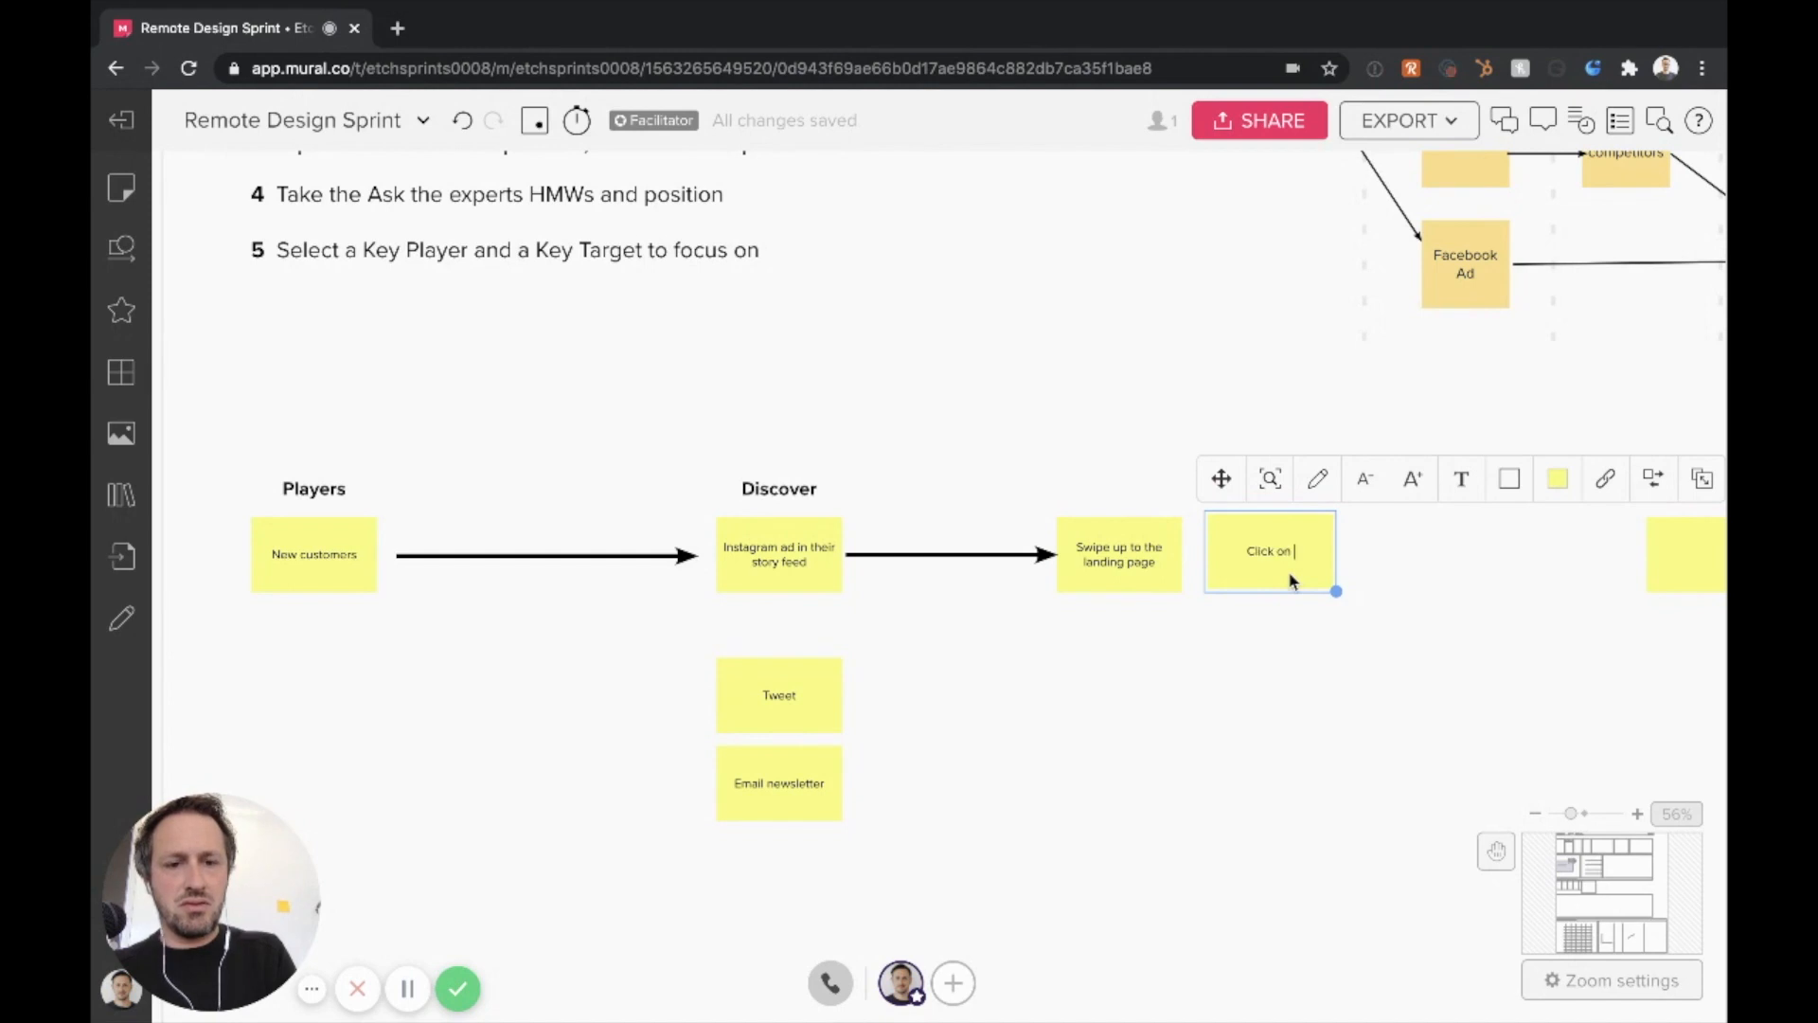
pyautogui.write('p store button')
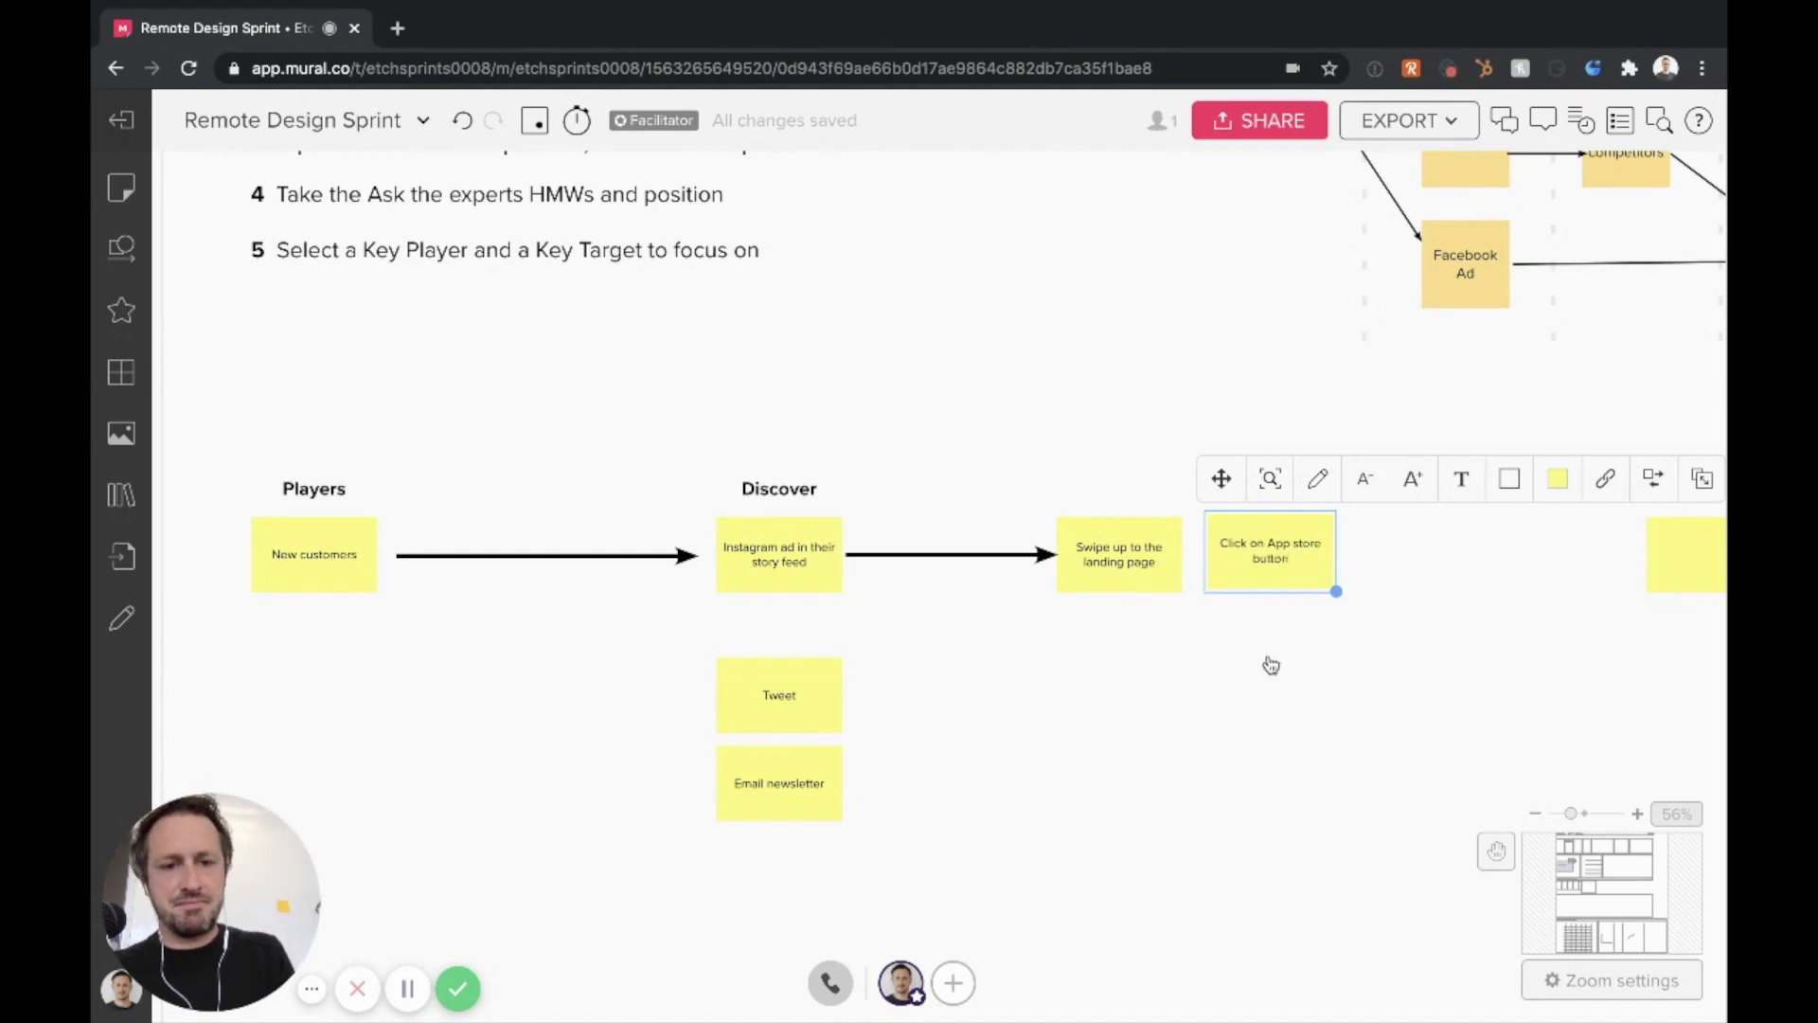
# Shift the landing page note closer to the Instagram note and link it to the App store button note with a copied arrow
pyautogui.click(1100, 556)
pyautogui.moveTo(1099, 556); pyautogui.dragTo(1002, 567)
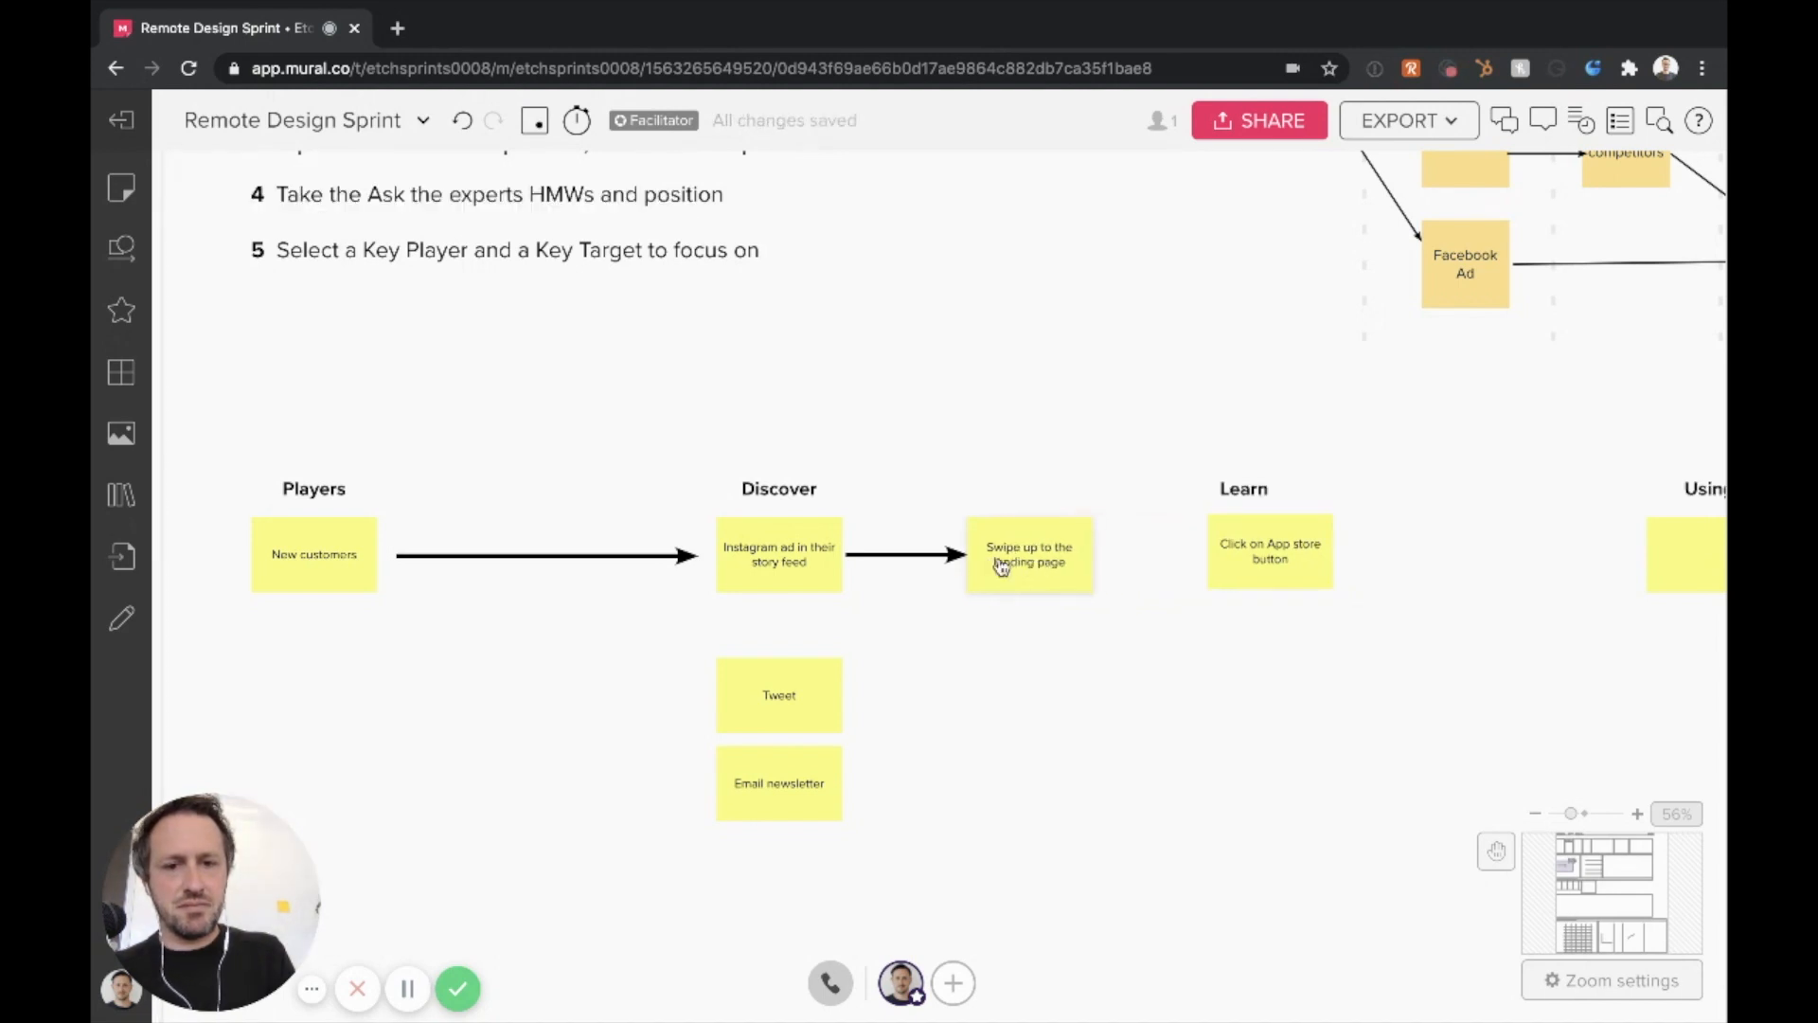
pyautogui.click(955, 557)
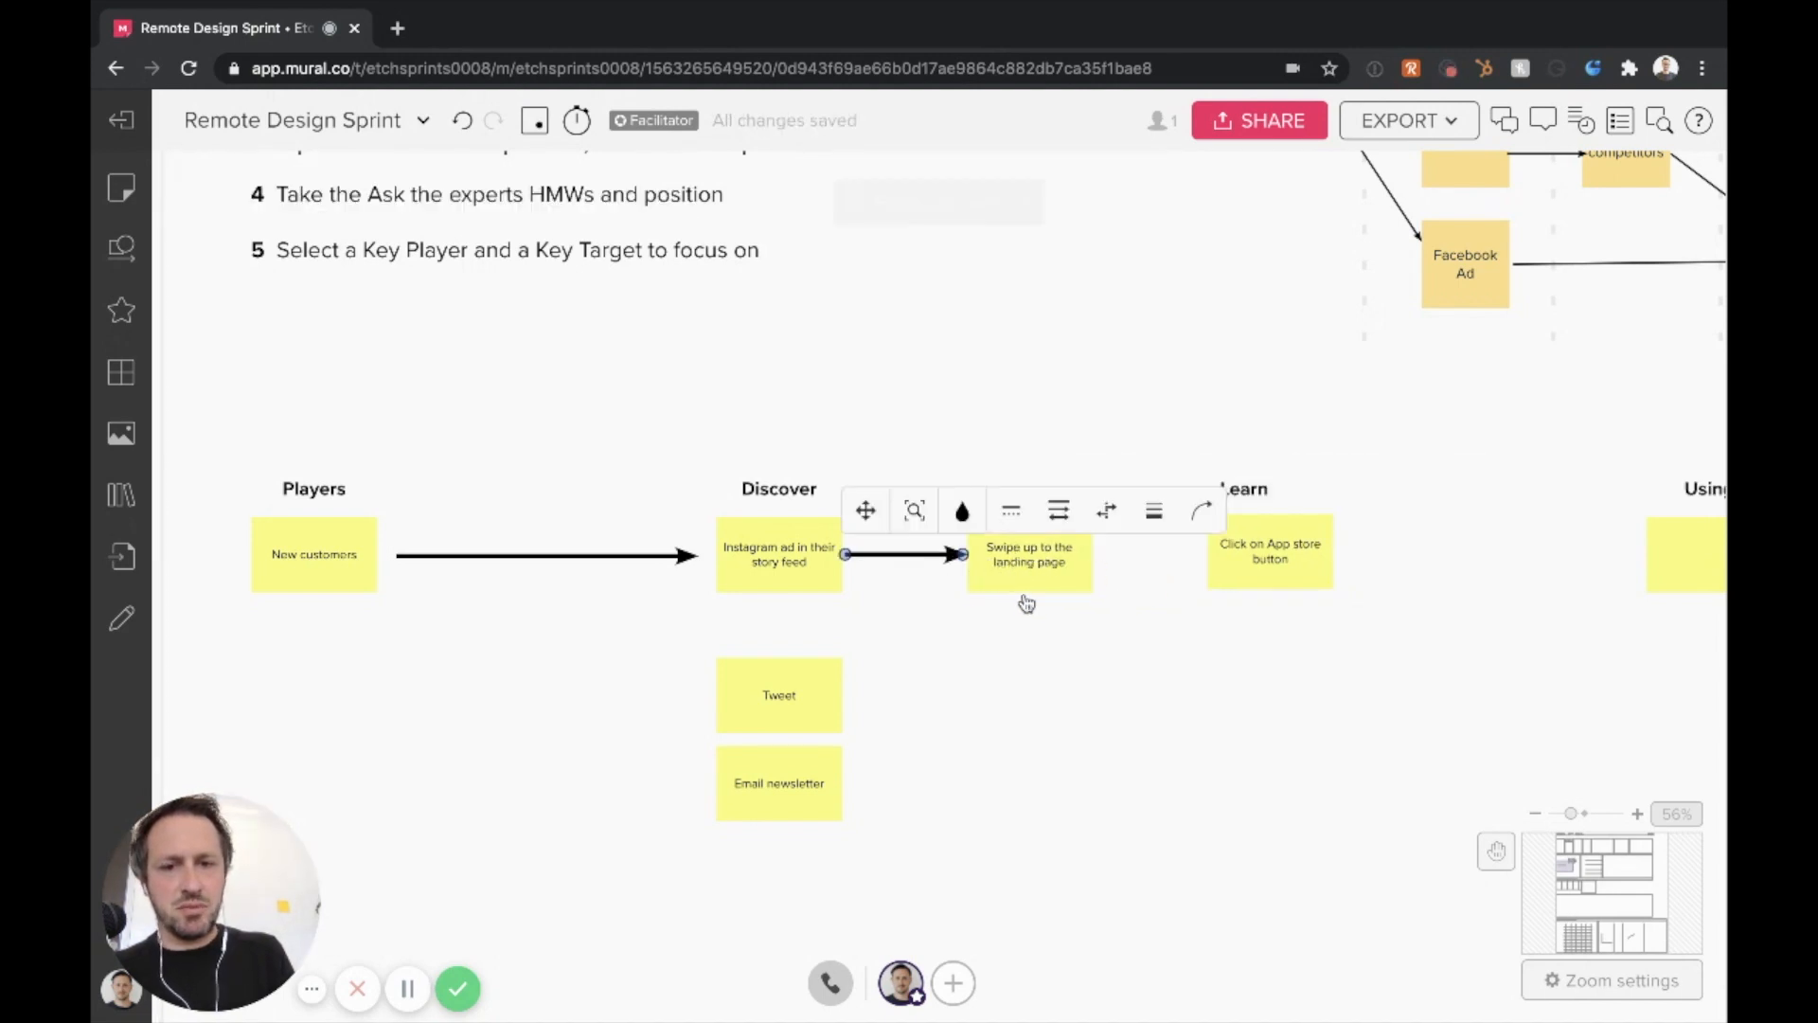
pyautogui.hotkey('ctrl', 'c')
pyautogui.hotkey('ctrl', 'v')
pyautogui.moveTo(1106, 577); pyautogui.dragTo(1098, 567)
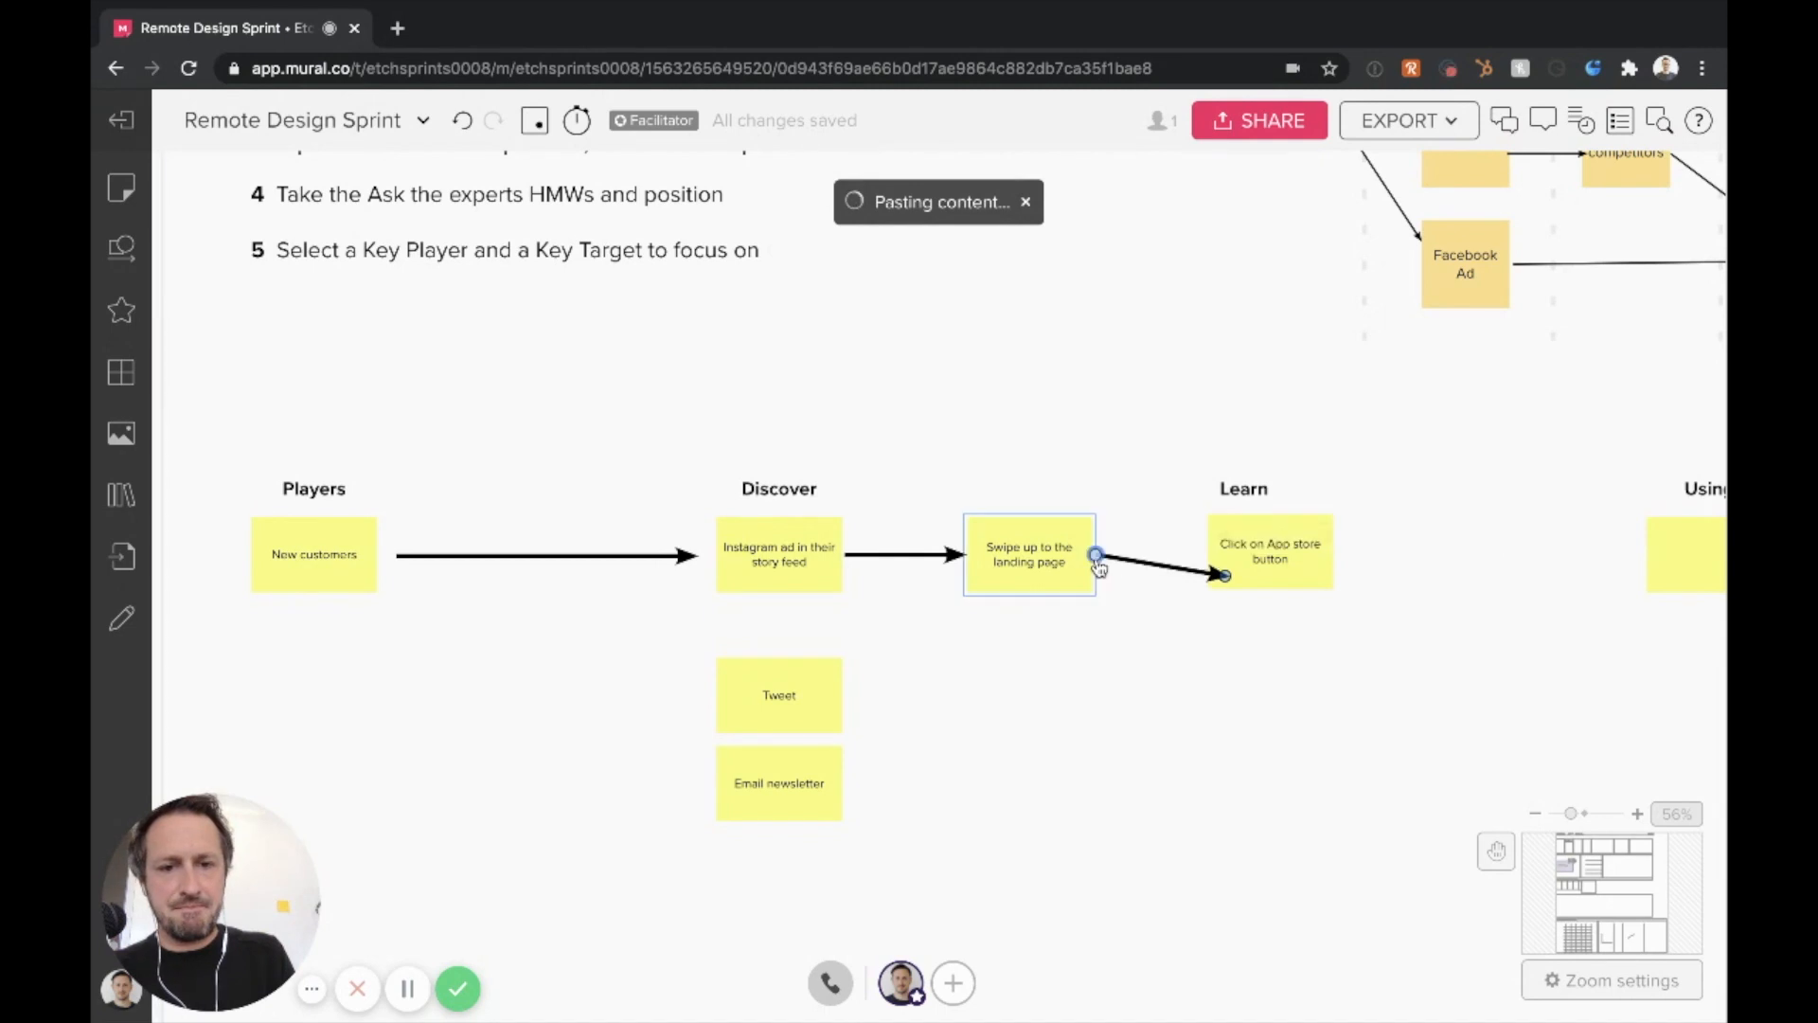
pyautogui.moveTo(1224, 574); pyautogui.dragTo(1264, 568)
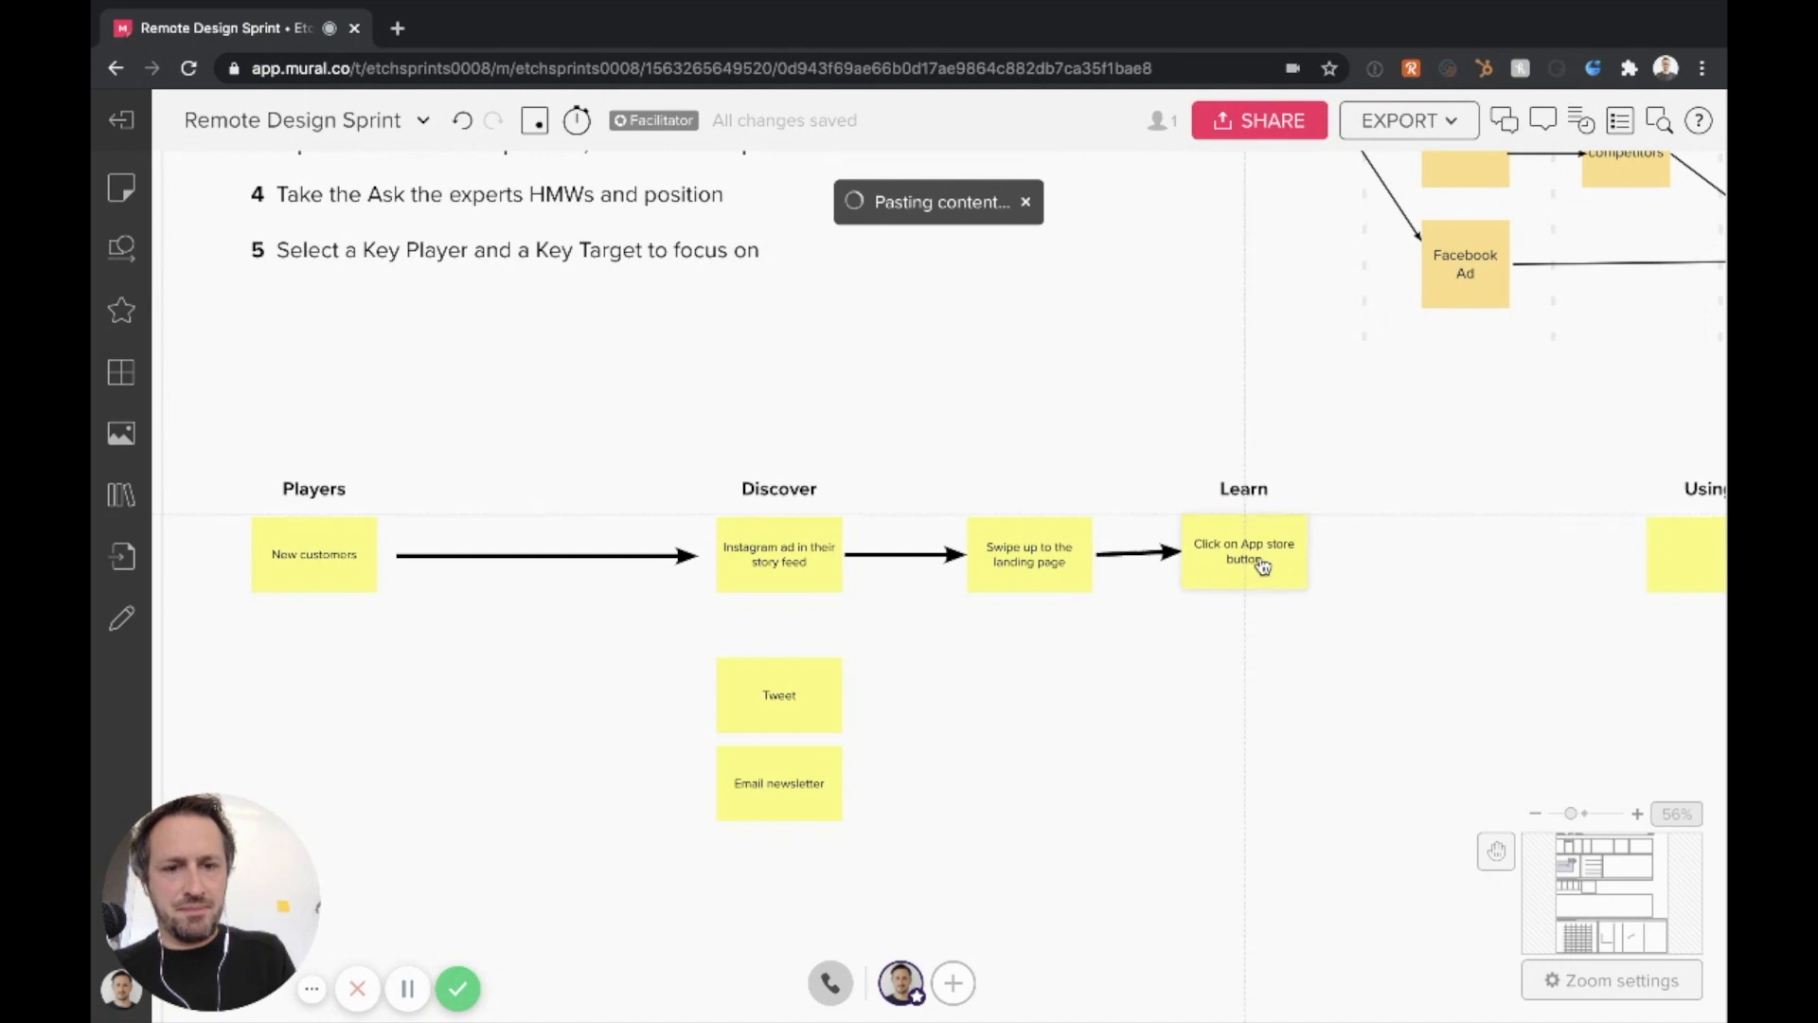
# Move the Learn heading past the App store button note and dismiss the paste notification
pyautogui.click(1249, 481)
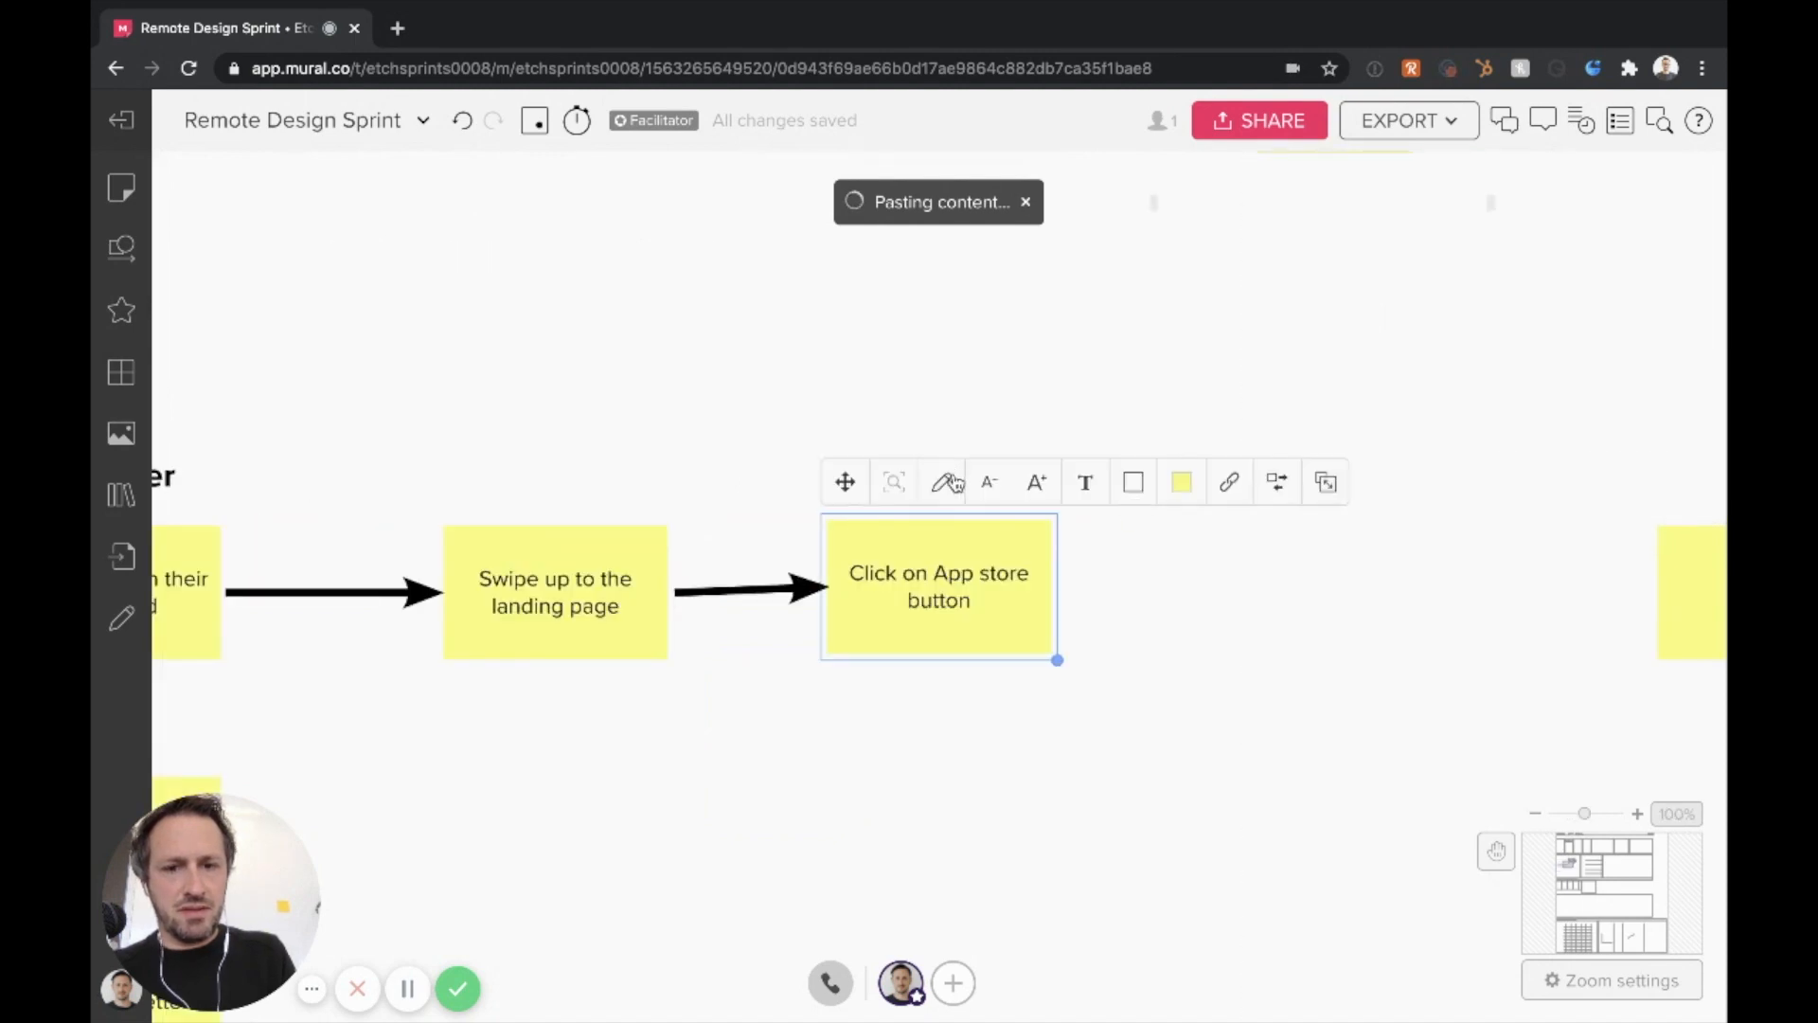
pyautogui.click(812, 530)
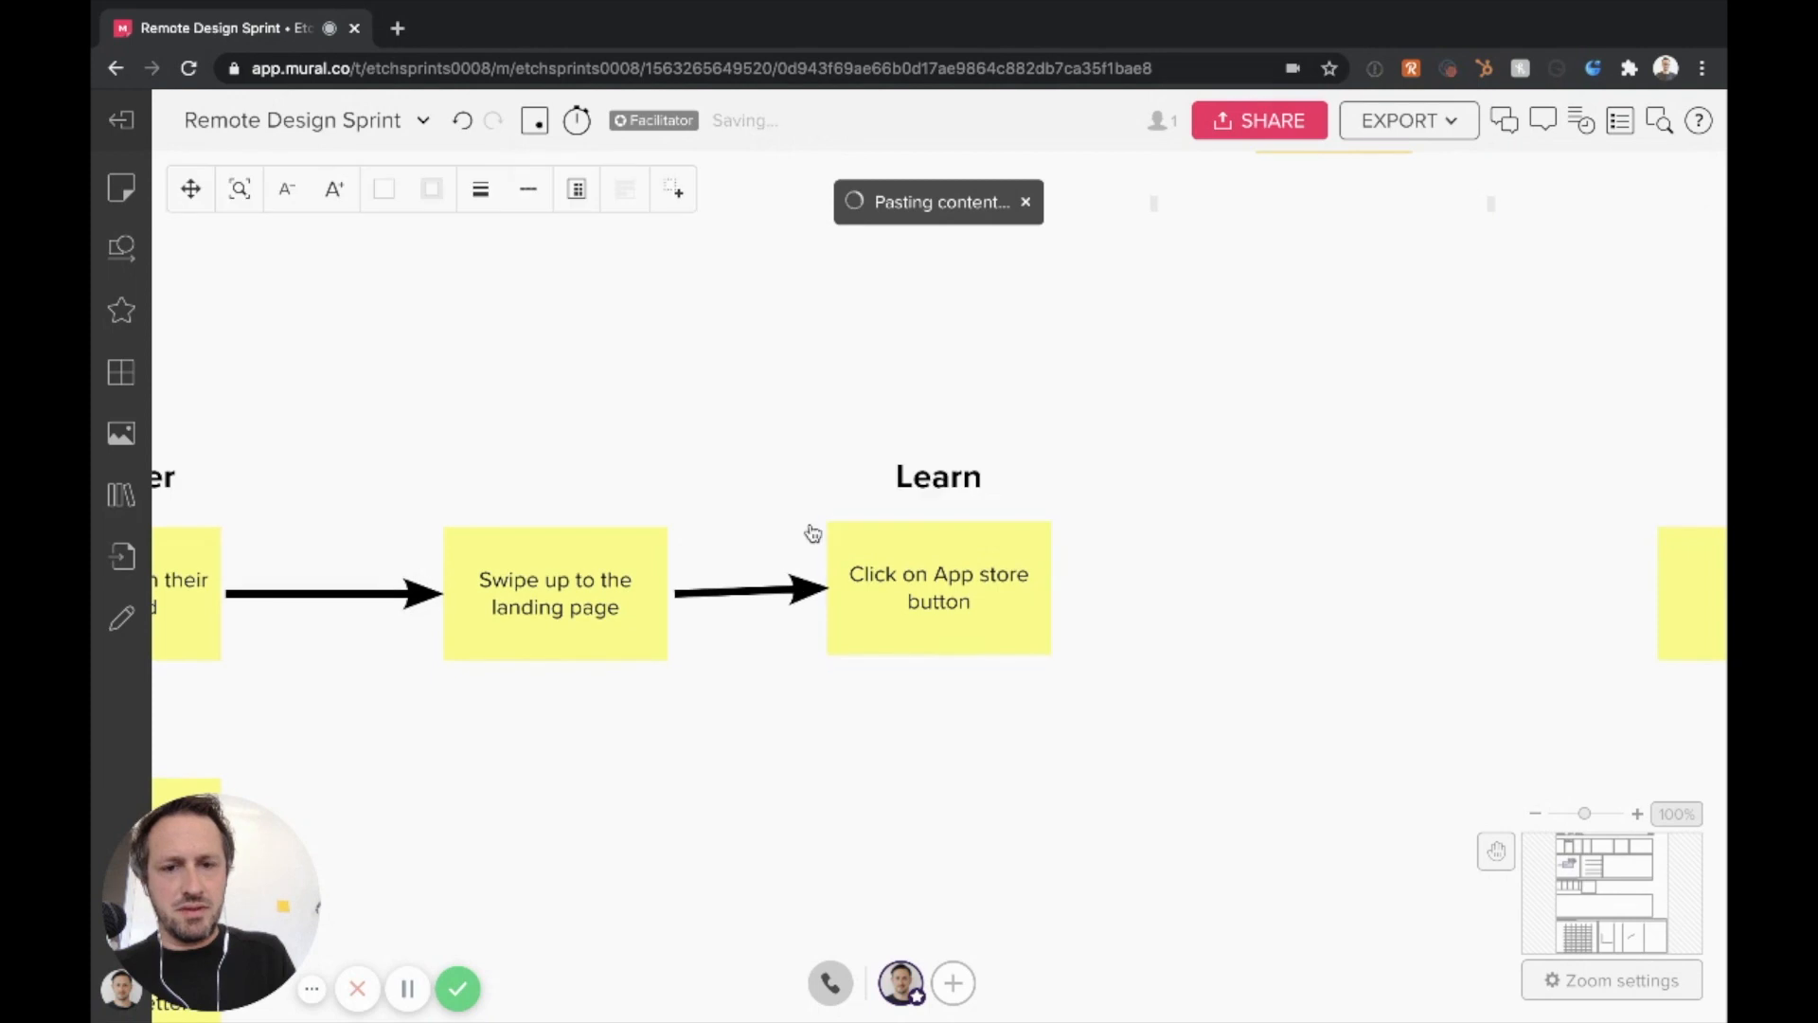
pyautogui.moveTo(932, 479); pyautogui.dragTo(1191, 485)
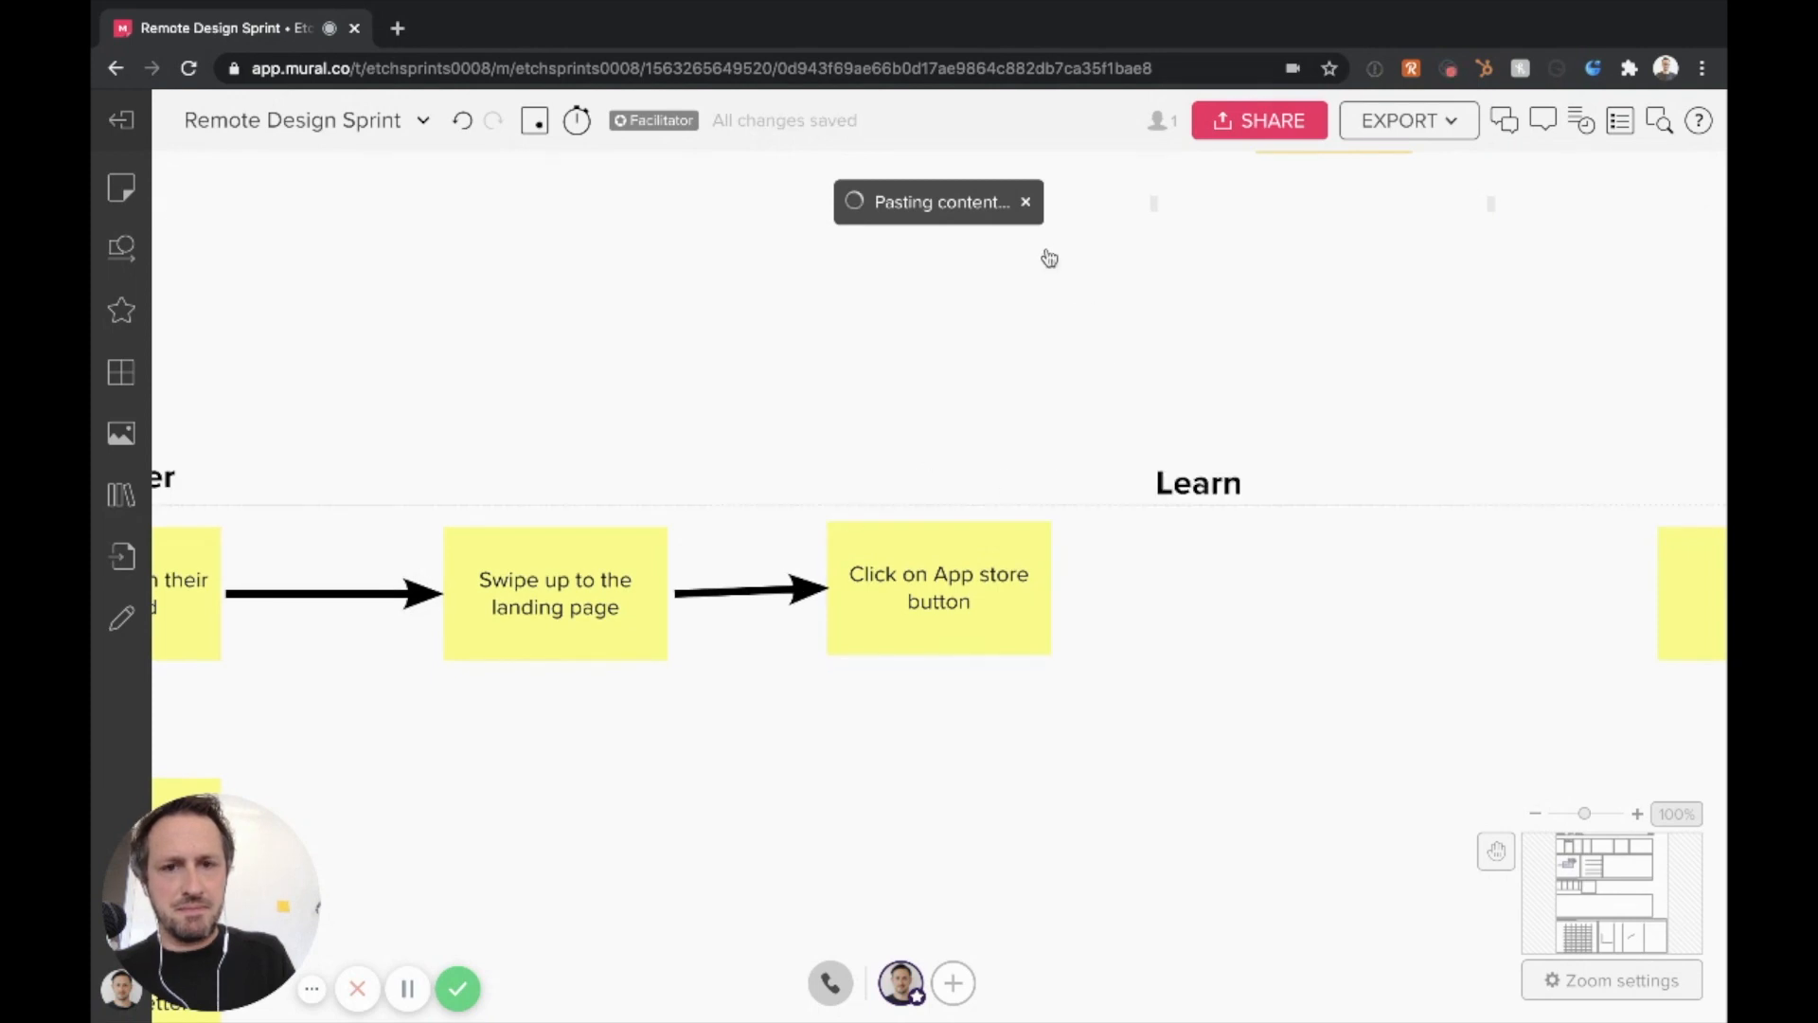
pyautogui.click(1027, 202)
# Duplicate the App store button note beneath the Learn heading and change the copy's text to "Read the App store page"
pyautogui.click(1013, 581)
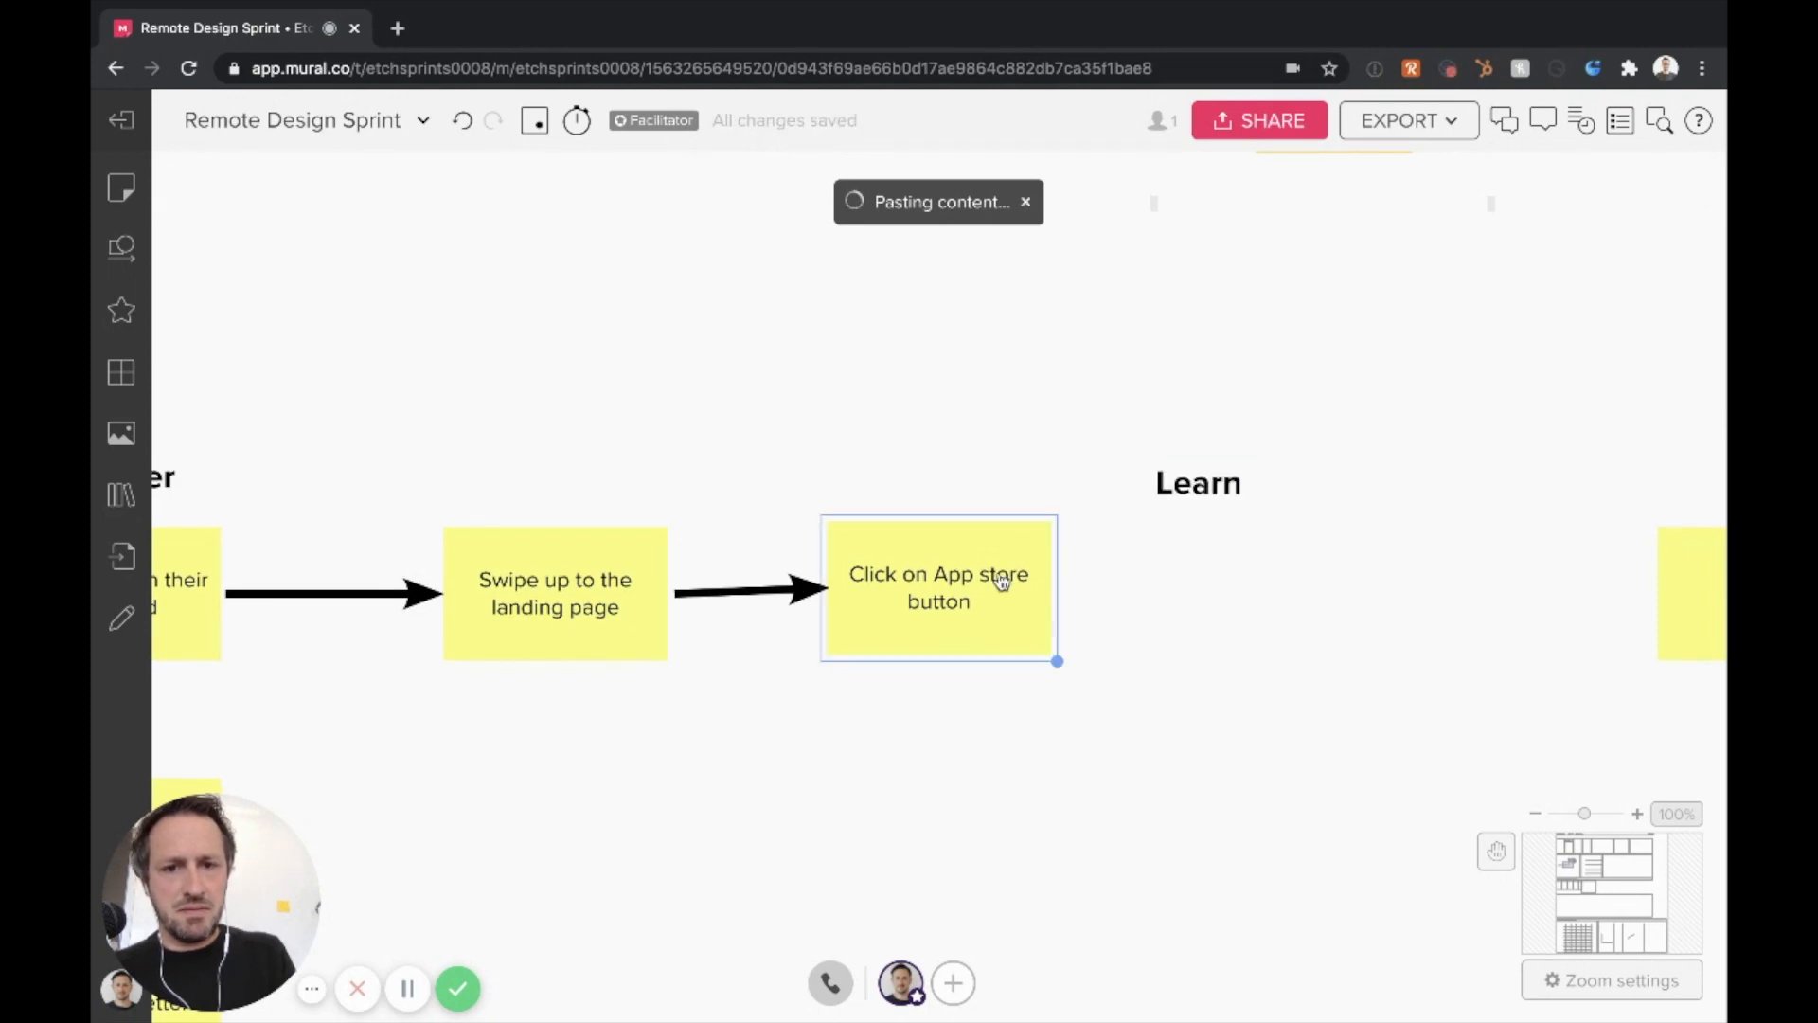
pyautogui.moveTo(1085, 663); pyautogui.dragTo(1171, 616)
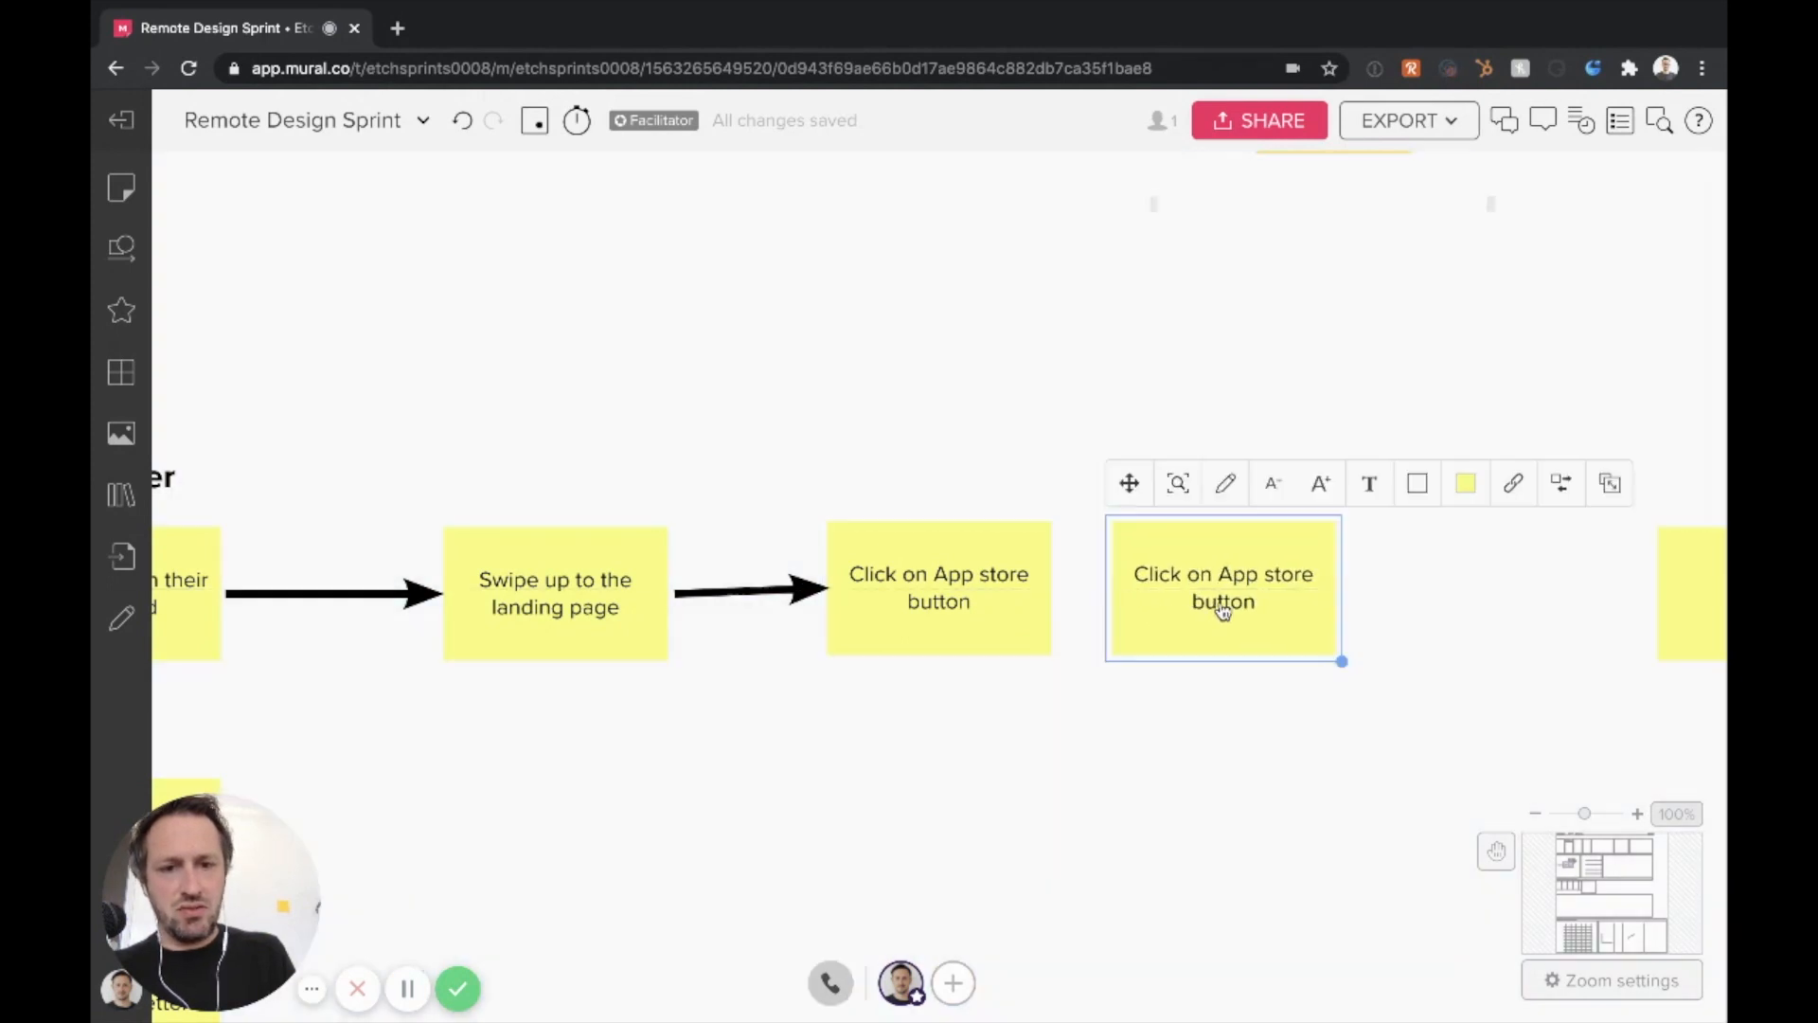
pyautogui.doubleClick(1205, 611)
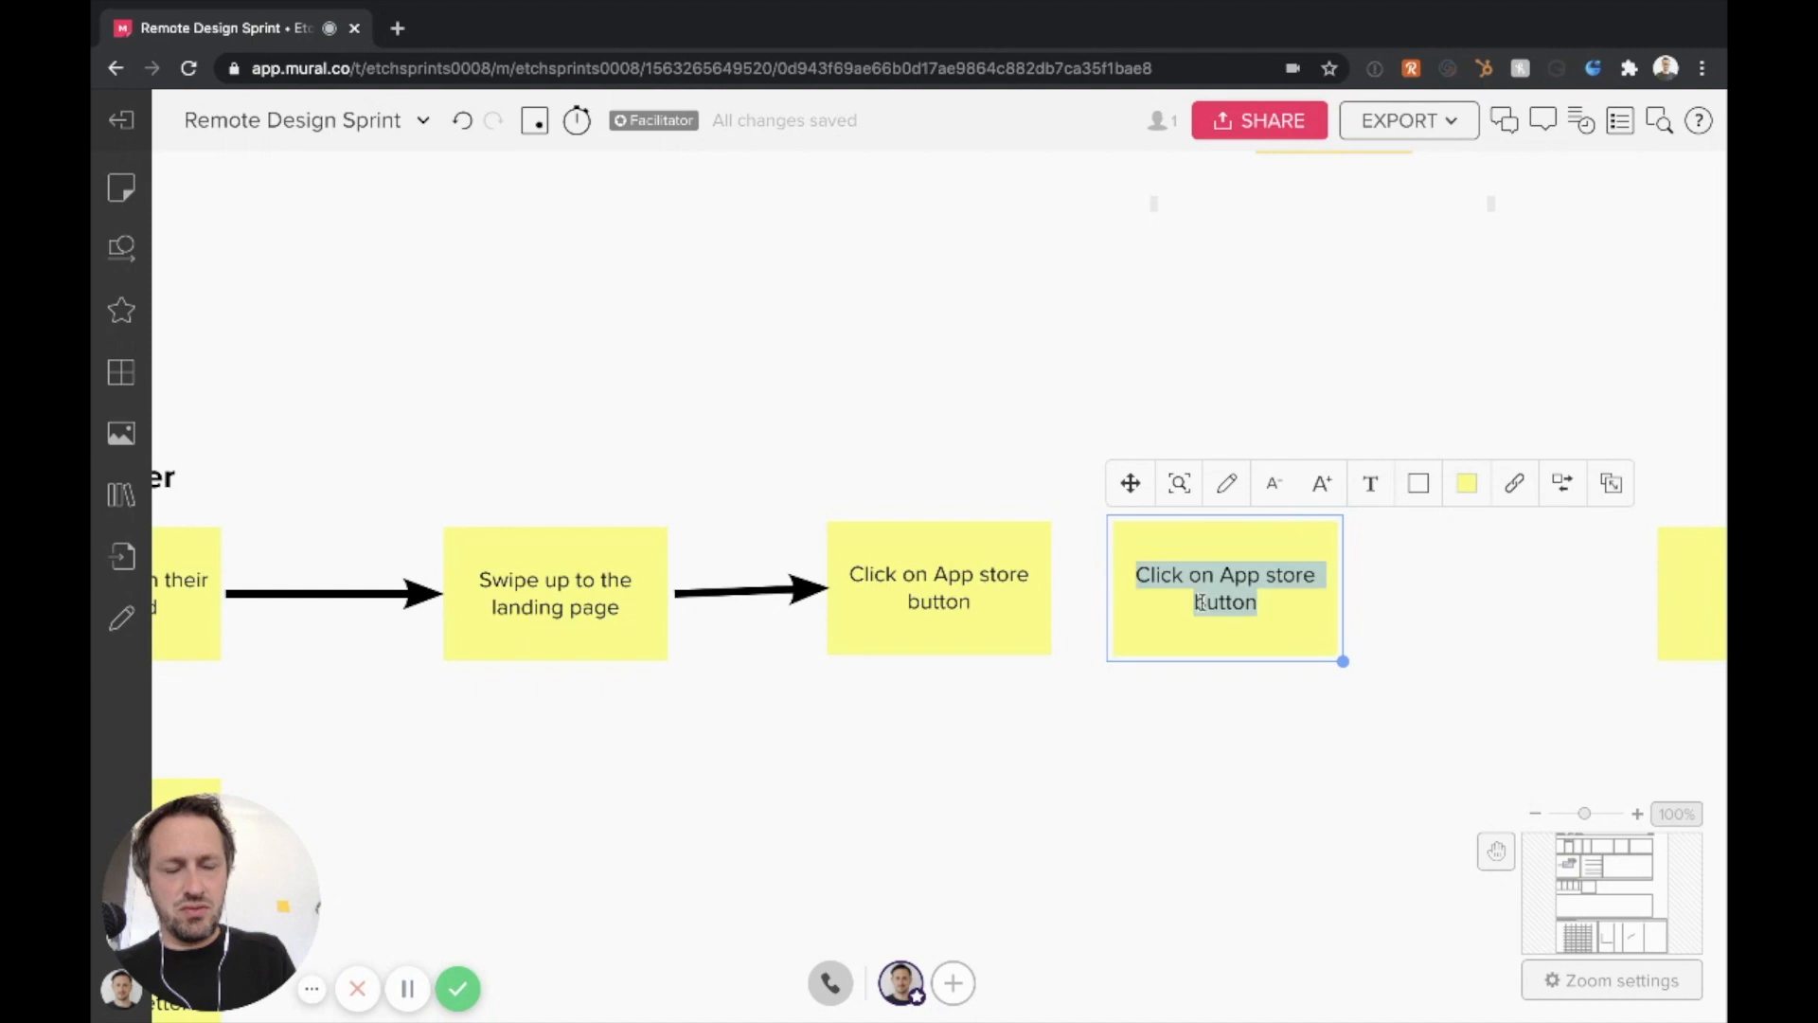
pyautogui.write('Read t')
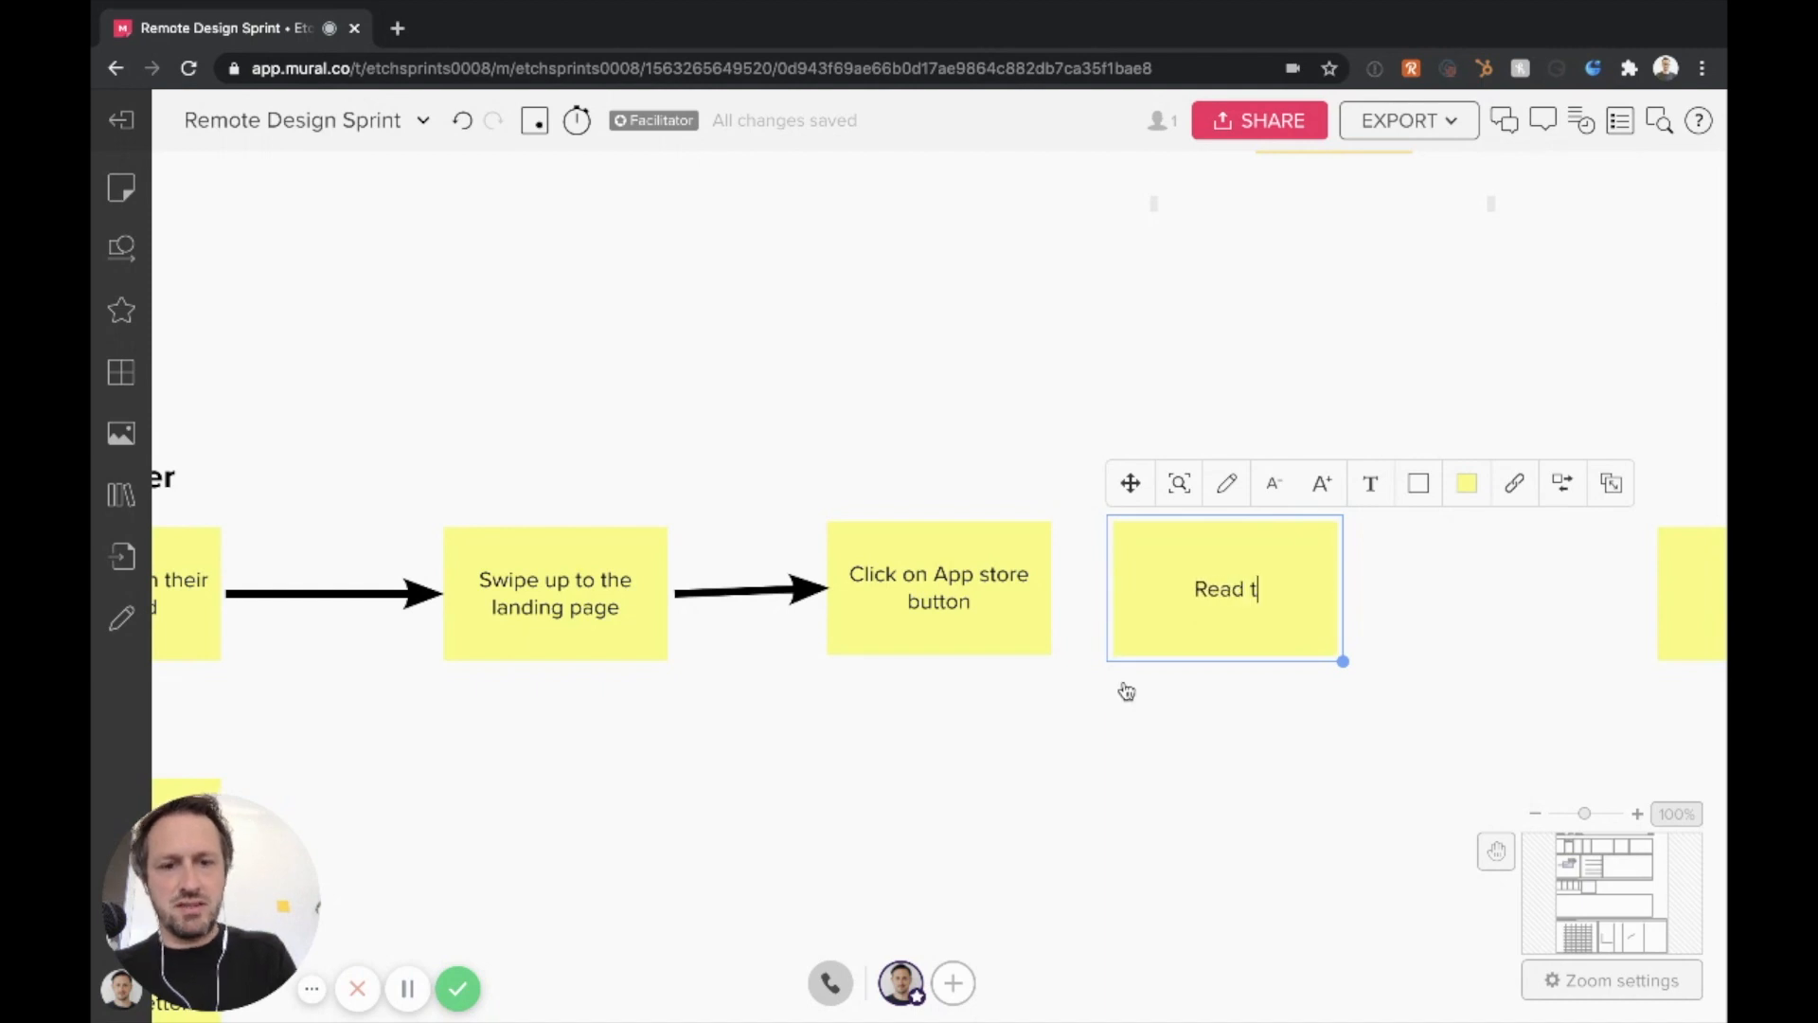
pyautogui.write('he App store ')
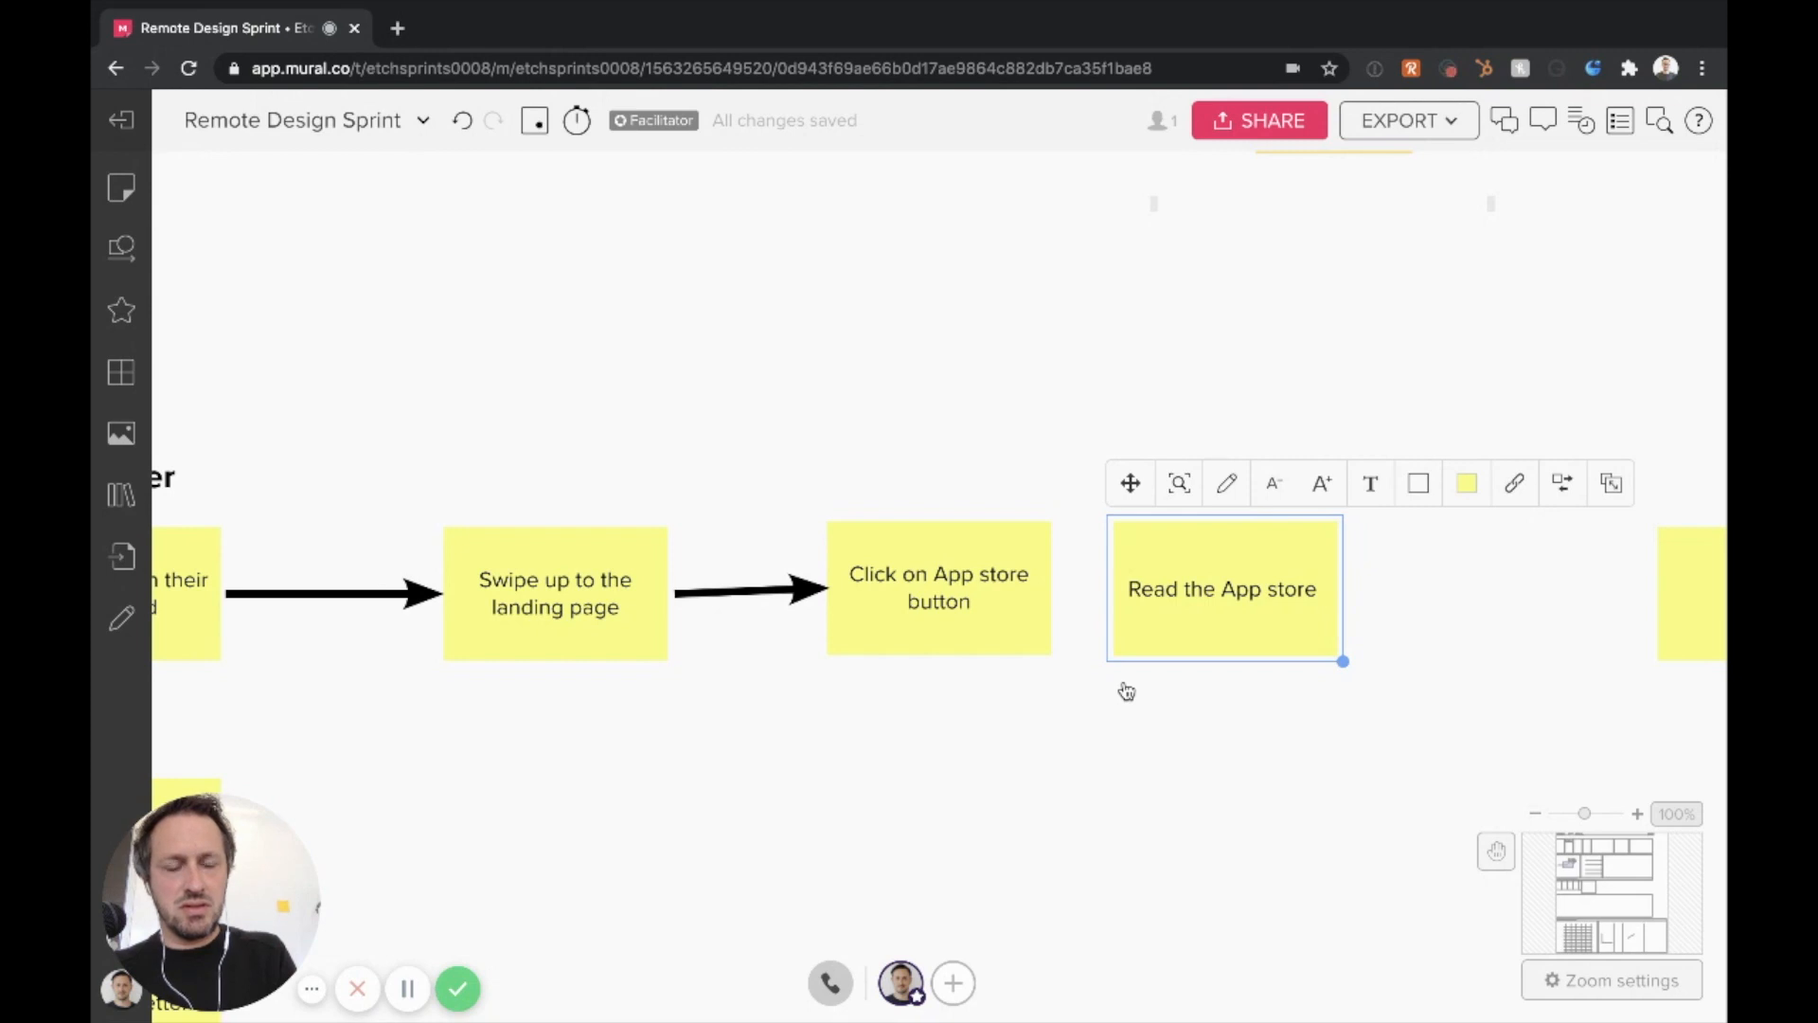
pyautogui.write('page')
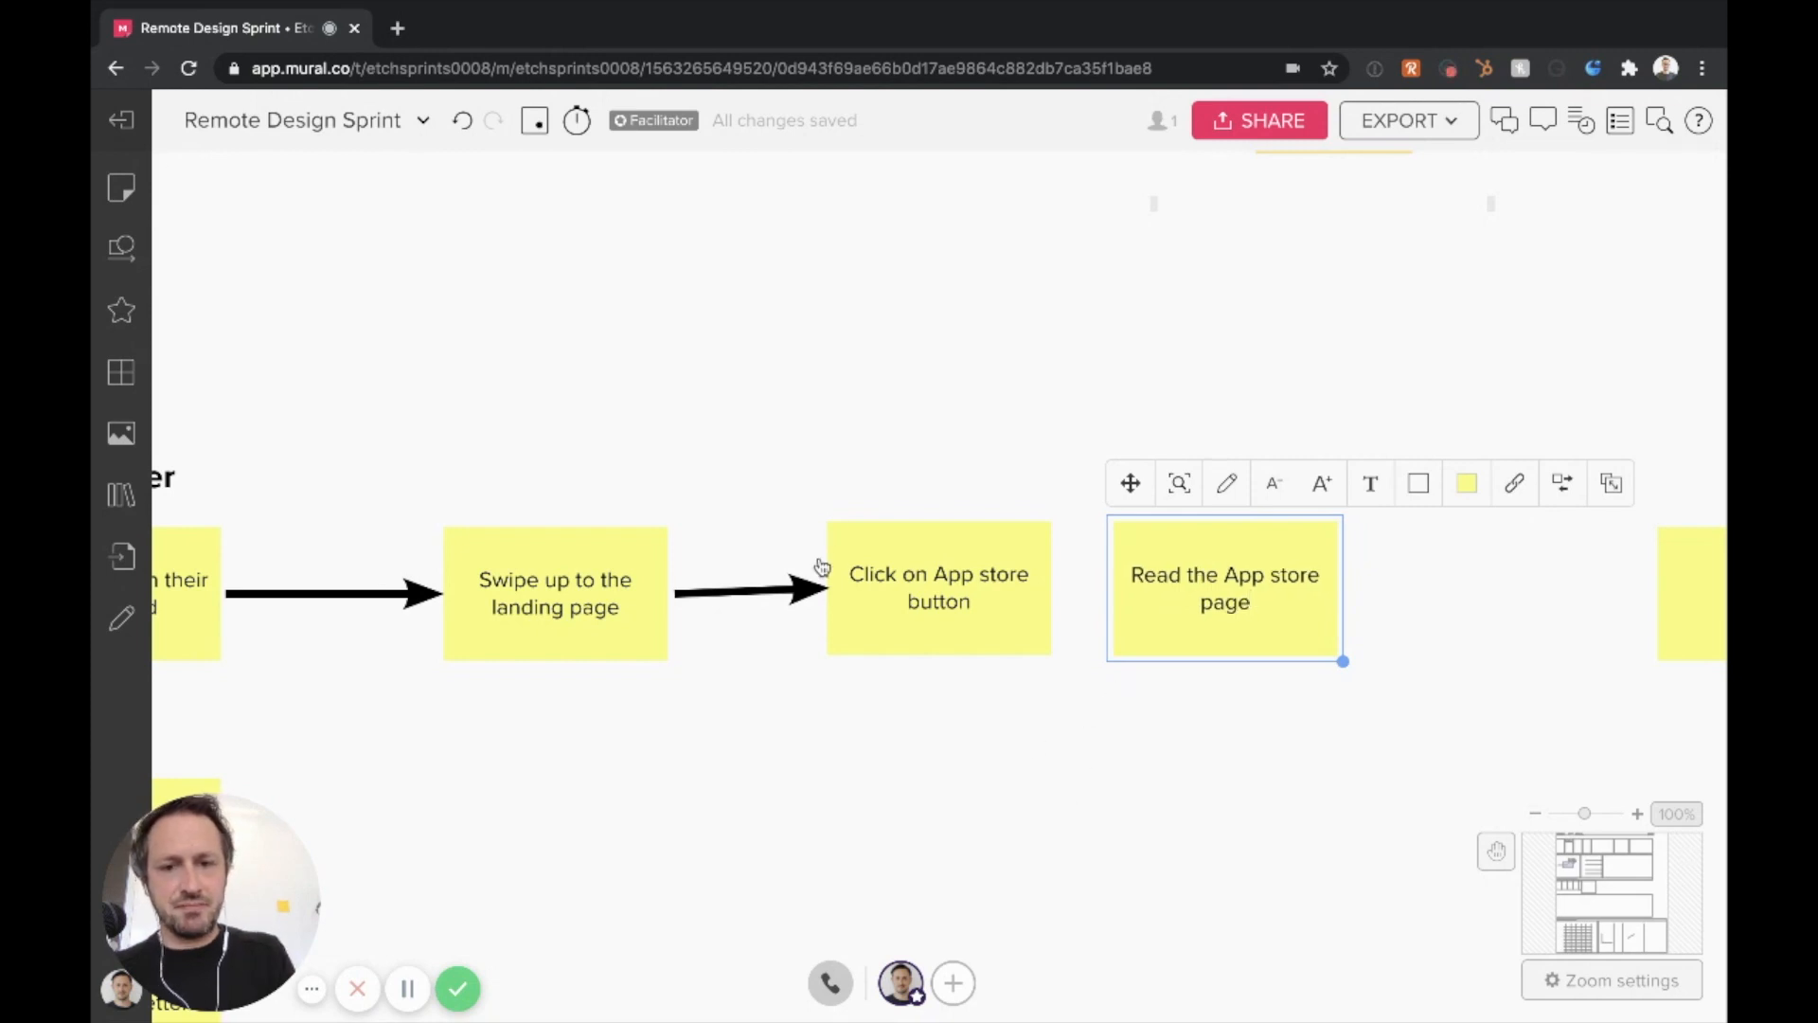
# Copy the short arrow and use it to link the App store button note to the "Read the App store page" note
pyautogui.click(822, 588)
pyautogui.hotkey('ctrl', 'c')
pyautogui.hotkey('ctrl', 'v')
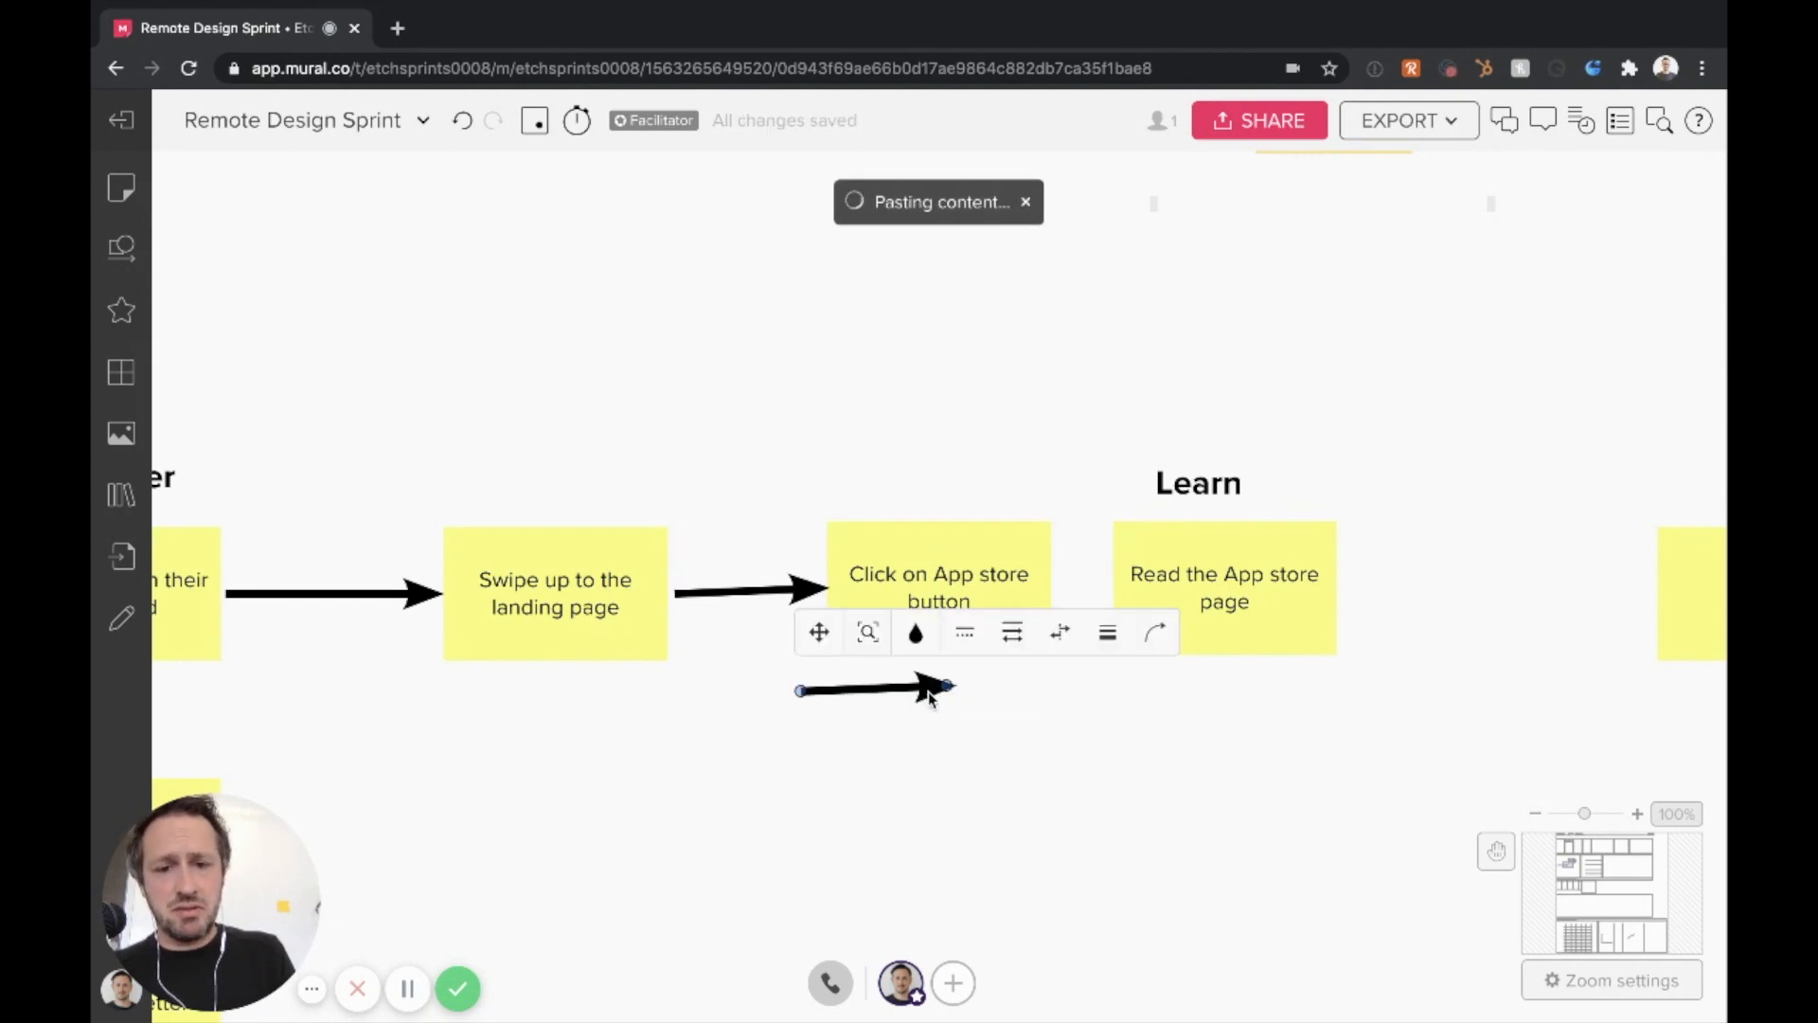
pyautogui.moveTo(908, 696); pyautogui.dragTo(1057, 603)
pyautogui.moveTo(1260, 703); pyautogui.dragTo(1123, 618)
# Move the "Read the App store page" note slightly further along the journey and center the Learn heading above it
pyautogui.moveTo(1246, 609); pyautogui.dragTo(1293, 606)
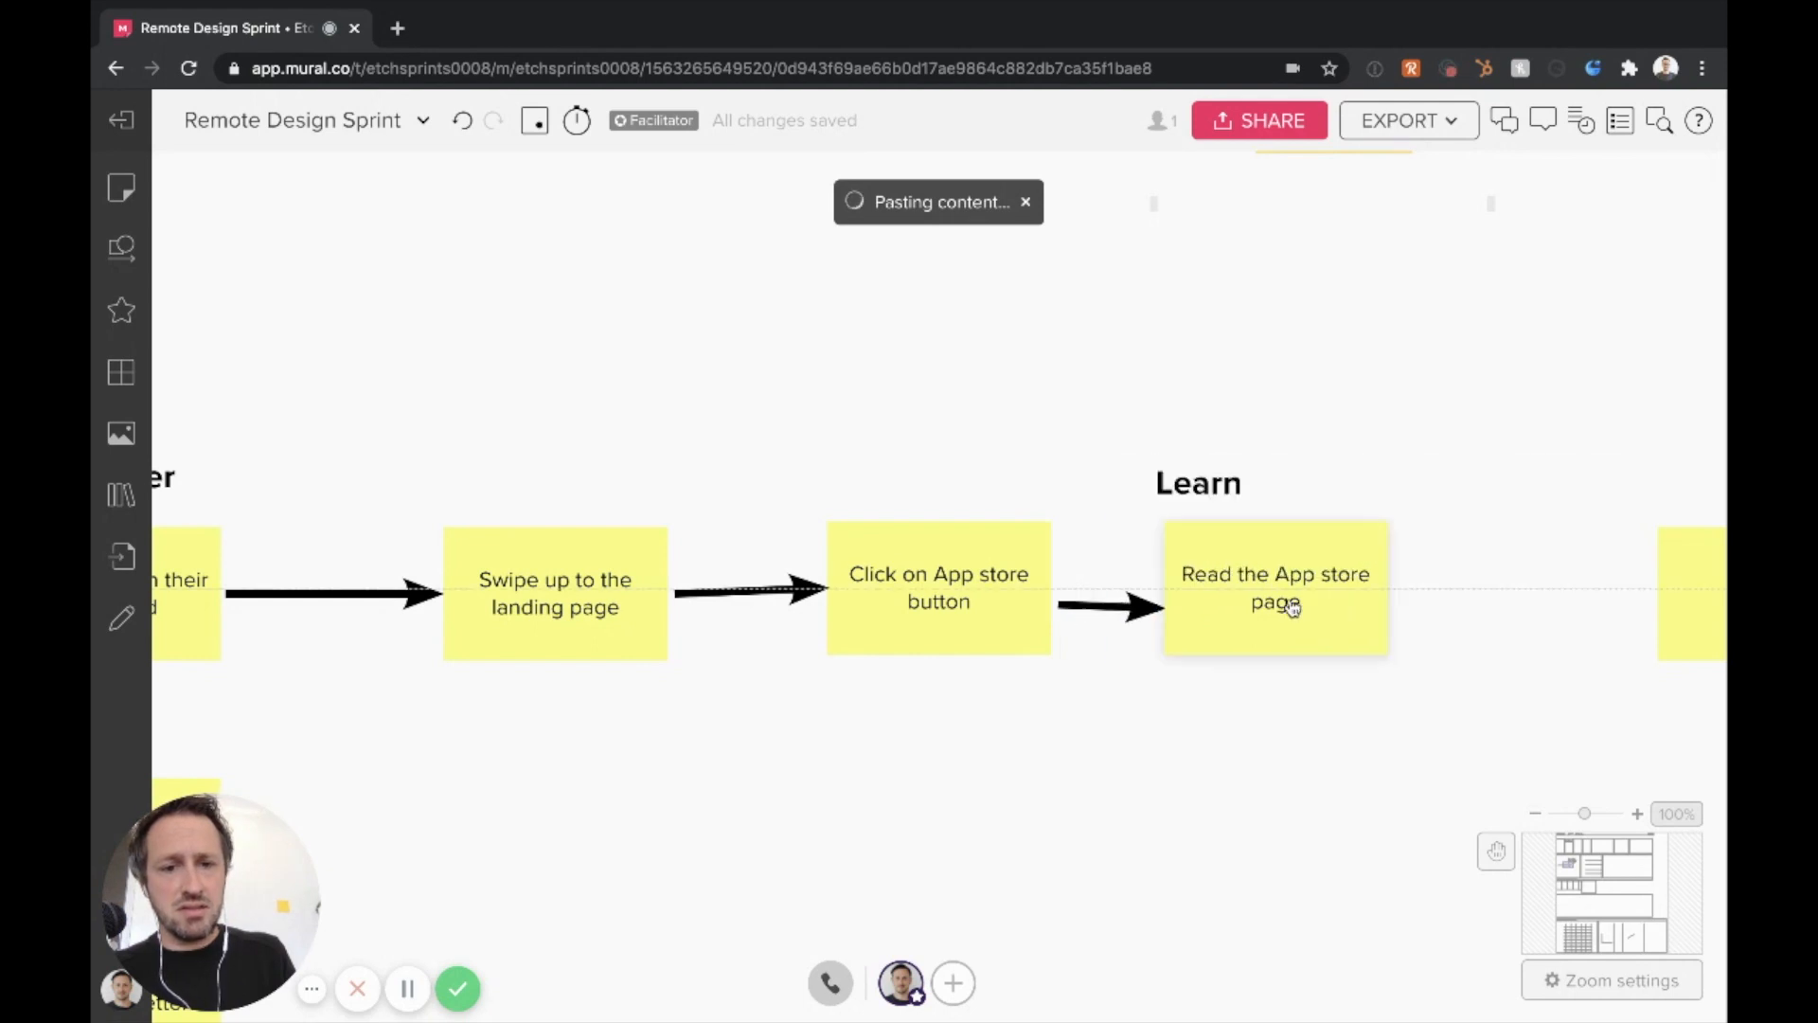
pyautogui.click(1080, 609)
pyautogui.click(1080, 723)
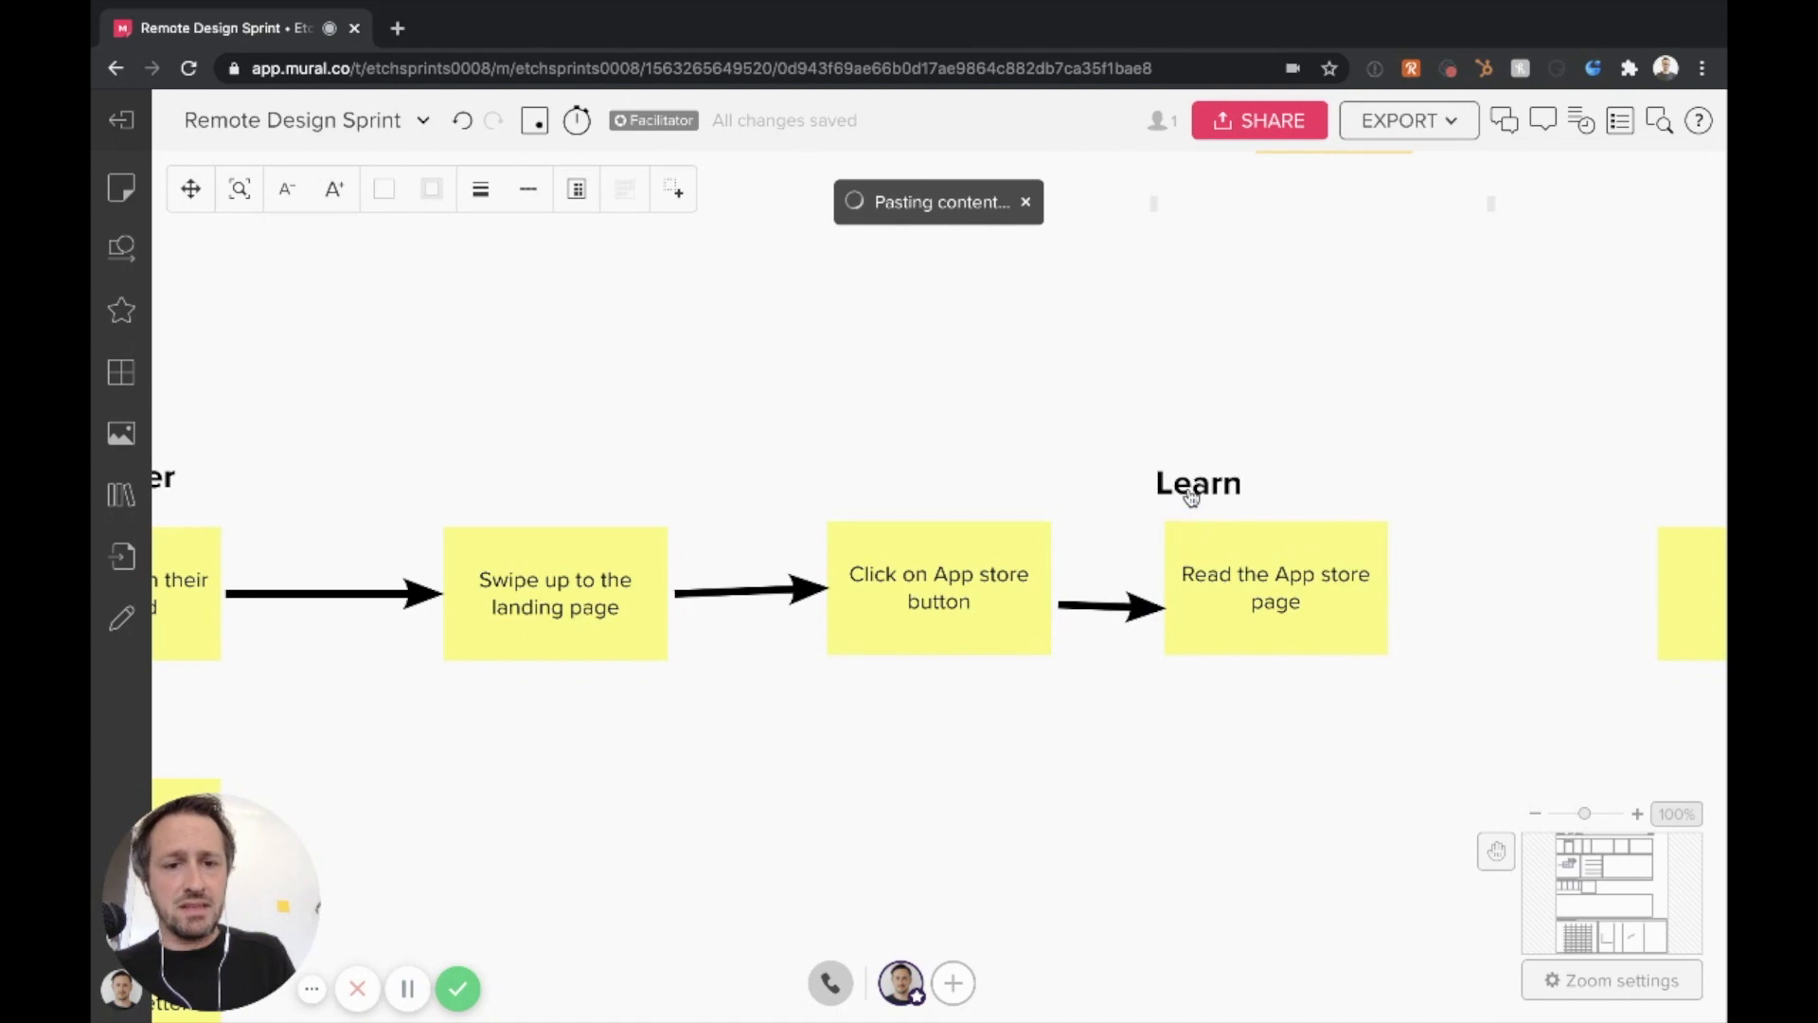
pyautogui.moveTo(1222, 487); pyautogui.dragTo(1300, 481)
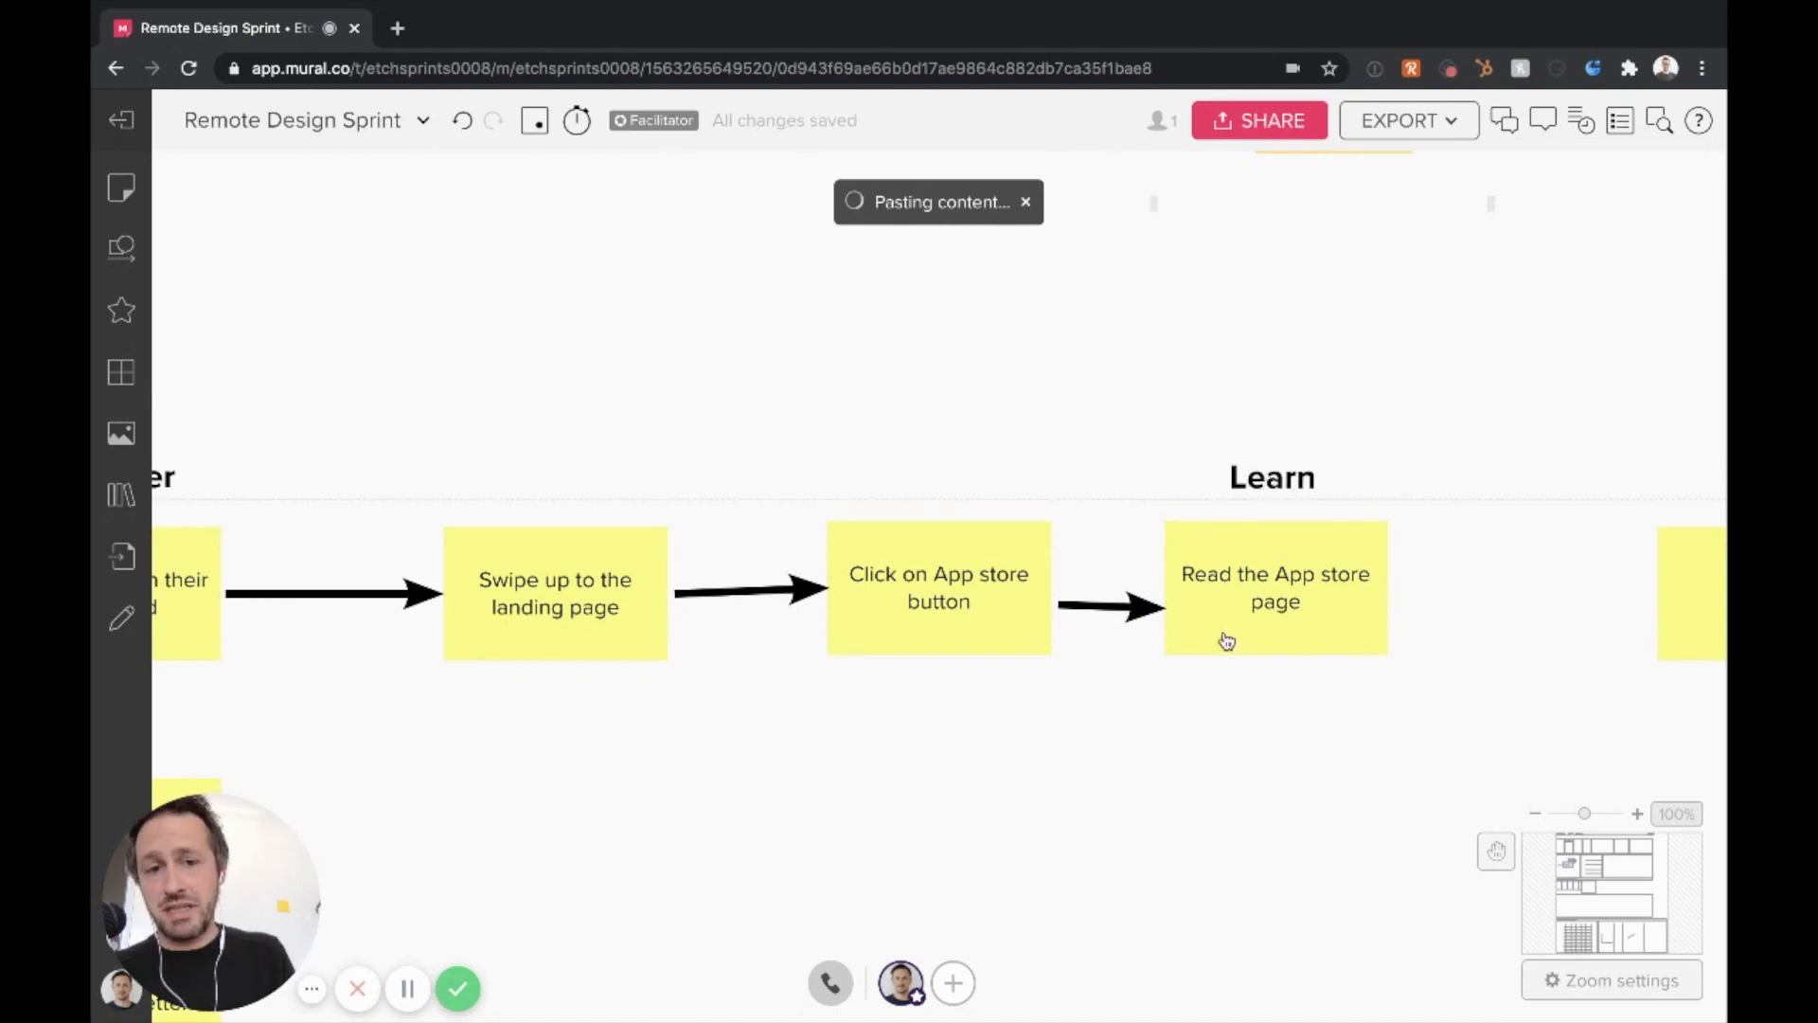